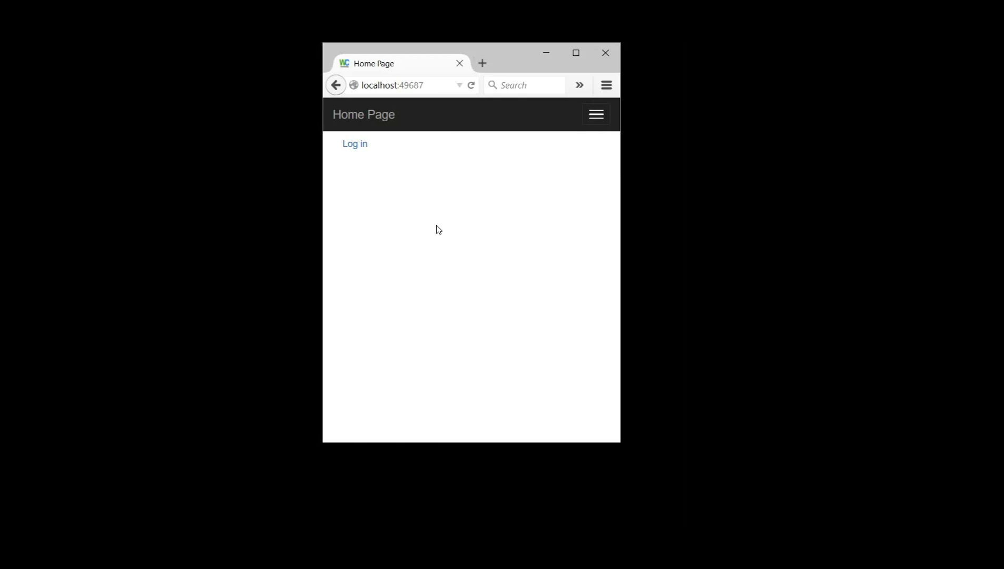
Step: Log in as Admin using the prefilled user name and password
click(401, 180)
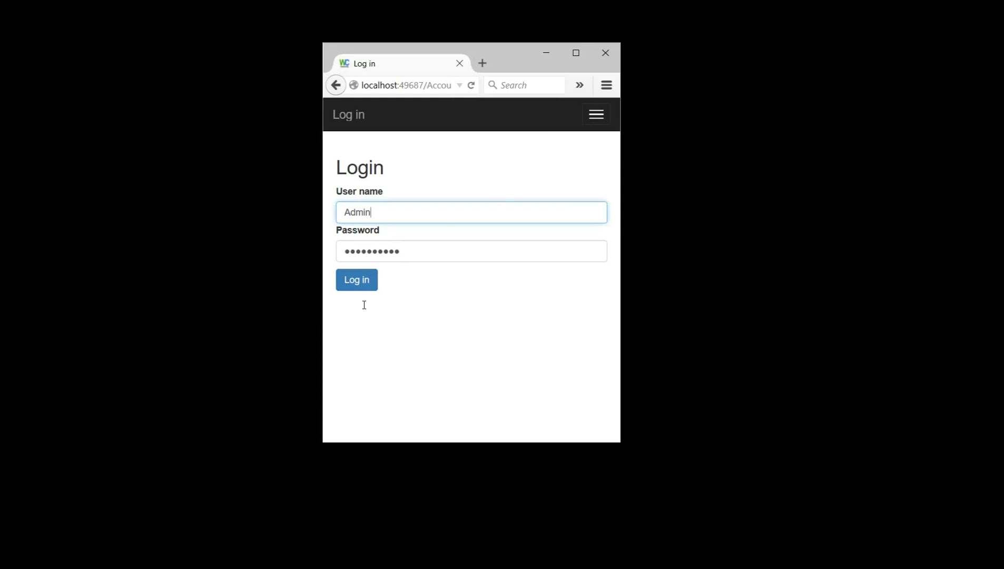
key(Tab)
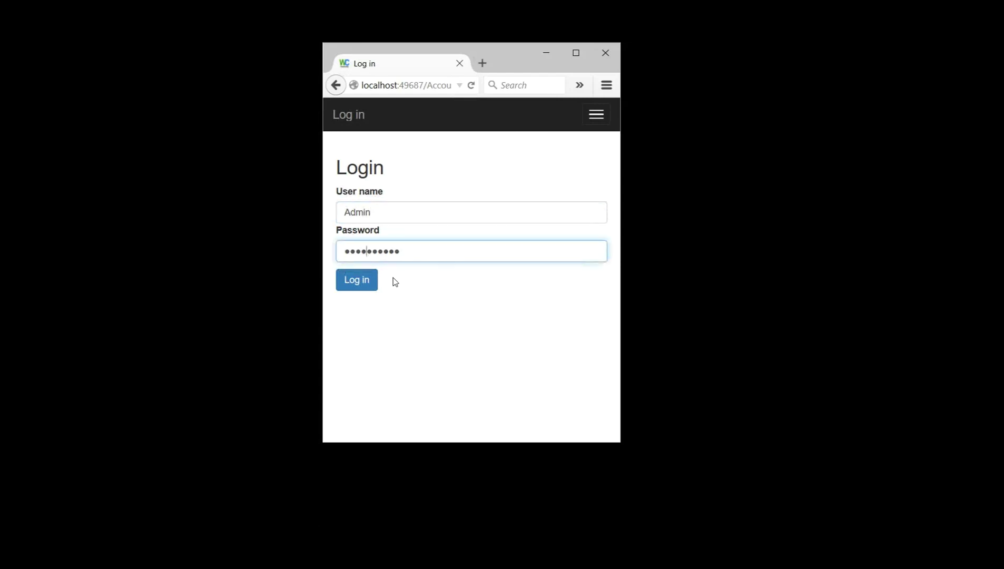
key(shift+Tab)
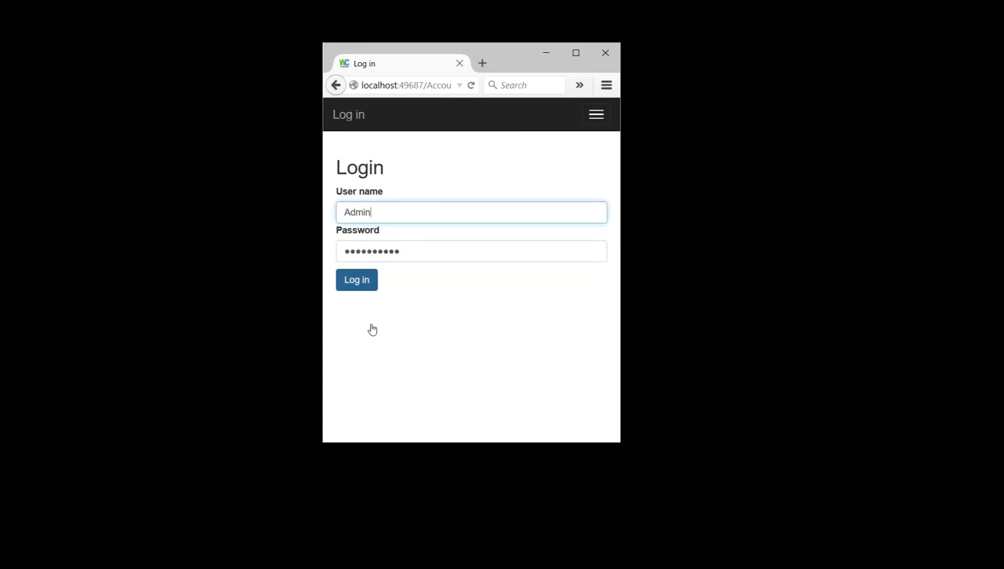
click(372, 329)
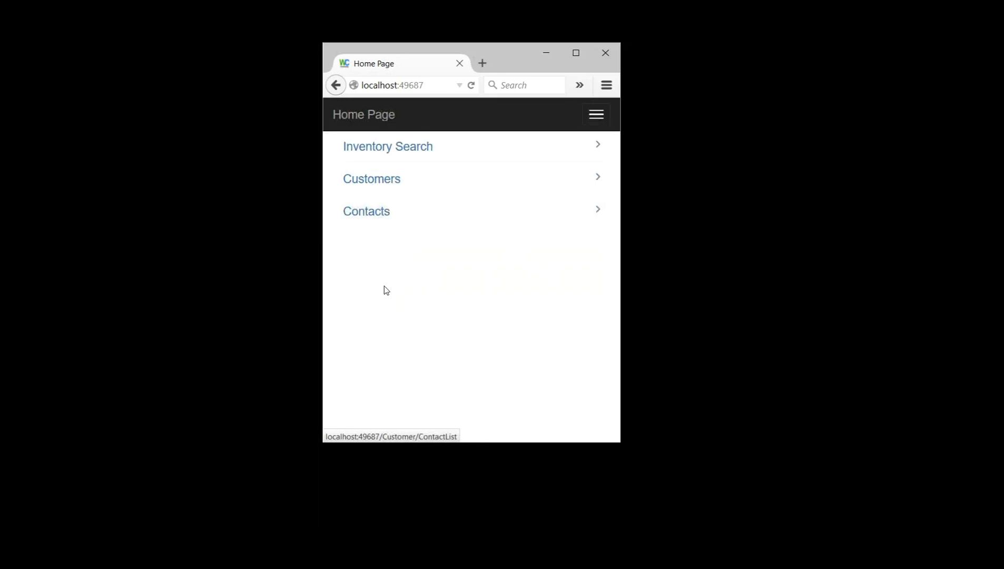
key(shift+Tab)
key(Return)
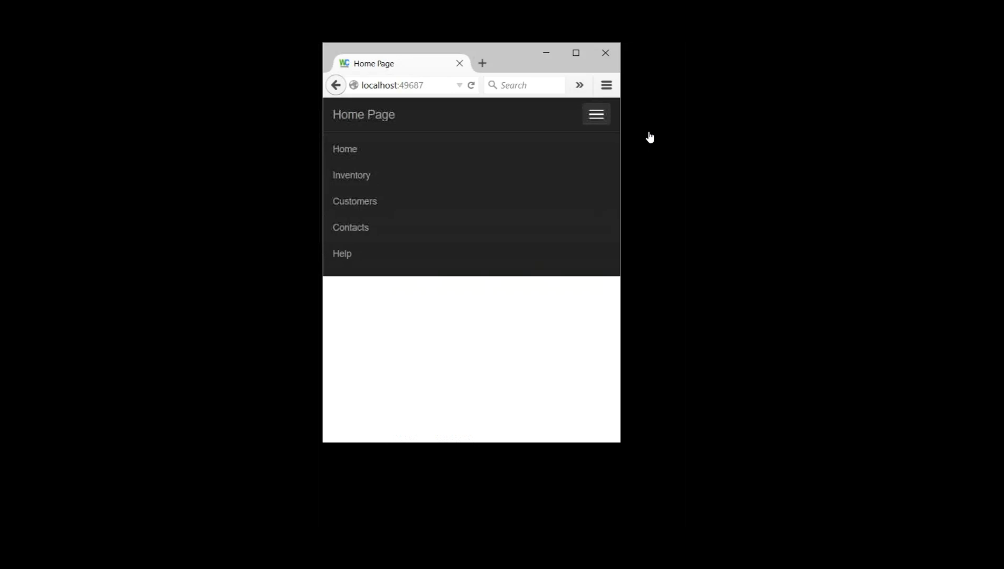
key(Tab)
key(Tab)
key(Tab)
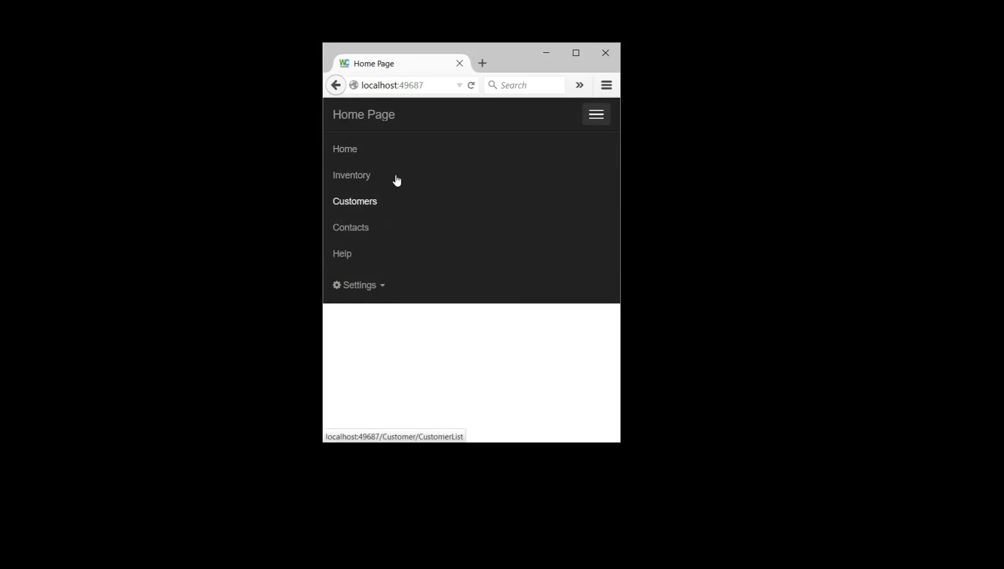
key(shift+Tab)
key(shift+Tab)
key(Tab)
key(Tab)
key(Tab)
key(shift+Tab)
key(shift+Tab)
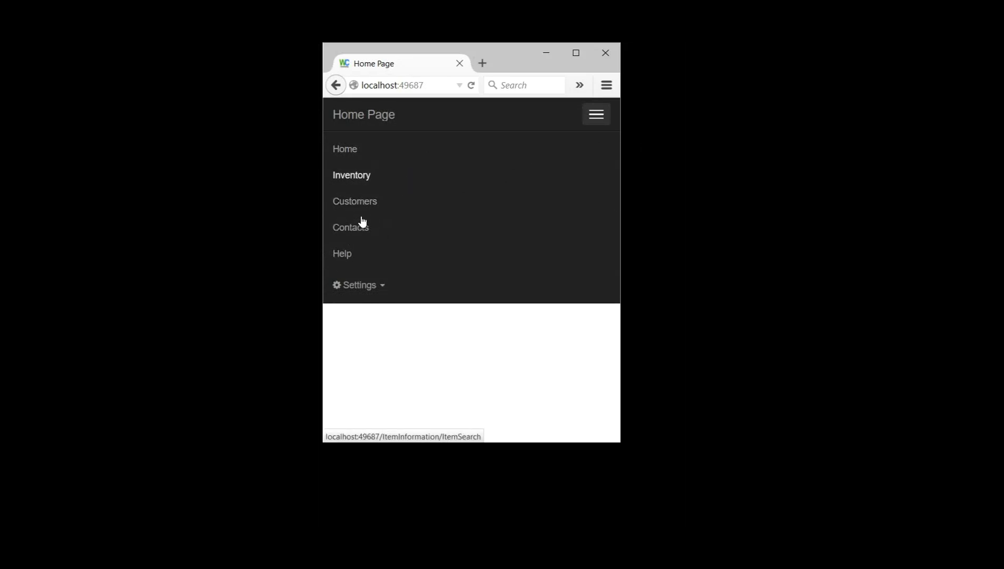
key(Tab)
key(Tab)
key(Tab)
key(Tab)
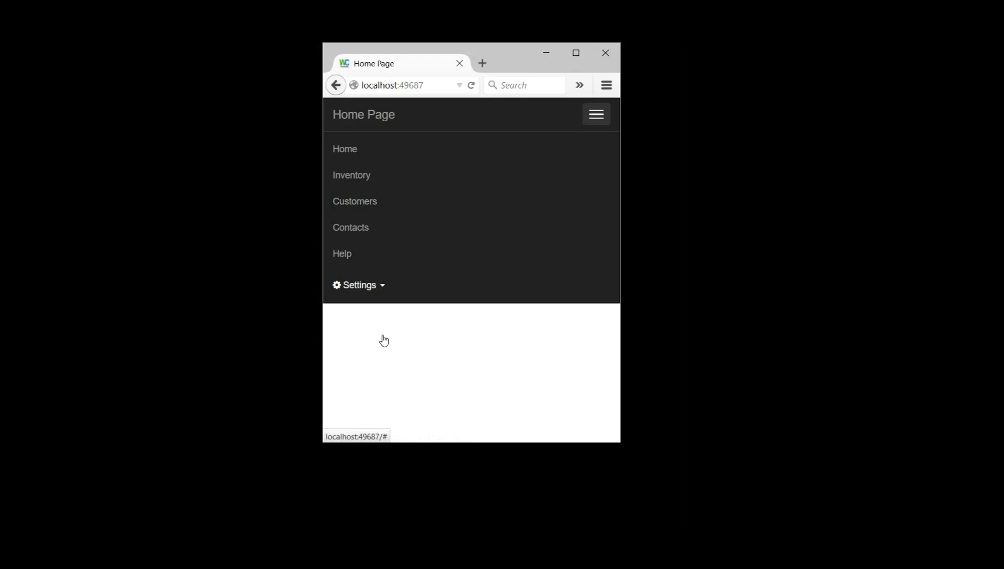
key(Return)
scroll(422, 305, down, 2)
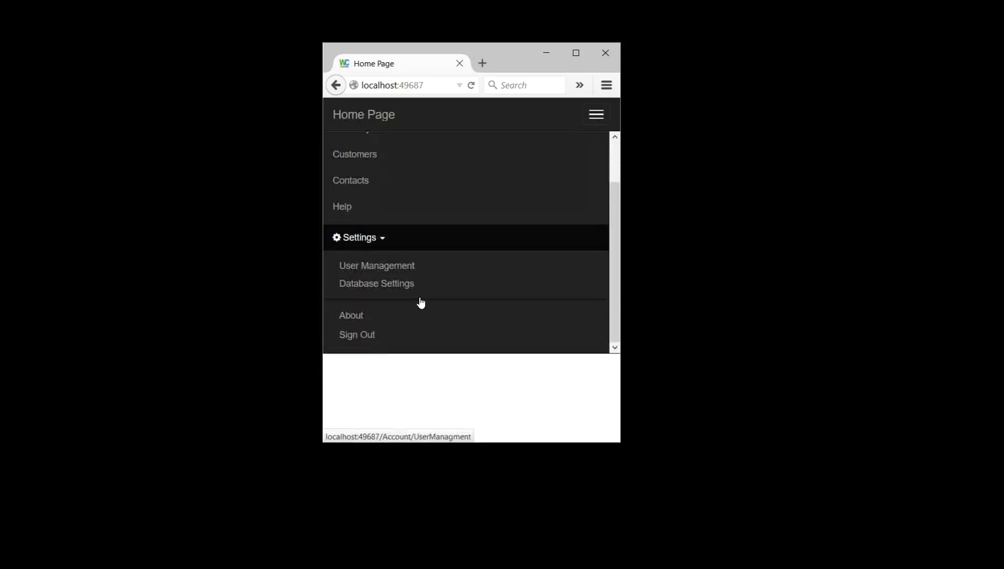
key(Tab)
key(Tab)
key(shift+Tab)
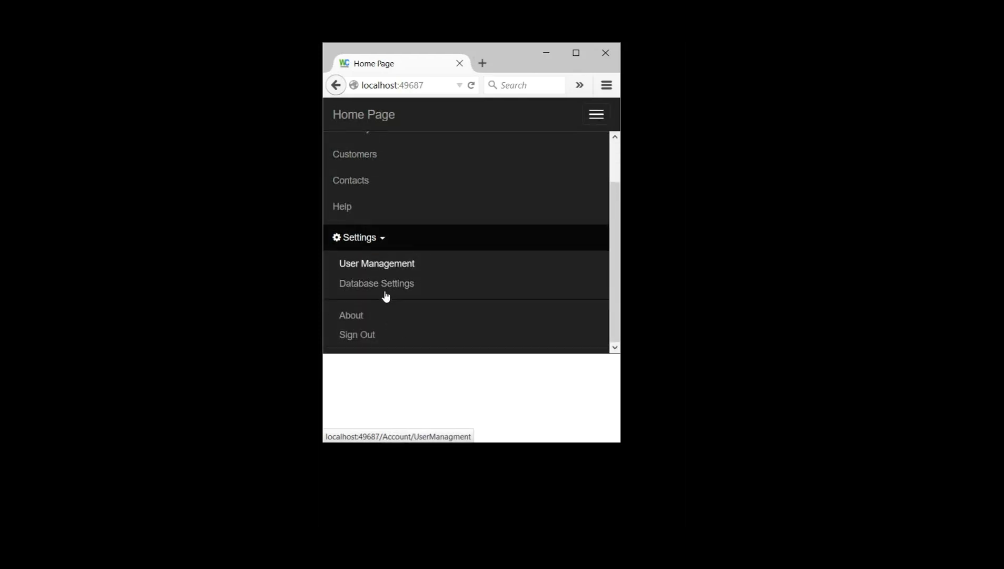
key(shift+Tab)
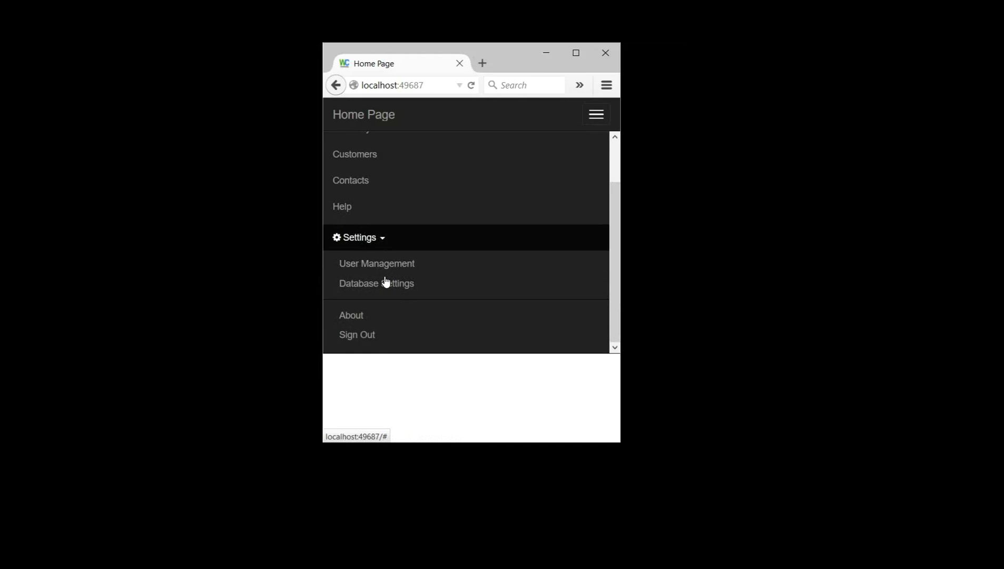
key(Return)
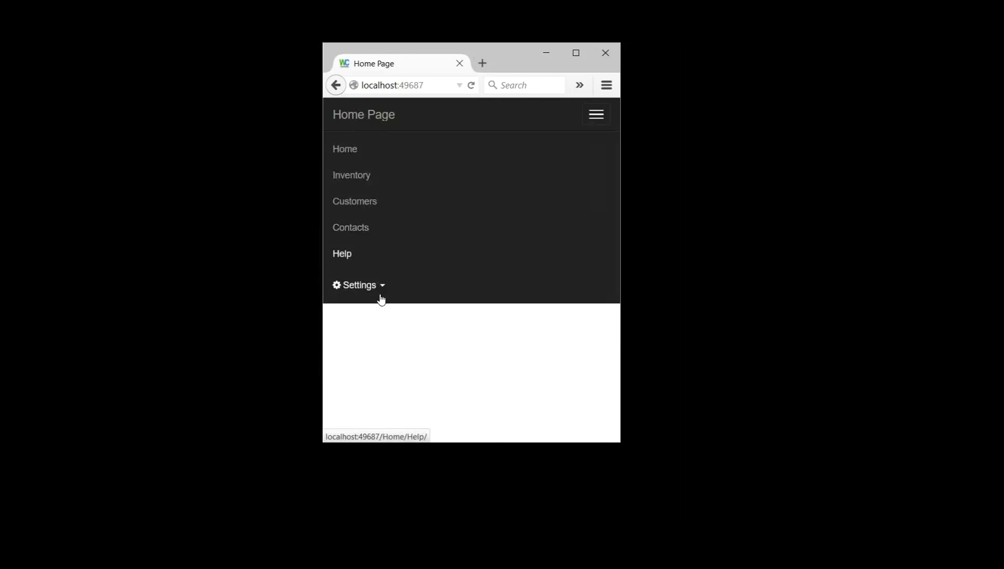
key(shift+Tab)
key(shift+Tab)
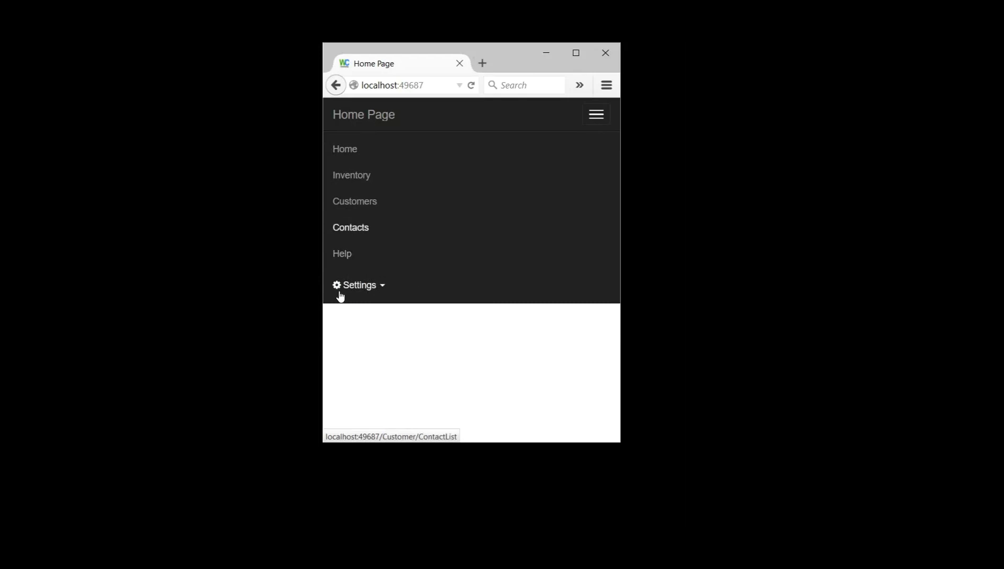
key(Tab)
key(shift+Tab)
key(shift+Tab)
key(shift+Tab)
key(shift+Tab)
key(shift+Tab)
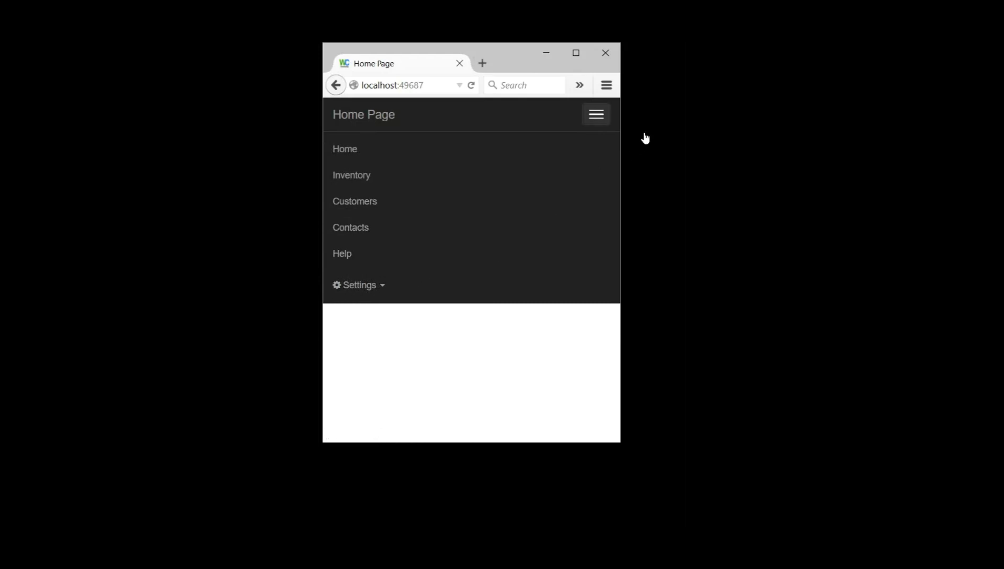
key(Return)
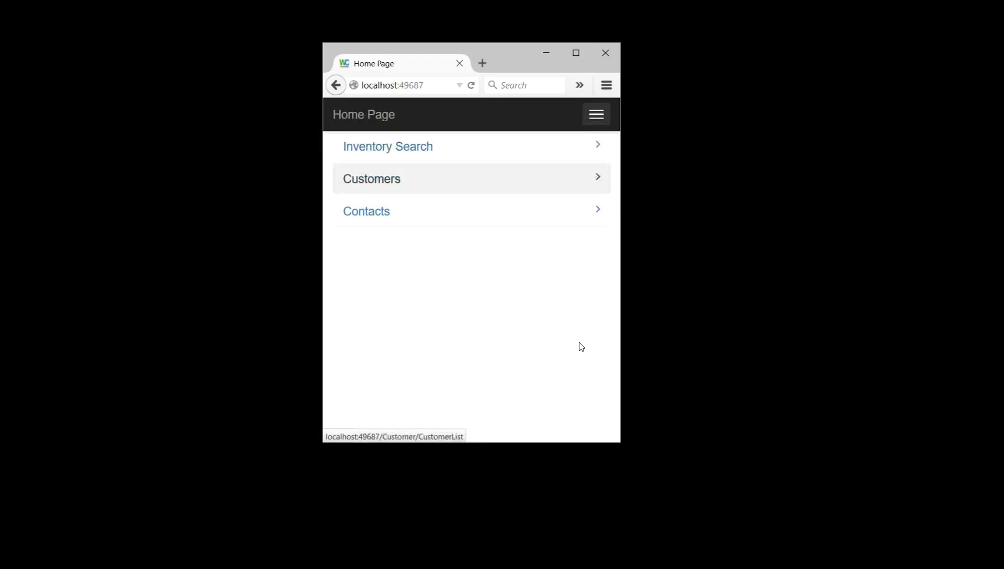
Step: Search inventory for 'box' across both stock and non-stock items
click(525, 150)
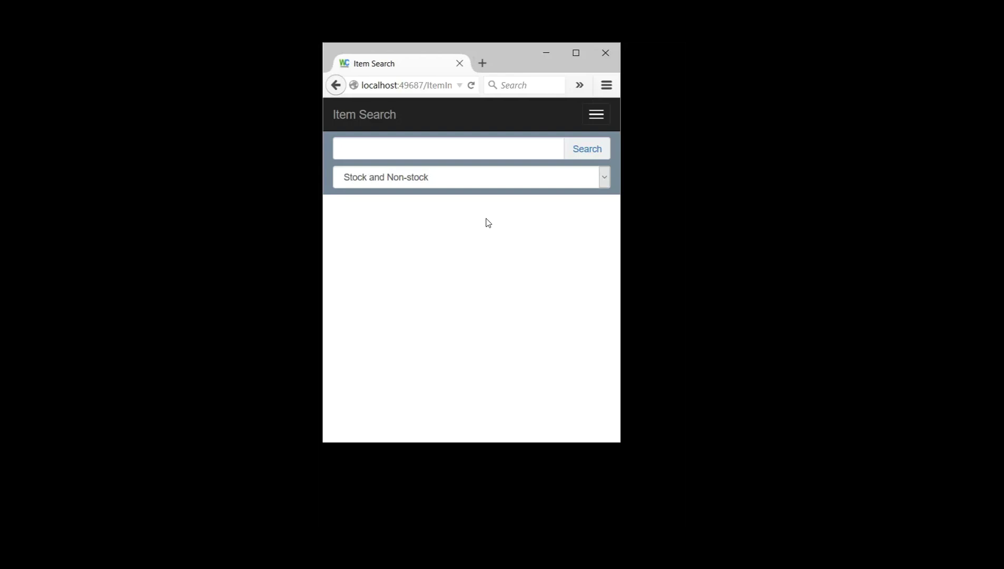
click(488, 167)
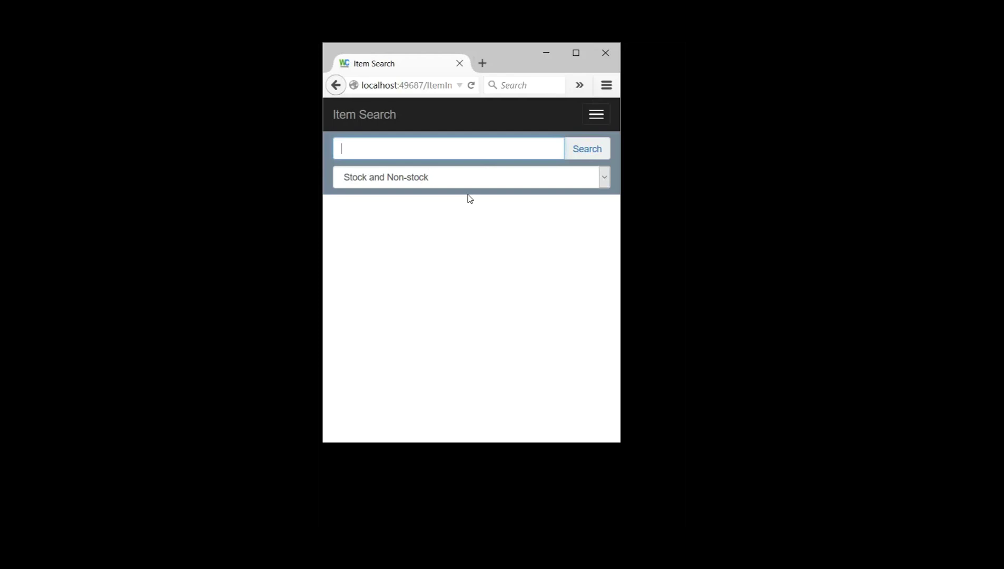
text(box)
key(Tab)
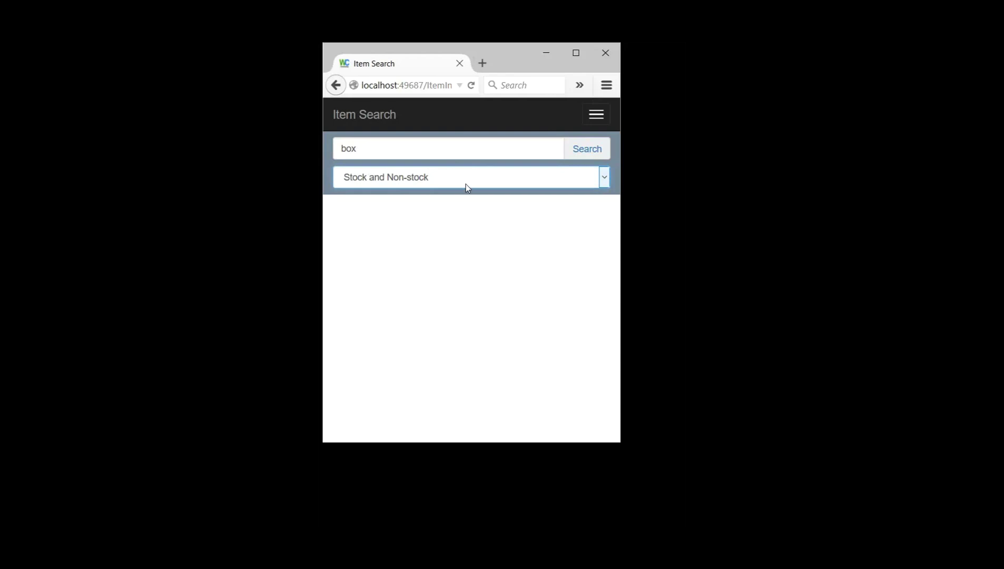
key(shift+Tab)
key(Return)
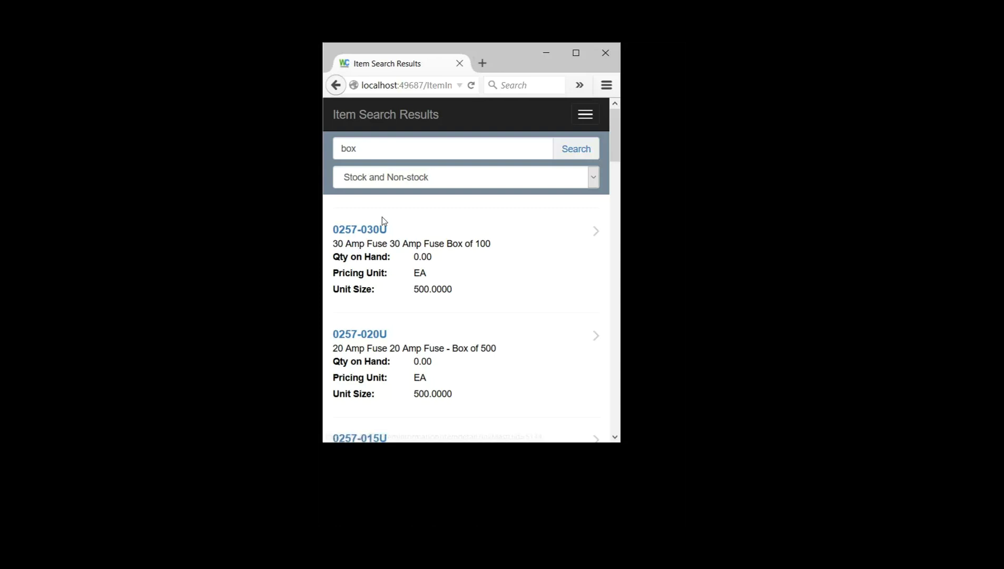
click(382, 153)
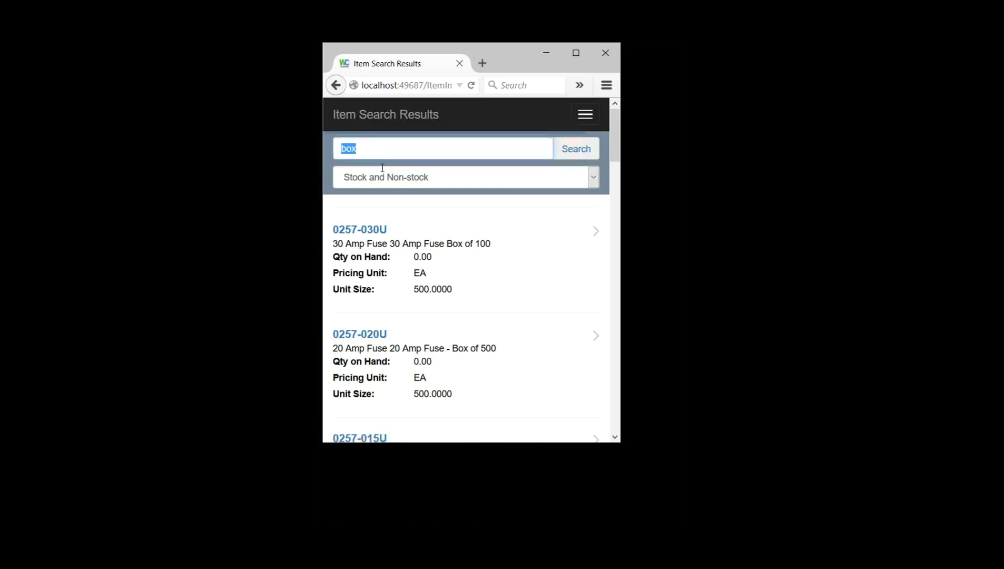
click(426, 156)
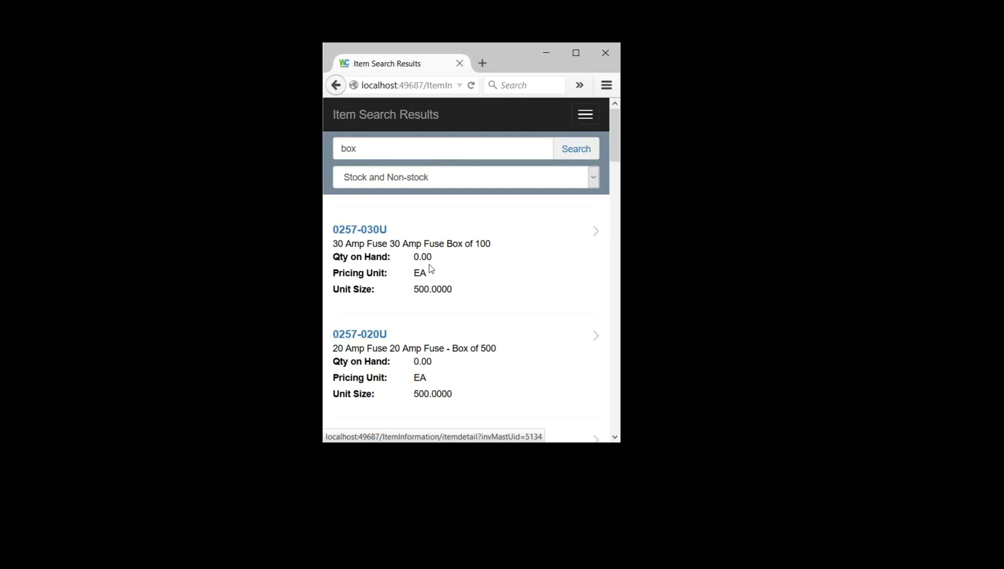
scroll(424, 272, down, 6)
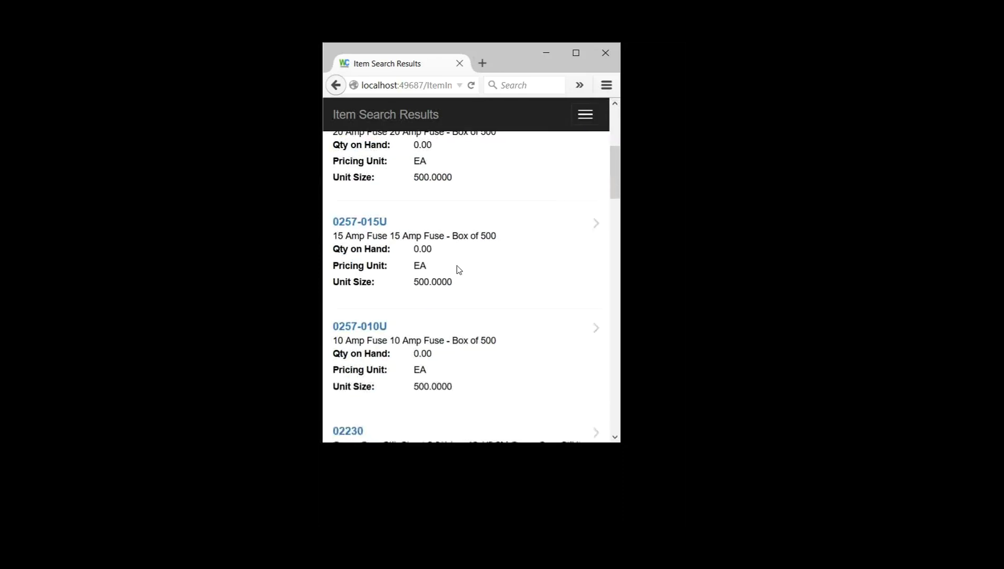
scroll(456, 302, down, 6)
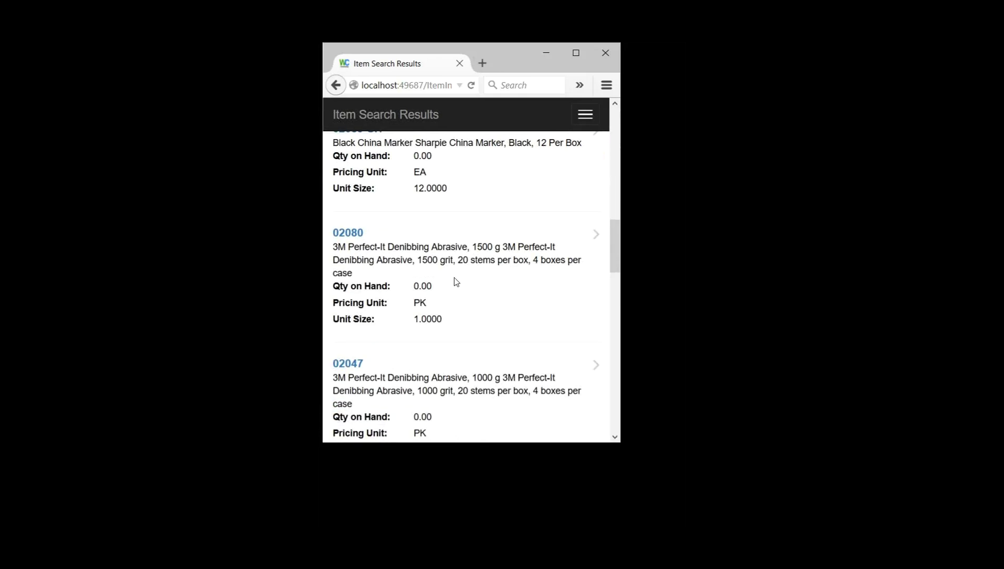
scroll(456, 337, down, 3)
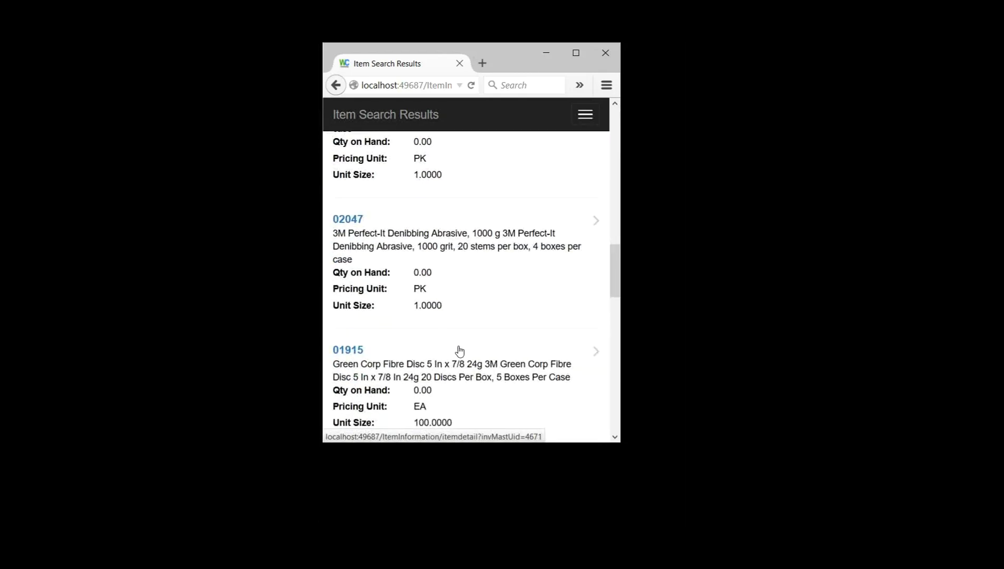
scroll(460, 351, down, 2)
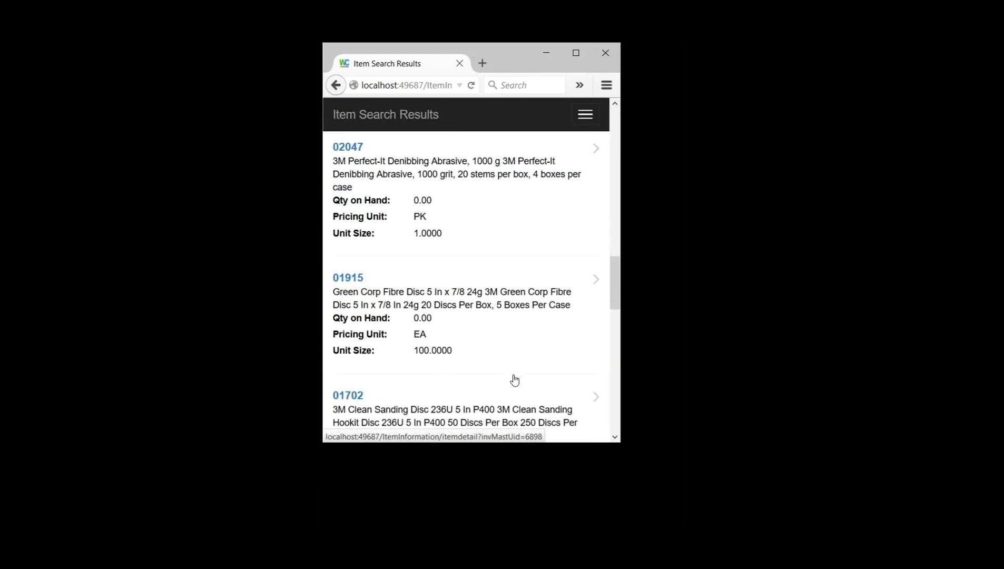
scroll(515, 380, down, 5)
scroll(507, 380, down, 5)
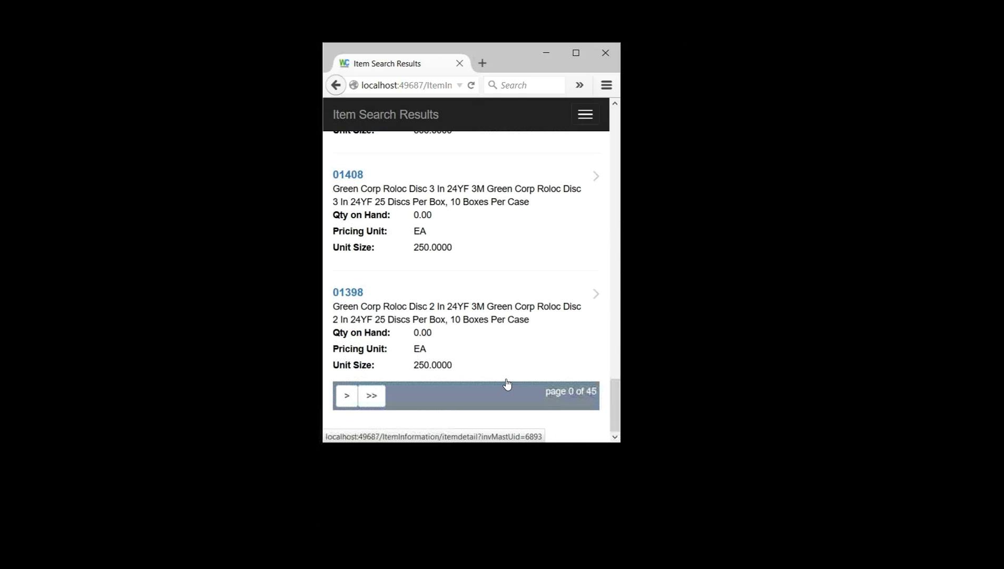
scroll(523, 336, up, 2)
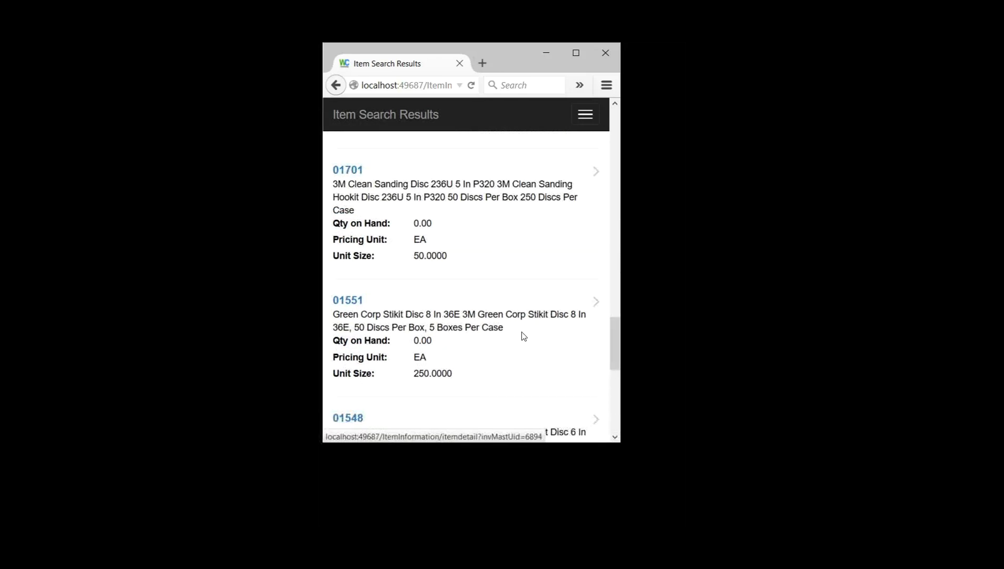
scroll(523, 336, up, 10)
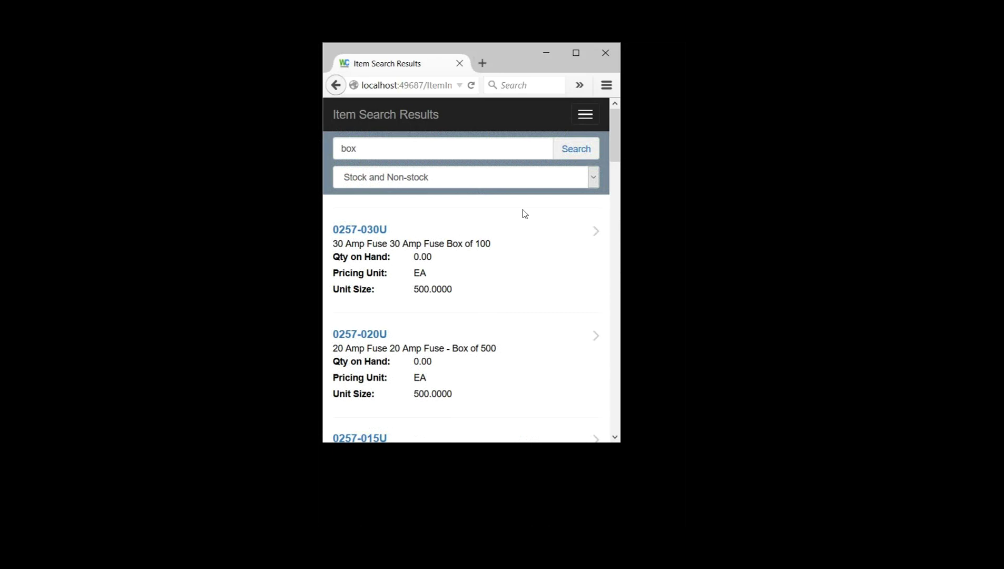
Step: Open item 0257-030U, the 30 Amp Fuse, from the box results
key(Tab)
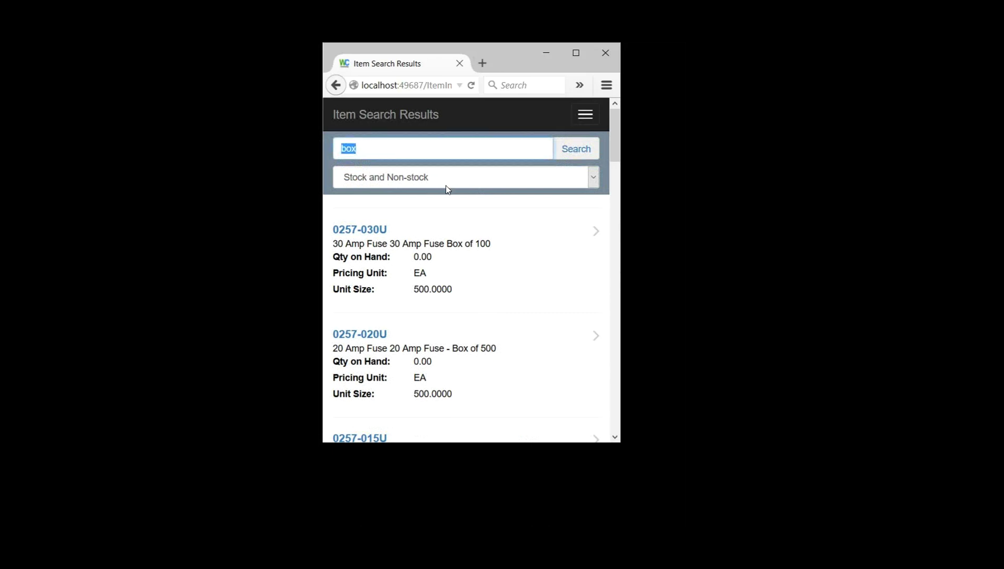
key(BackSpace)
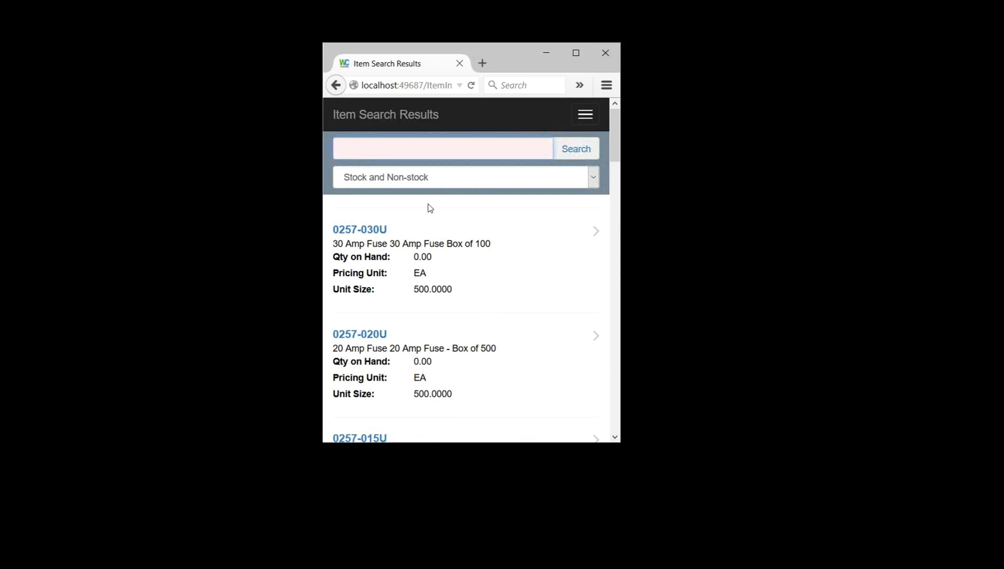
text(box)
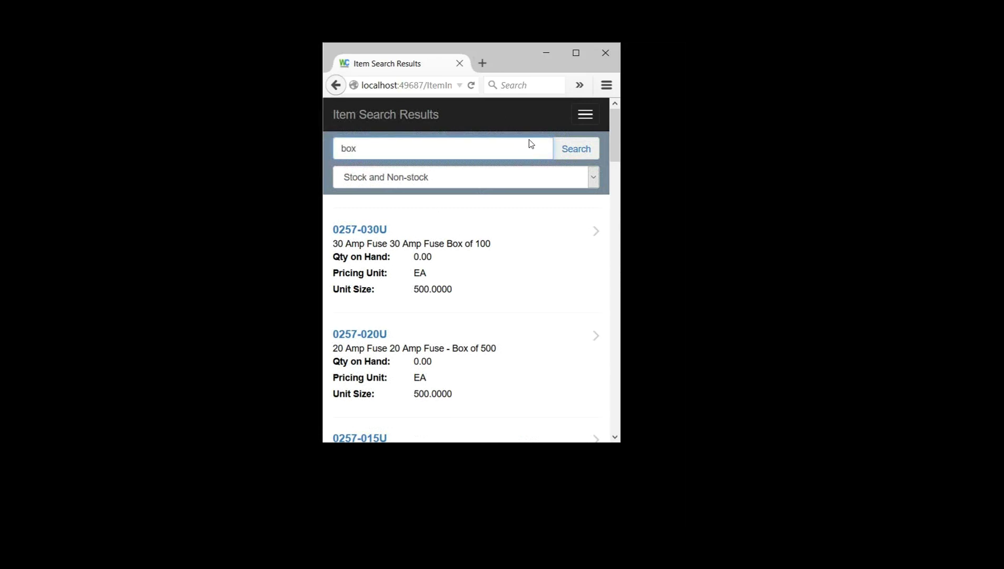
click(631, 200)
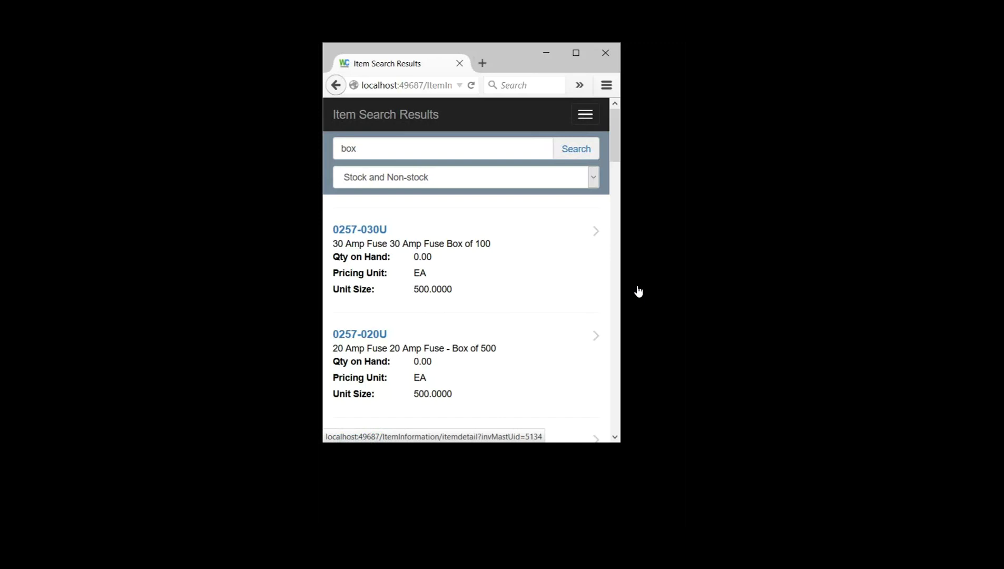
key(Return)
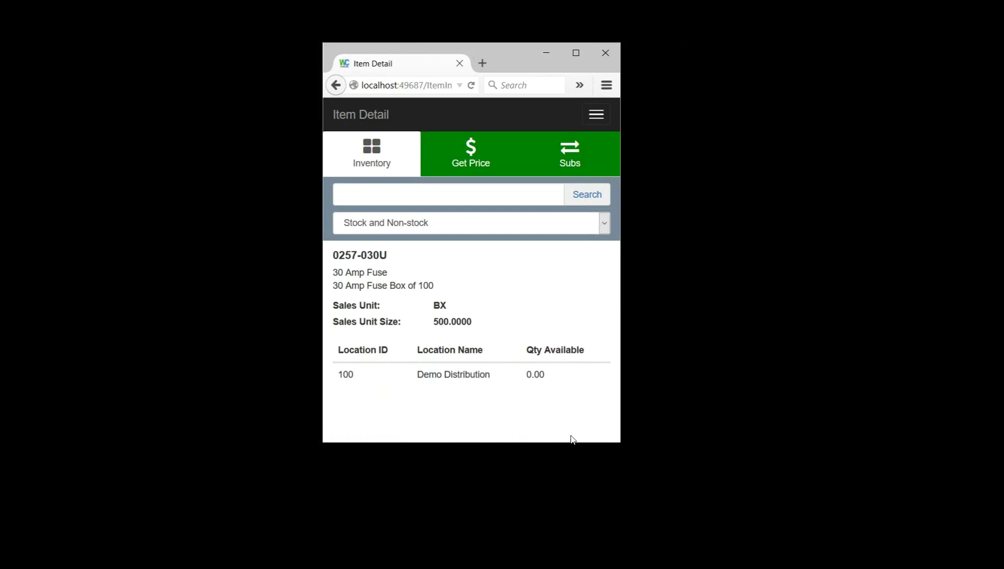
Step: Go back to the box search results and open item 02230
drag(584, 441, 576, 448)
click(335, 85)
scroll(518, 321, down, 8)
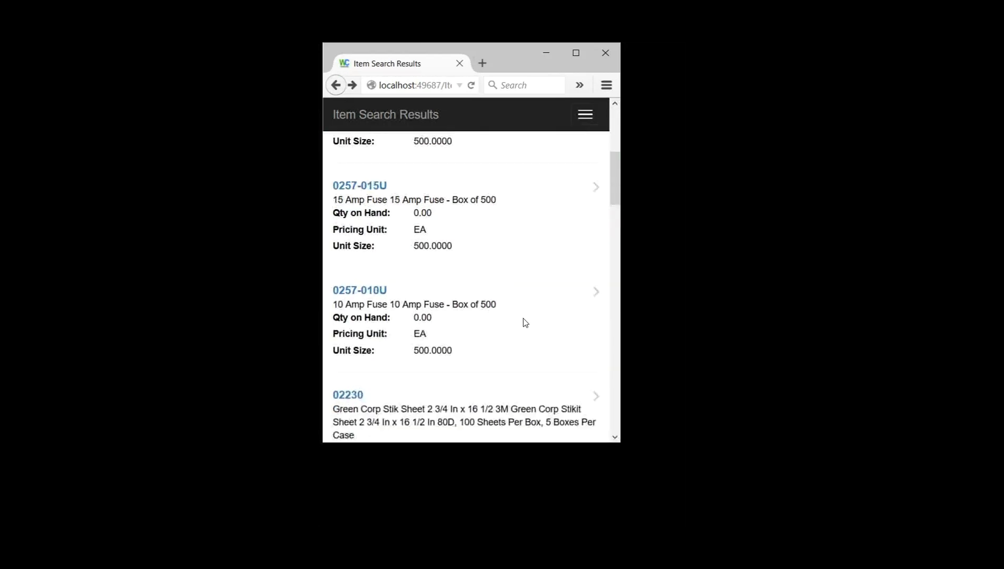
scroll(523, 317, down, 3)
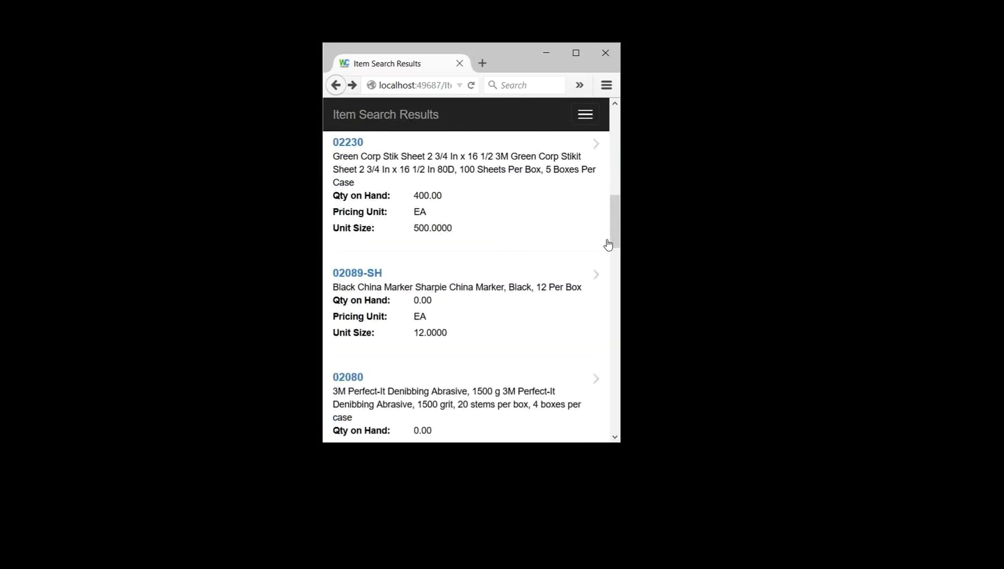
scroll(579, 242, up, 2)
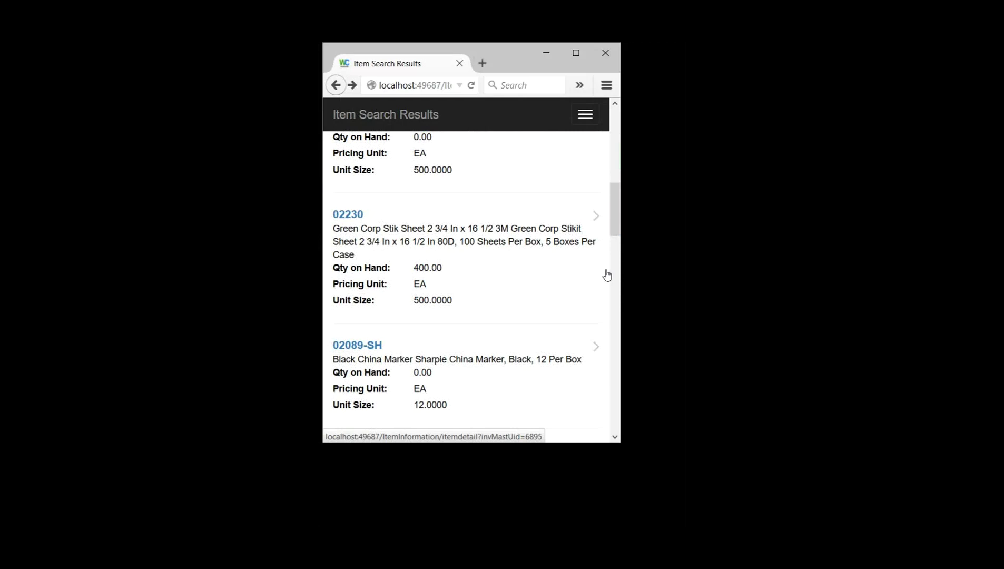
click(607, 275)
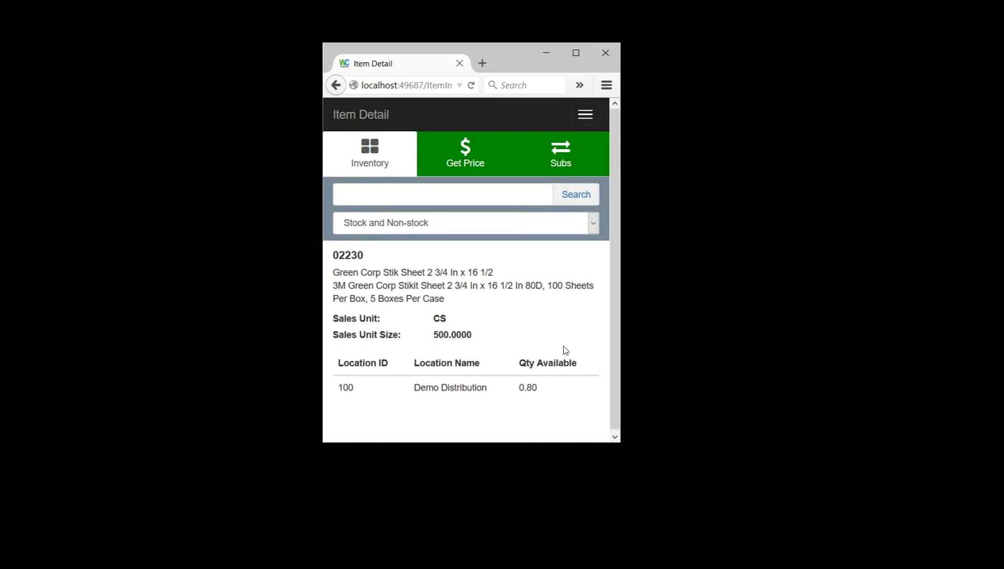
Step: Load item 02230's substitutes list, which shows none found
drag(403, 284, 412, 327)
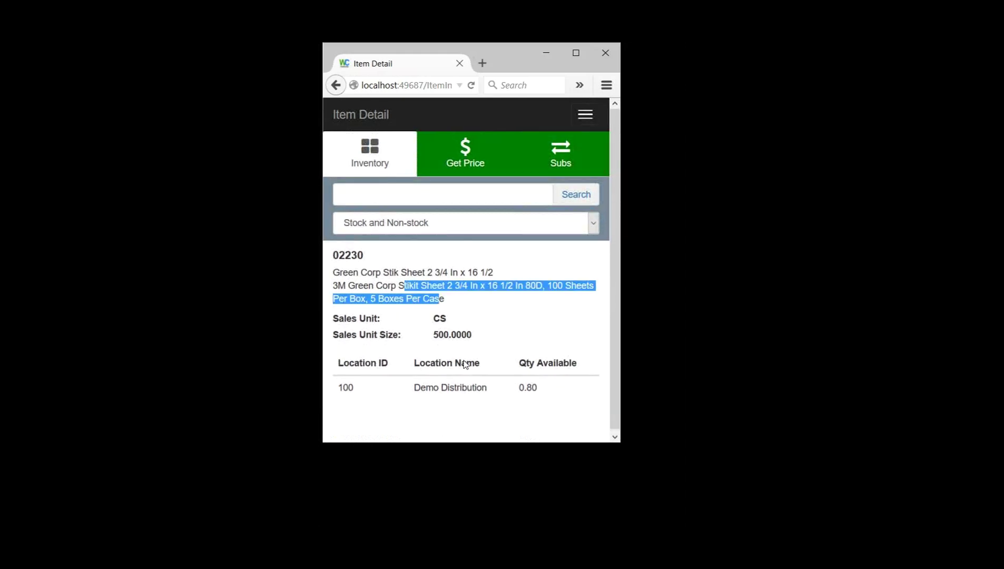
click(413, 326)
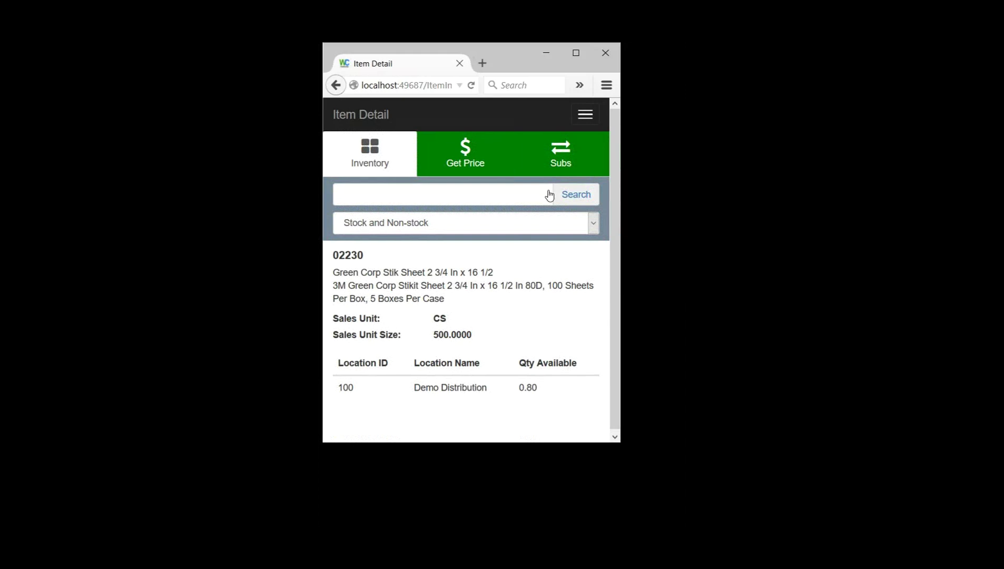
click(579, 169)
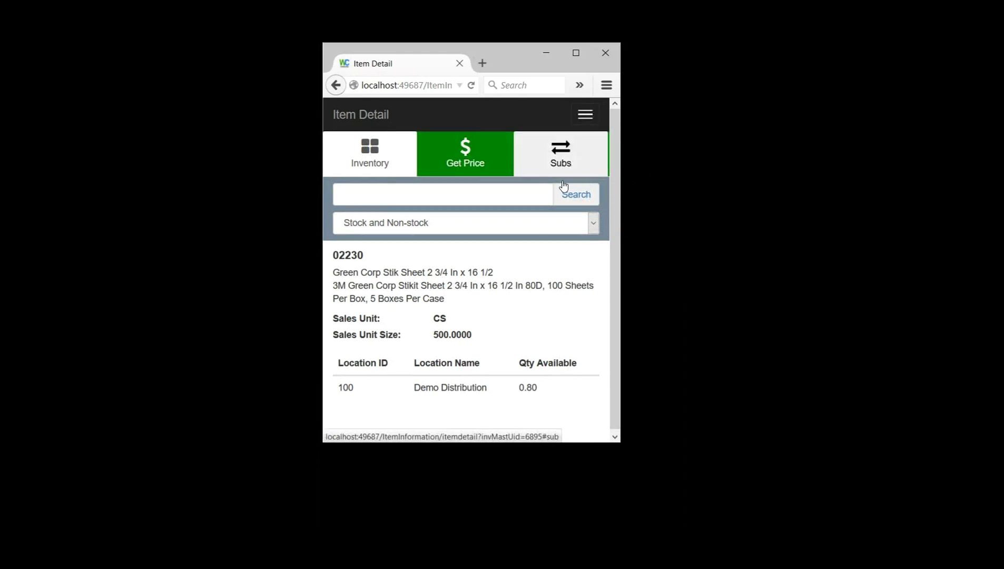
click(559, 159)
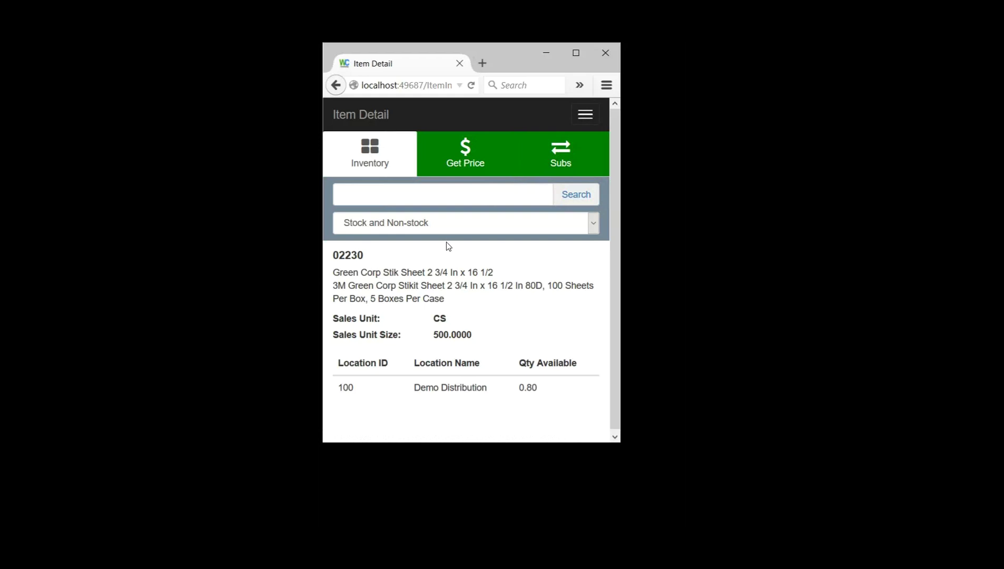
click(603, 169)
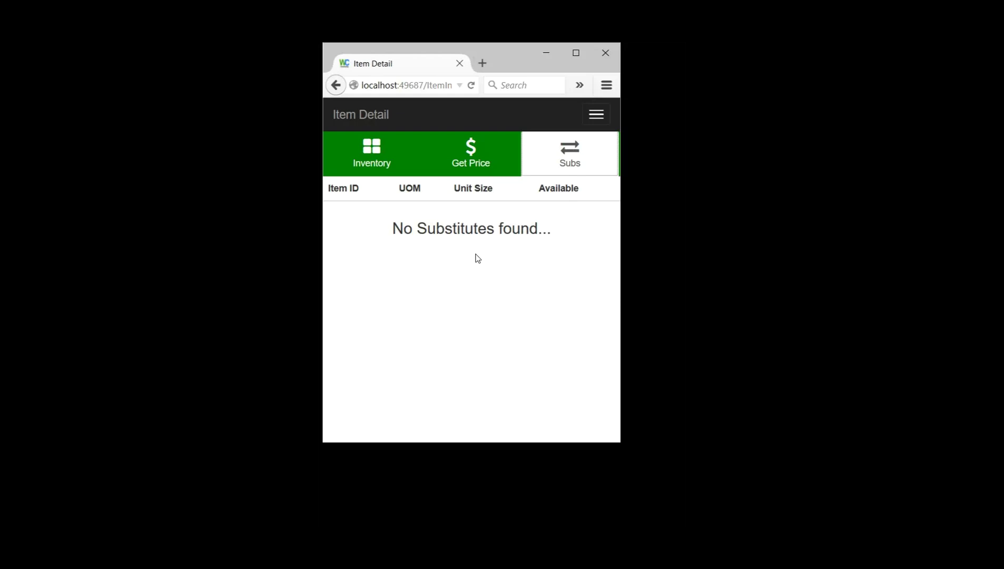
Step: Open item 02230's Get Price form, defaulting to EA (1) and quantity 1
click(371, 158)
click(599, 178)
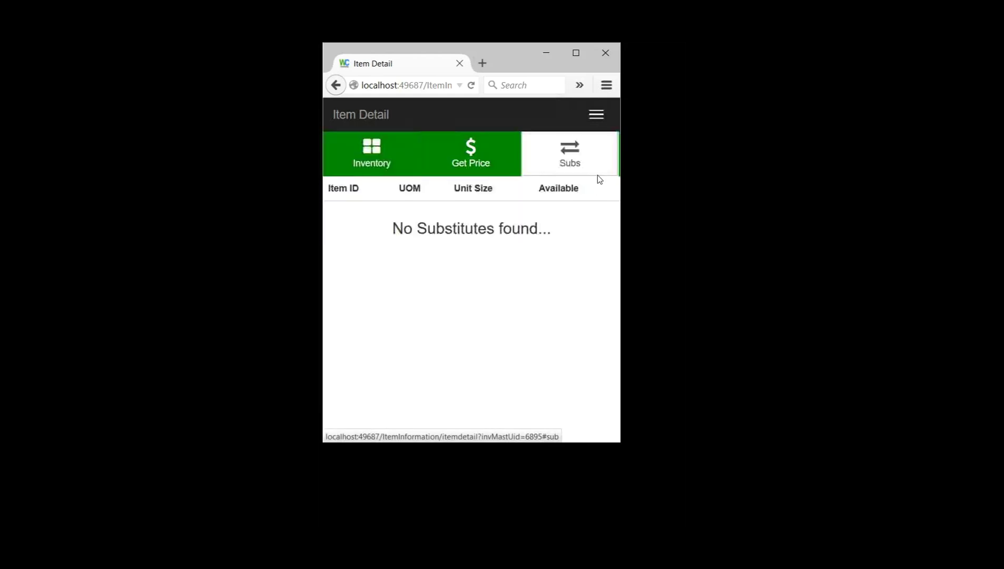
click(390, 179)
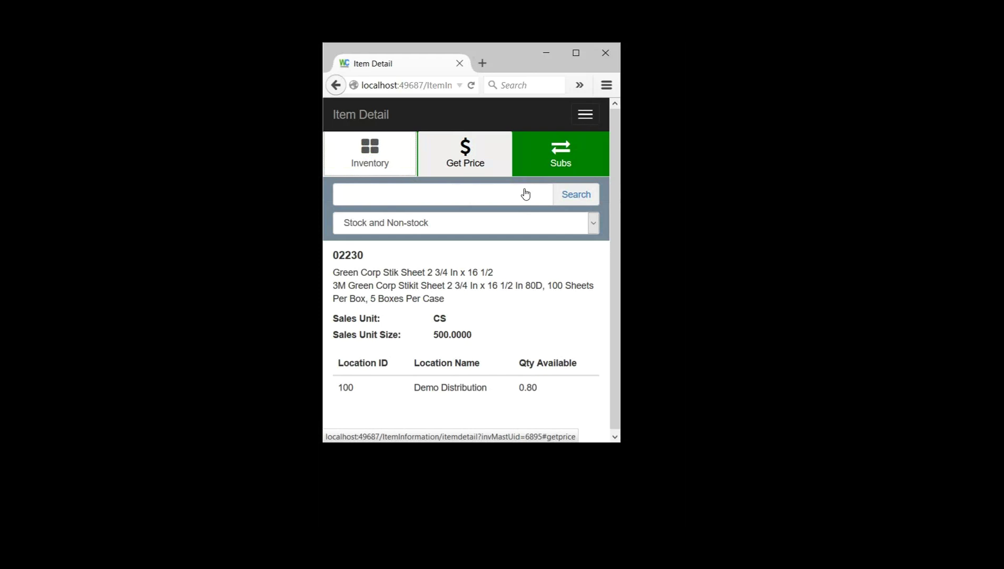
key(Return)
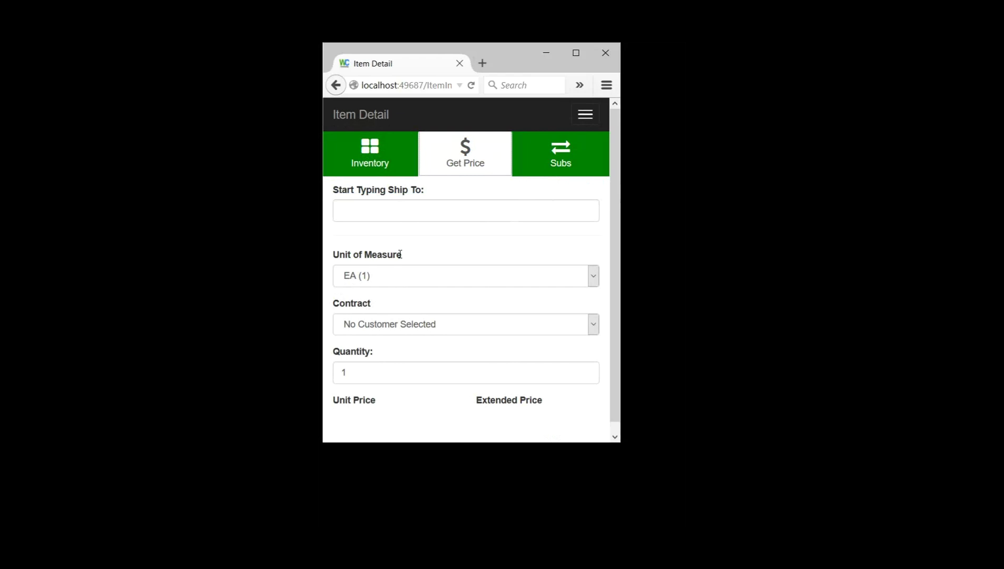
Step: Choose 123 Warehousing Plant 4 from the ship-to suggestions
key(Tab)
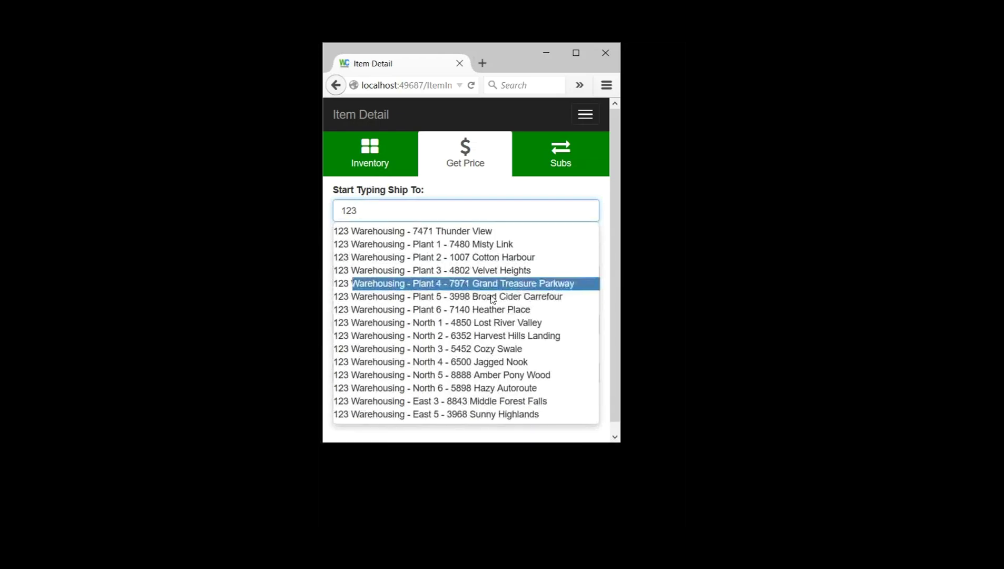
key(Up)
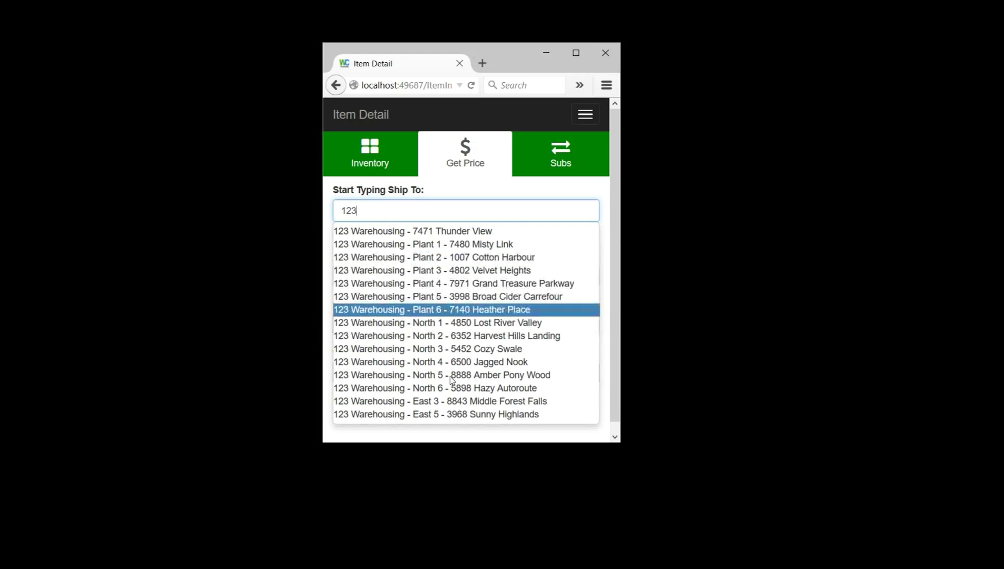
key(Up)
key(Up)
key(Up)
key(Up)
key(Down)
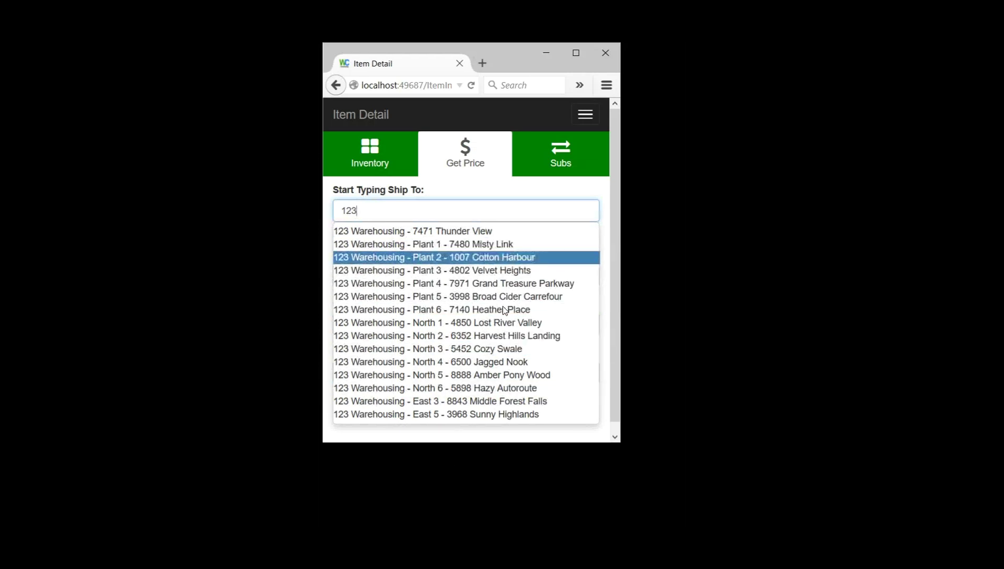
key(Up)
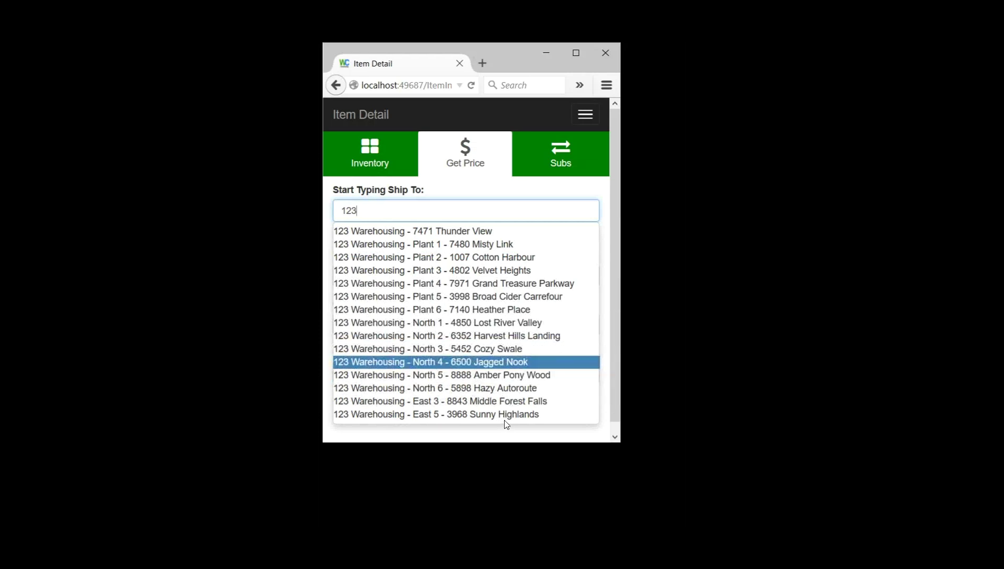
key(Up)
key(Up)
key(Up)
key(Up)
key(Up)
key(Up)
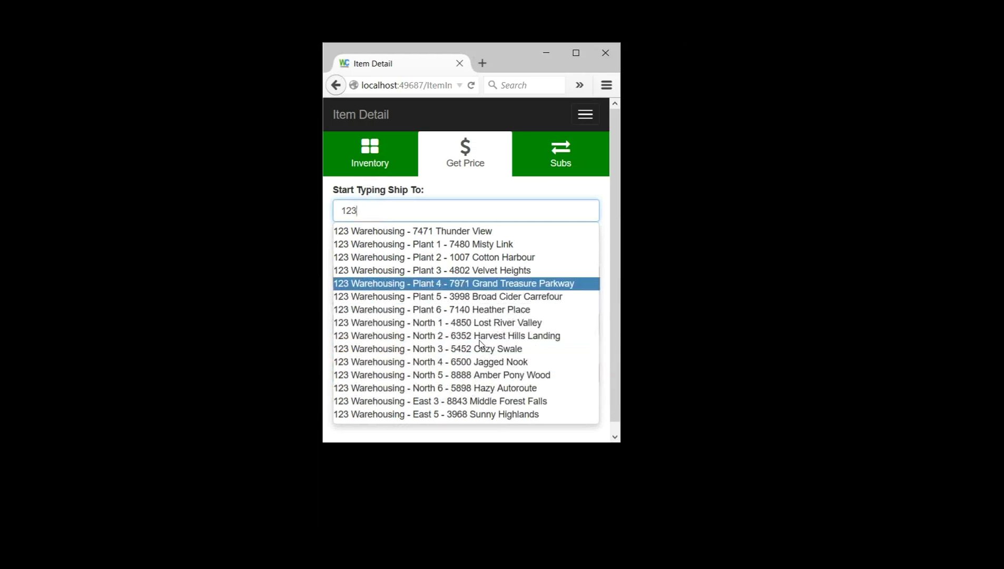
key(Return)
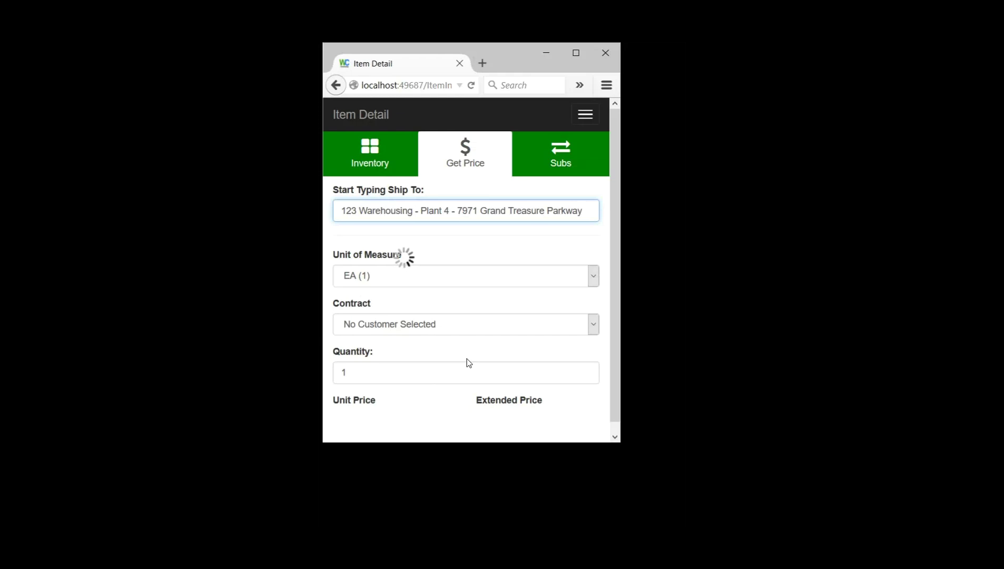
Step: Apply the BRAUN PPG contract and switch the unit of measure to CS (500)
scroll(469, 363, down, 1)
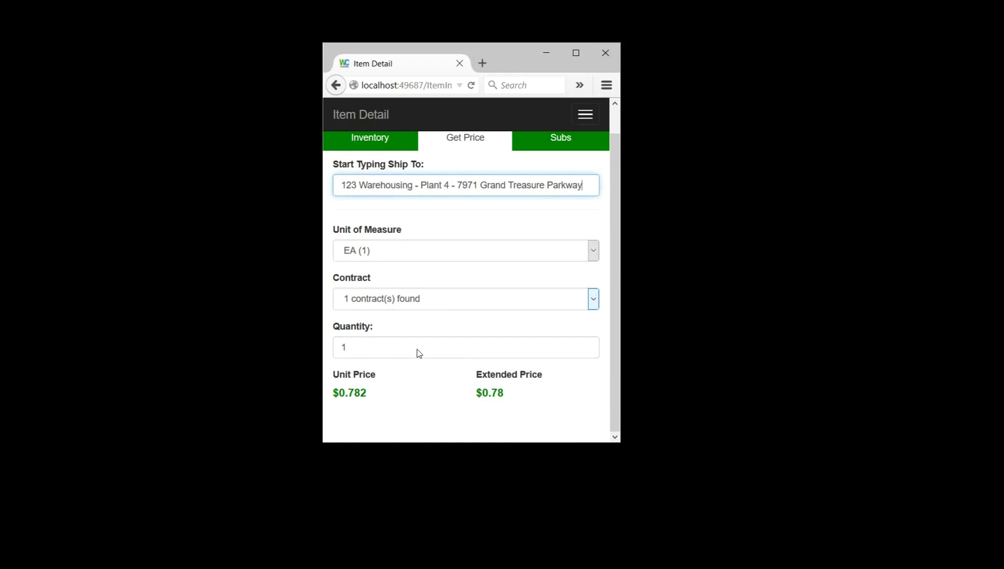
key(Tab)
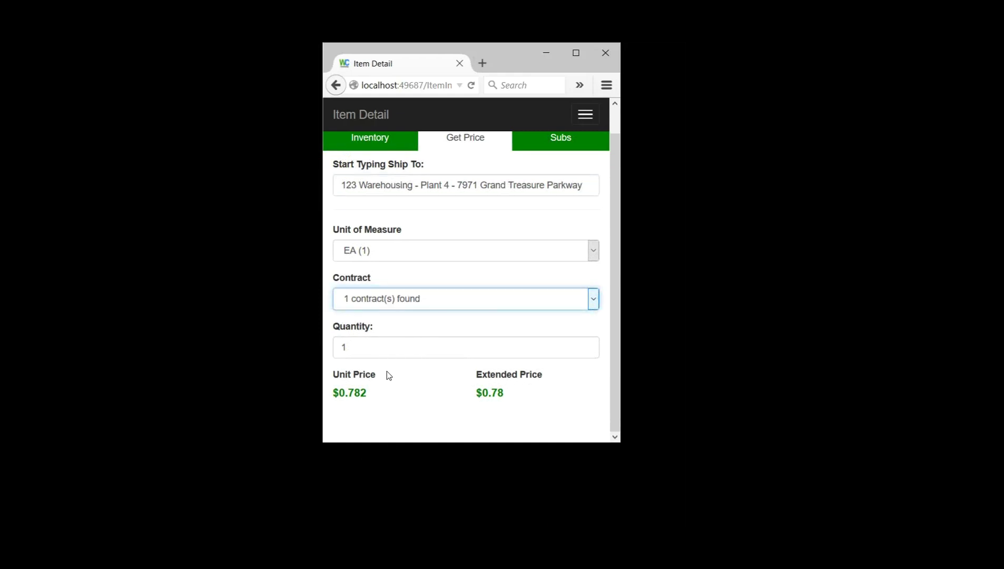
key(Down)
key(Tab)
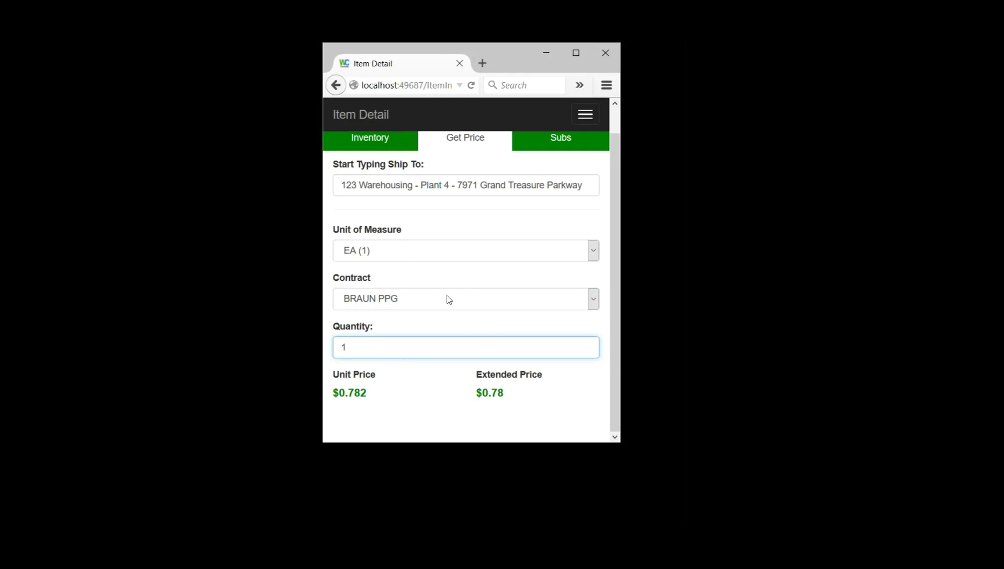
key(shift+Tab)
key(shift+Tab)
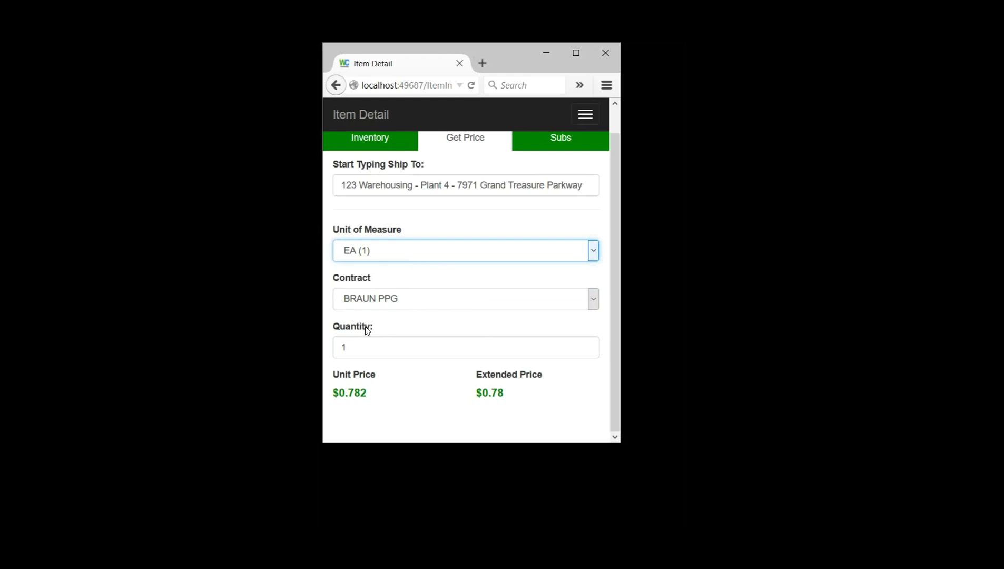
key(Down)
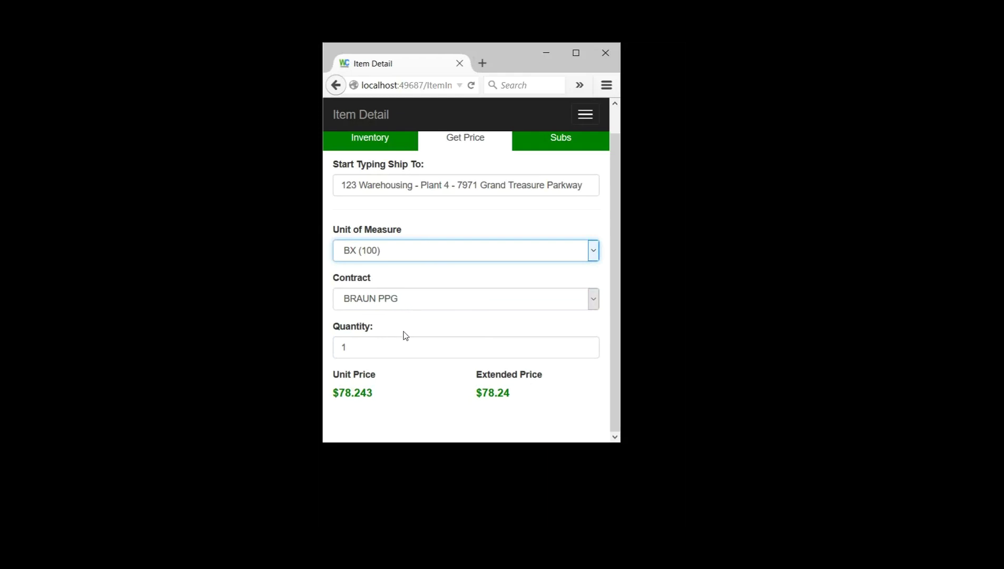
key(Down)
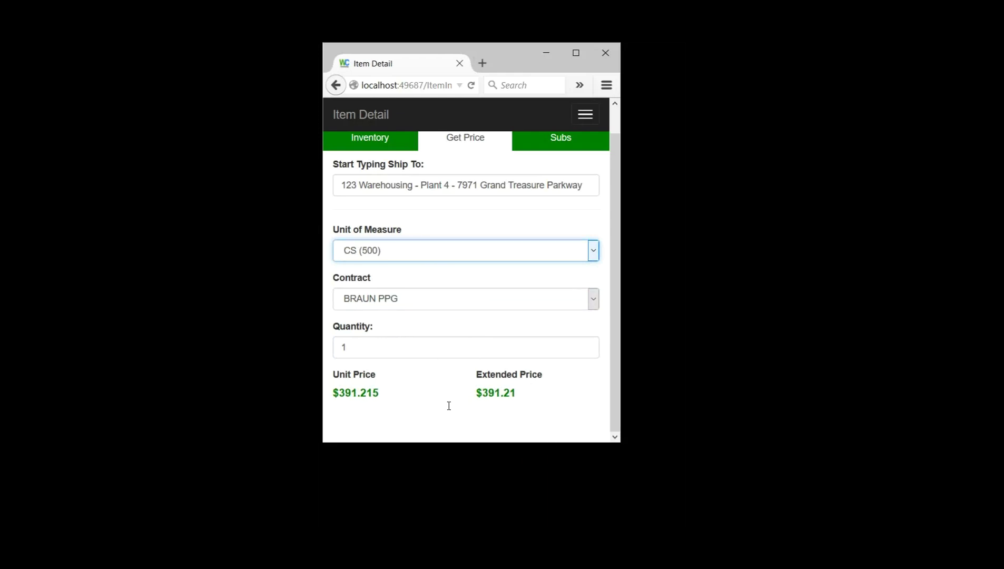
Step: Set quantity to 10, giving a $3,912.15 extended price
key(Tab)
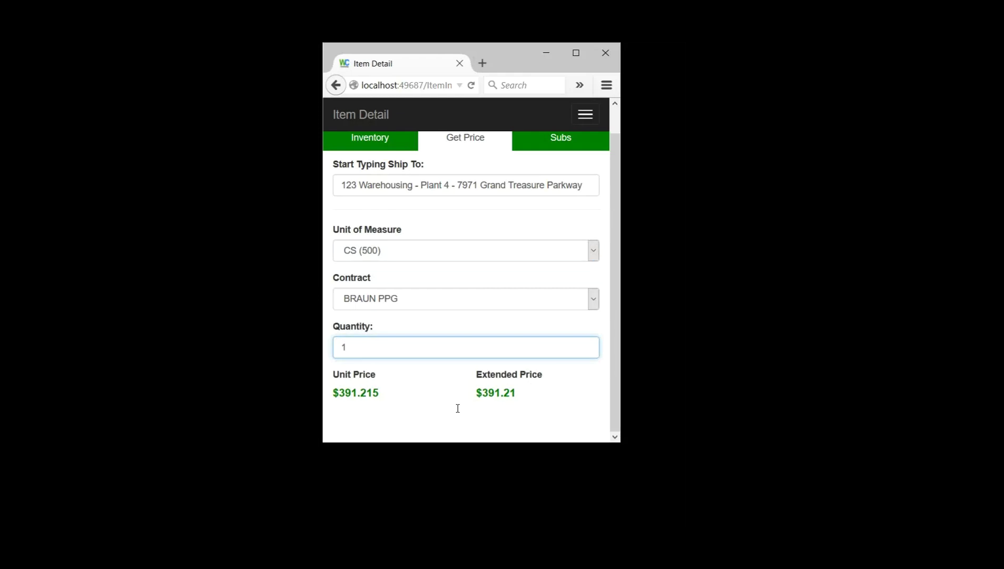
text(0)
click(453, 185)
key(ctrl+a)
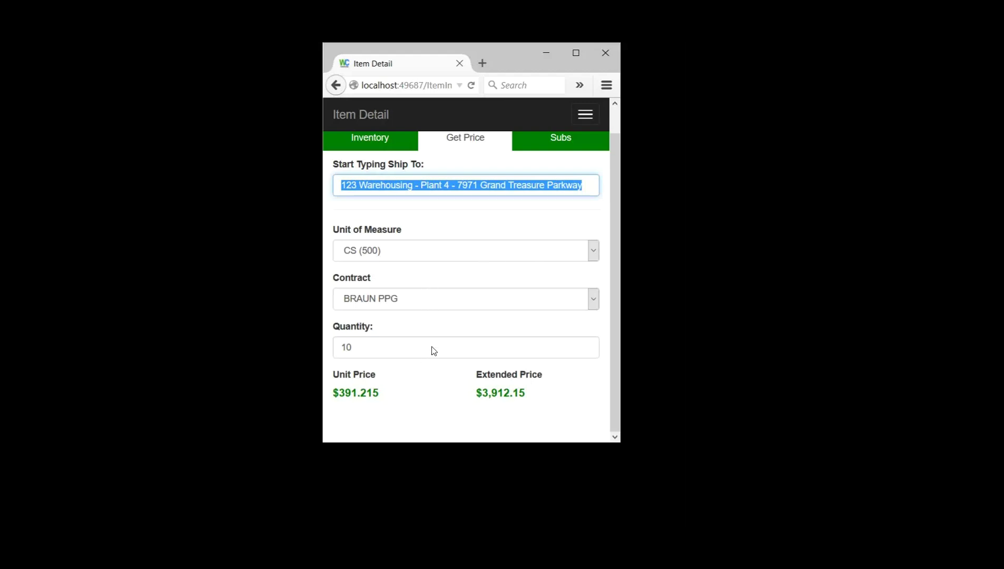
scroll(434, 345, up, 1)
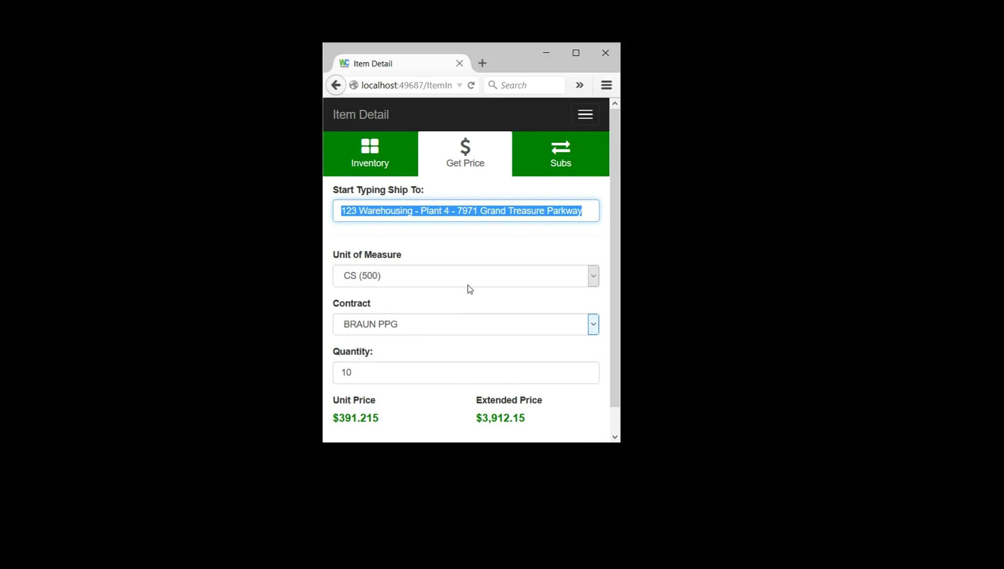
Step: Leave item 02230 through the navigation menu, passing Customers, to reach the Home Page
click(403, 193)
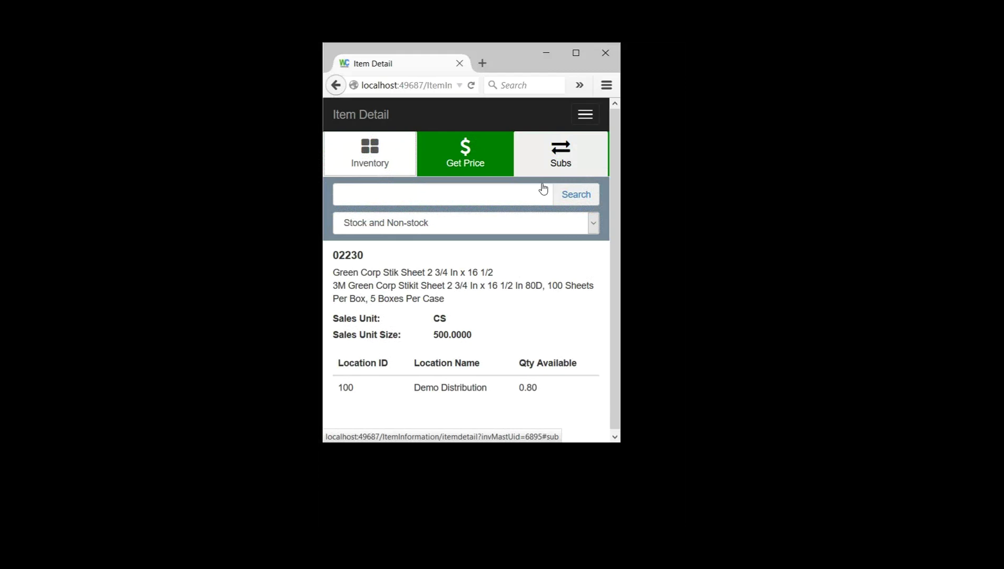
click(547, 178)
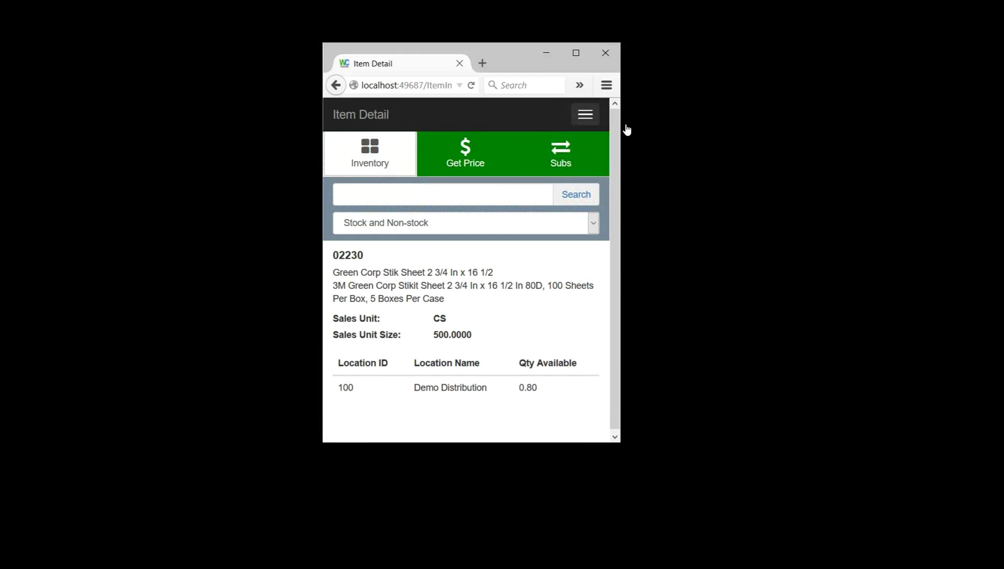
click(585, 115)
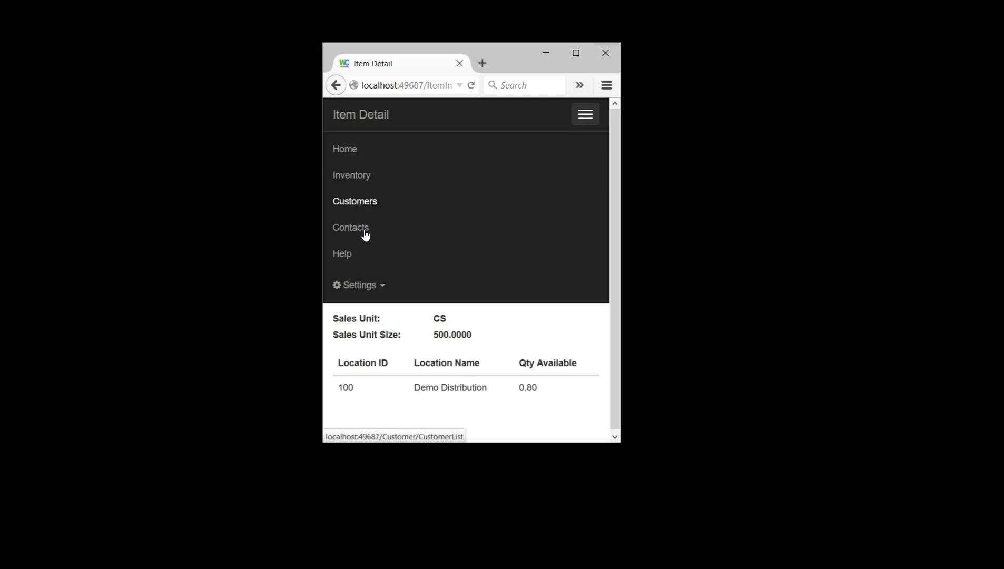
click(365, 211)
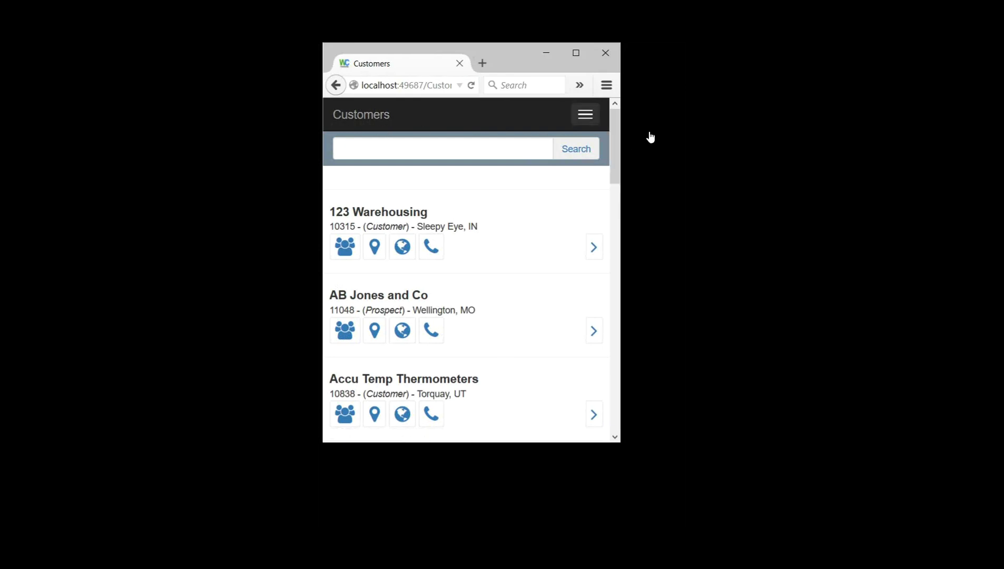
click(586, 114)
click(395, 165)
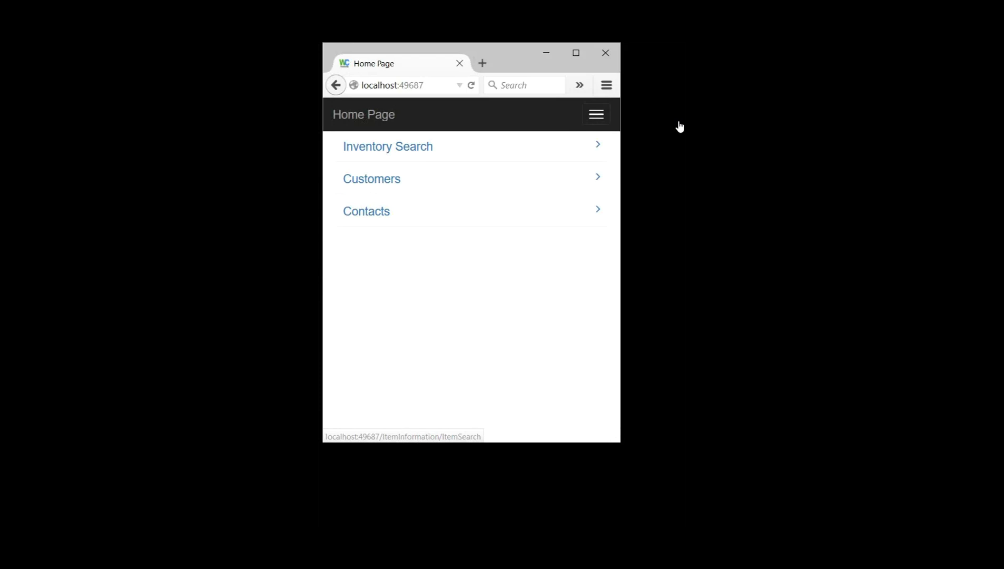
click(595, 115)
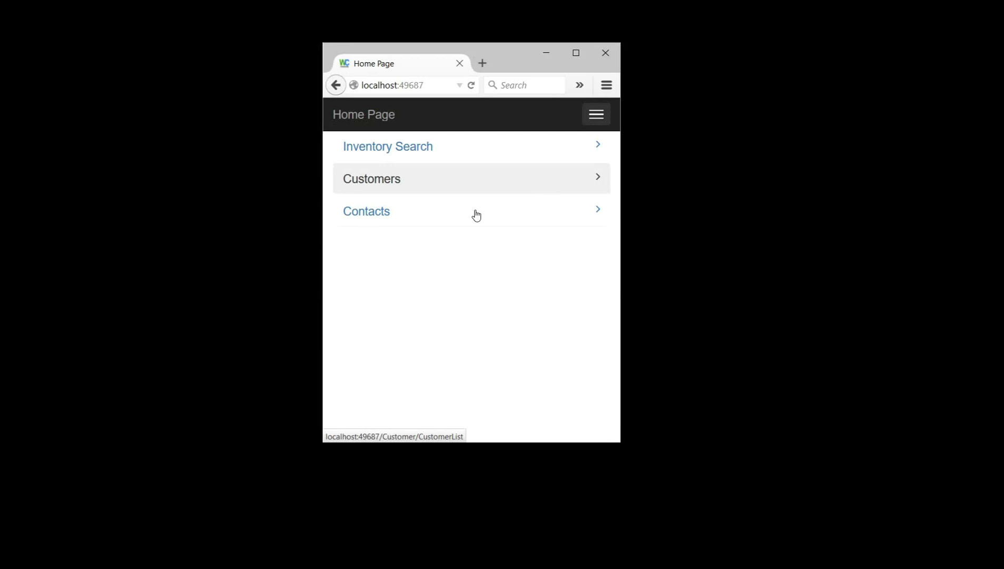
Step: Open Customers and scroll the list of 123 Warehousing, AB Jones and Co, Accu Temp Thermometers
click(476, 179)
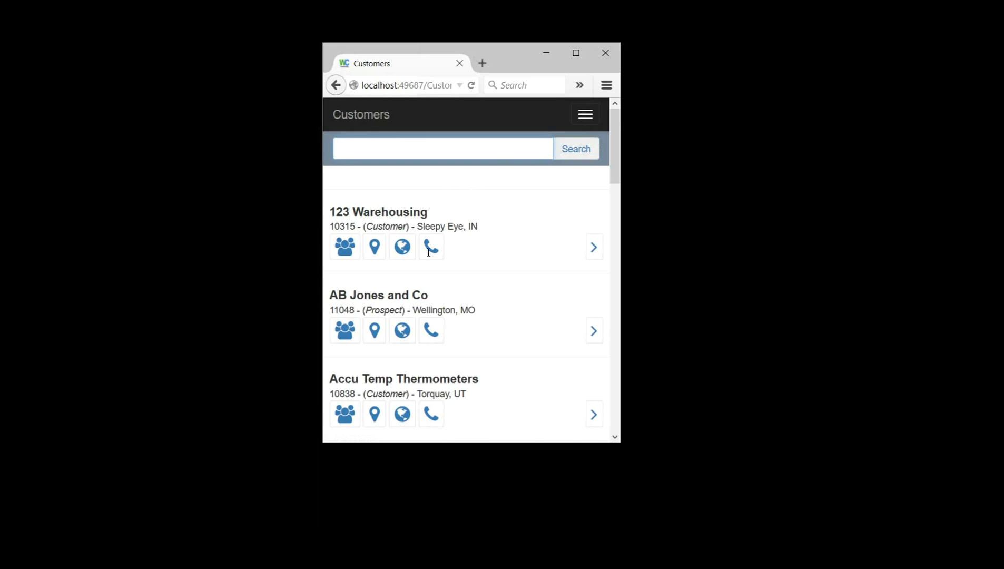
scroll(436, 236, down, 3)
scroll(444, 245, up, 3)
click(374, 245)
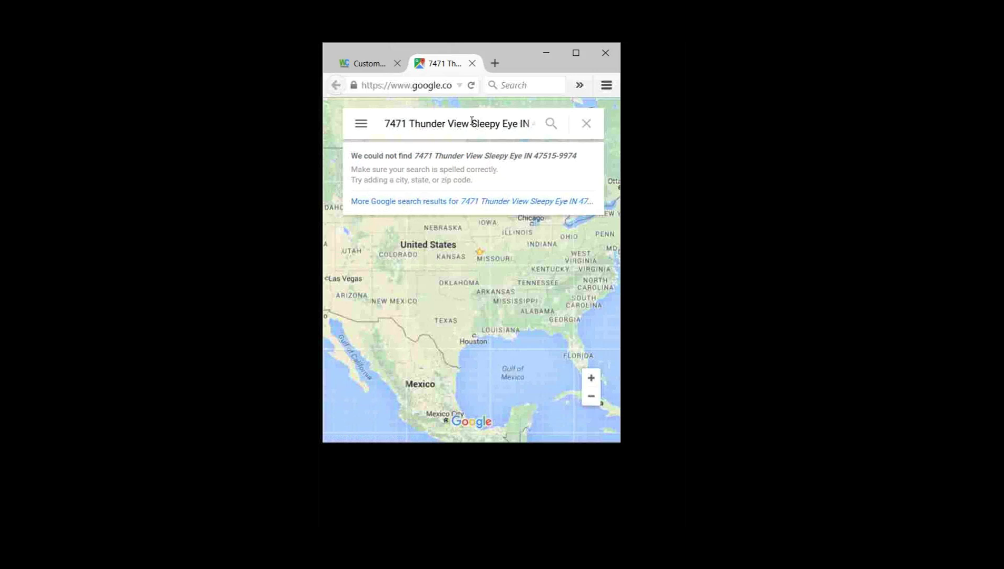
key(ctrl+w)
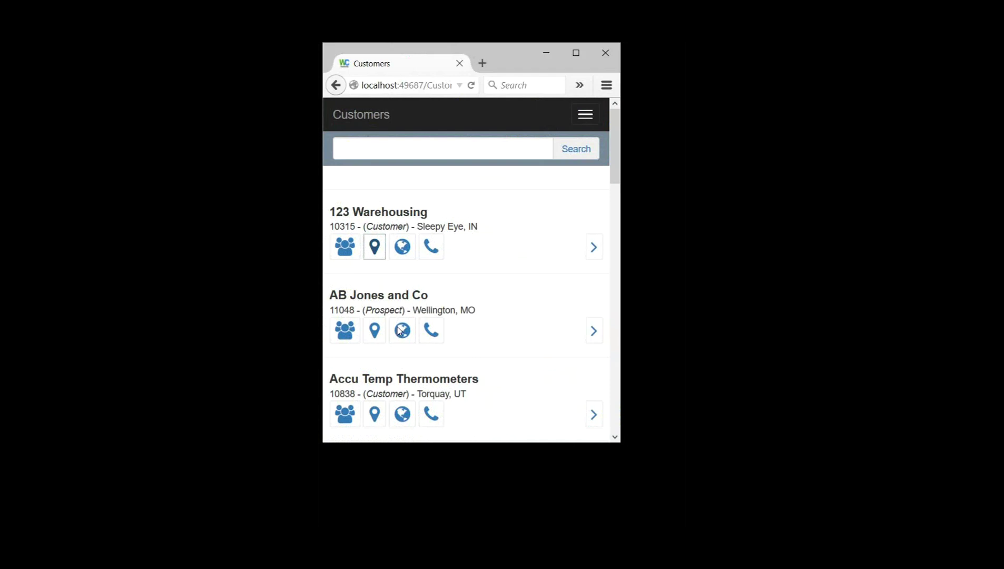
Step: Open 123 Warehousing's contacts and browse departments like Purchasing, Engineering and VP
key(Tab)
key(Tab)
key(Return)
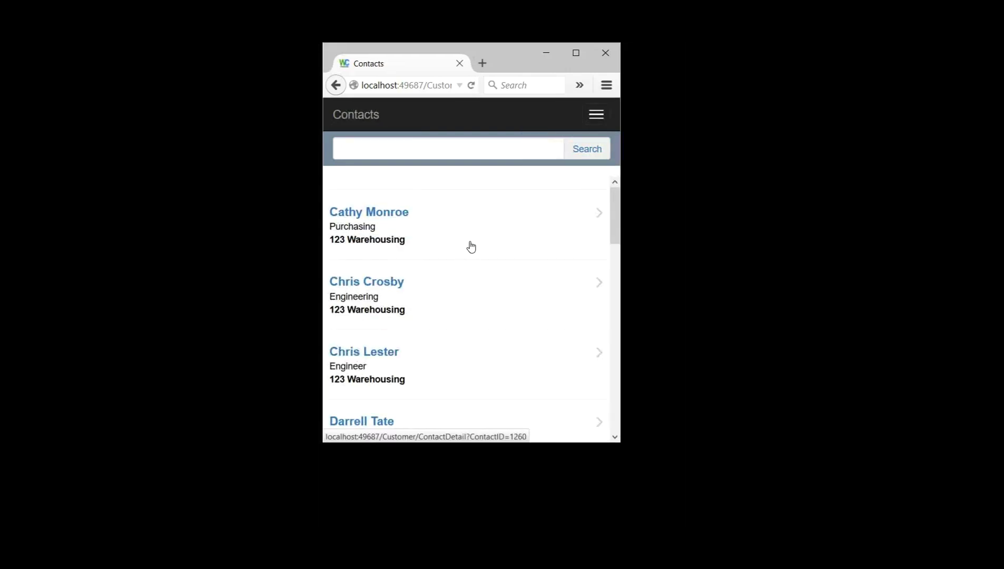
scroll(470, 248, down, 3)
scroll(487, 280, down, 5)
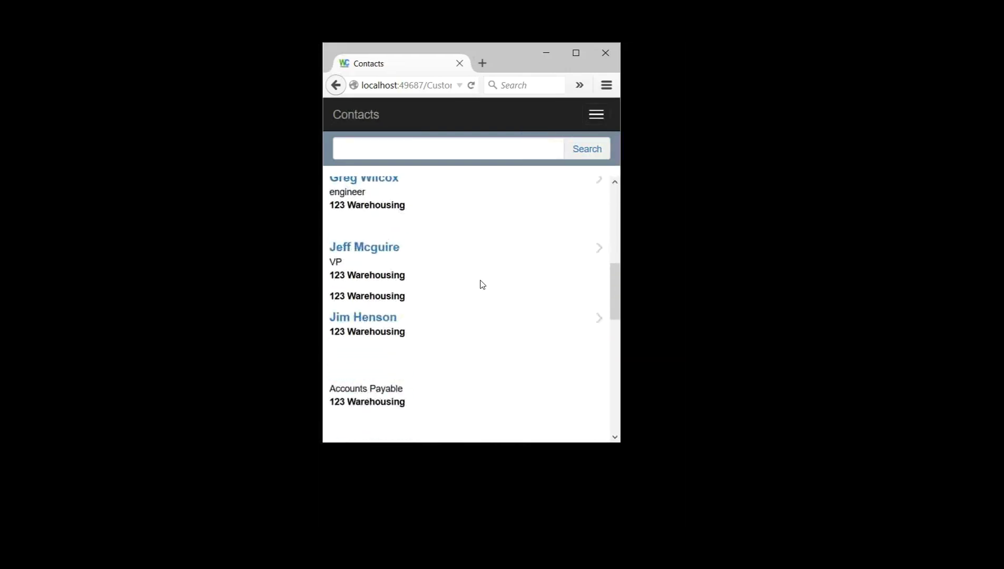
scroll(468, 291, up, 5)
scroll(466, 293, up, 3)
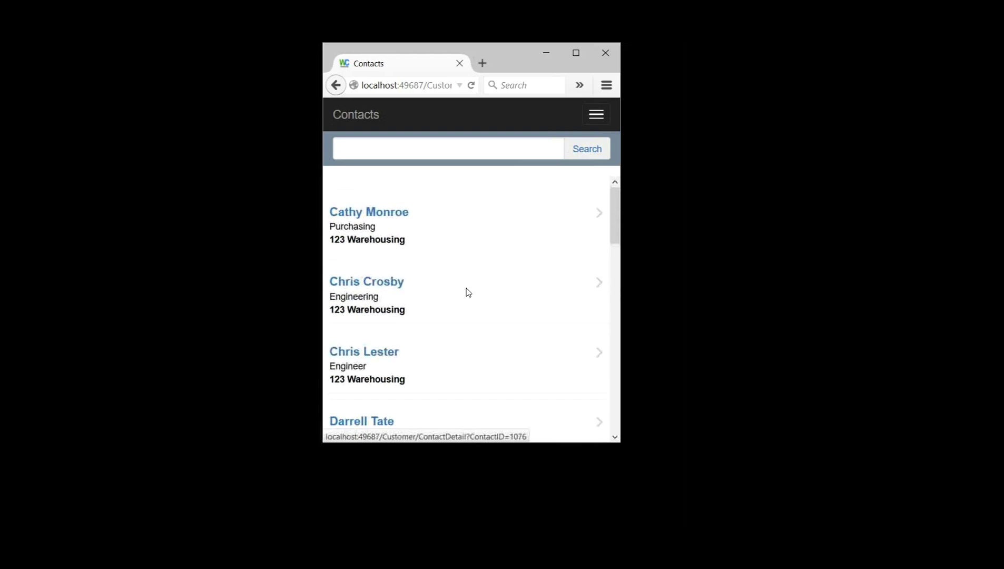
Step: Open the first (Purchasing) contact's details and launch Google Maps for their work address
click(538, 262)
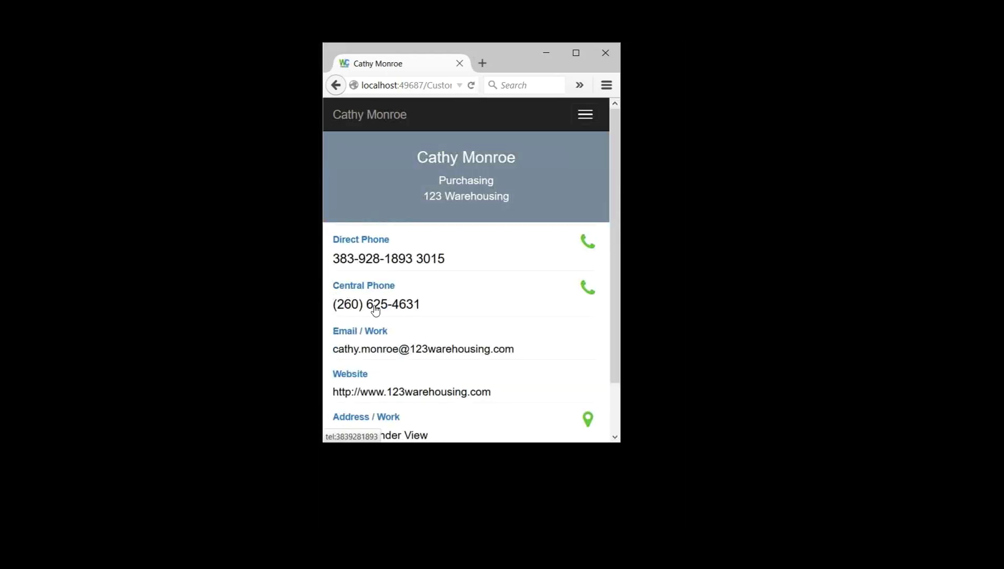
scroll(426, 310, down, 2)
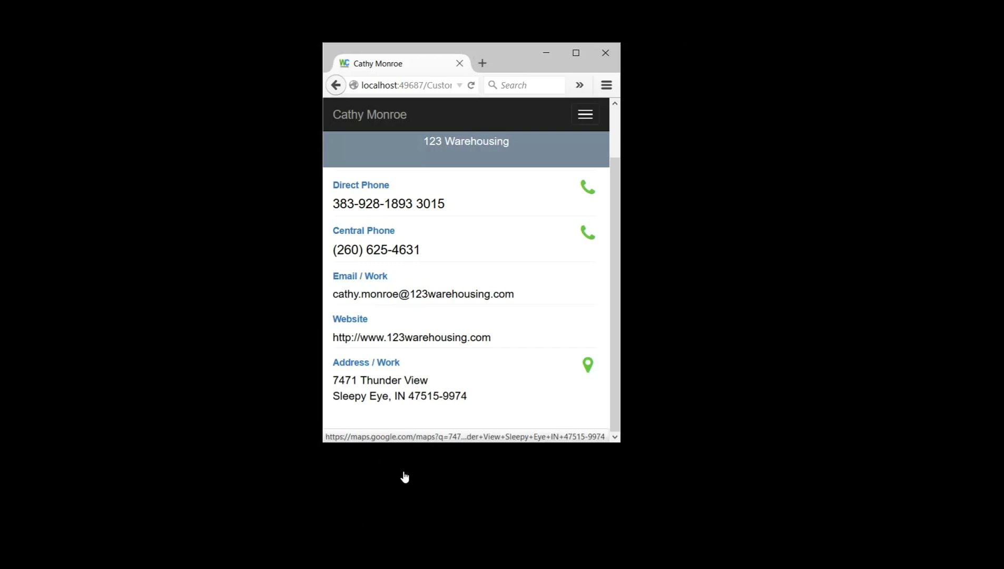
click(412, 451)
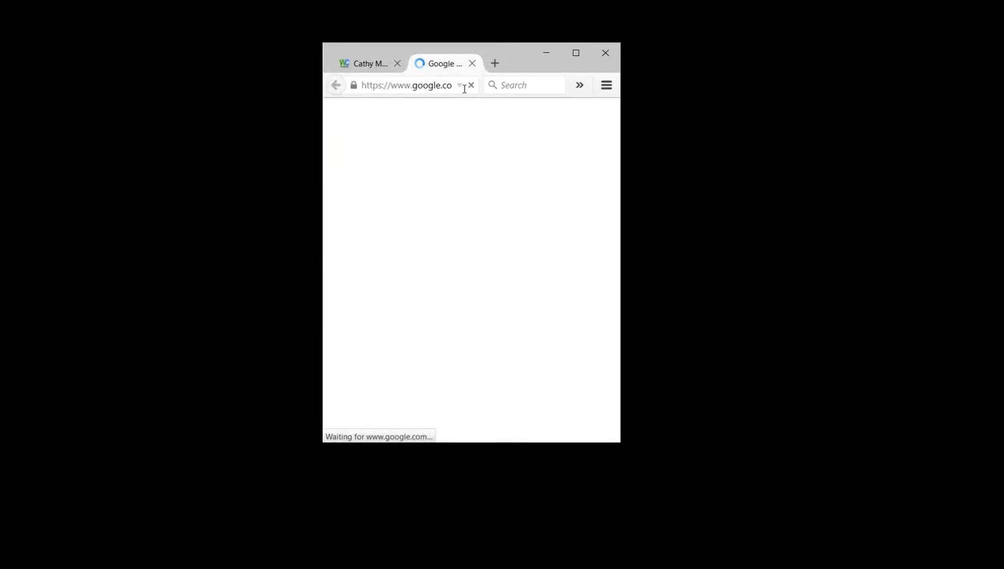
Step: Close the Google Maps tab and go back from the contact's detail page
click(472, 63)
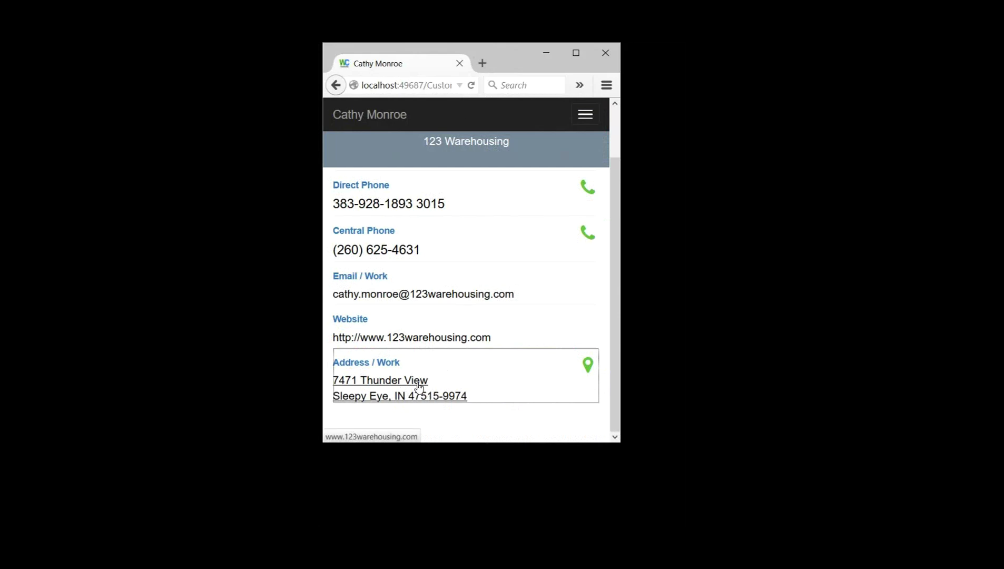
click(337, 87)
Step: Return to the Customers list and open 123 Warehousing's customer record
click(338, 90)
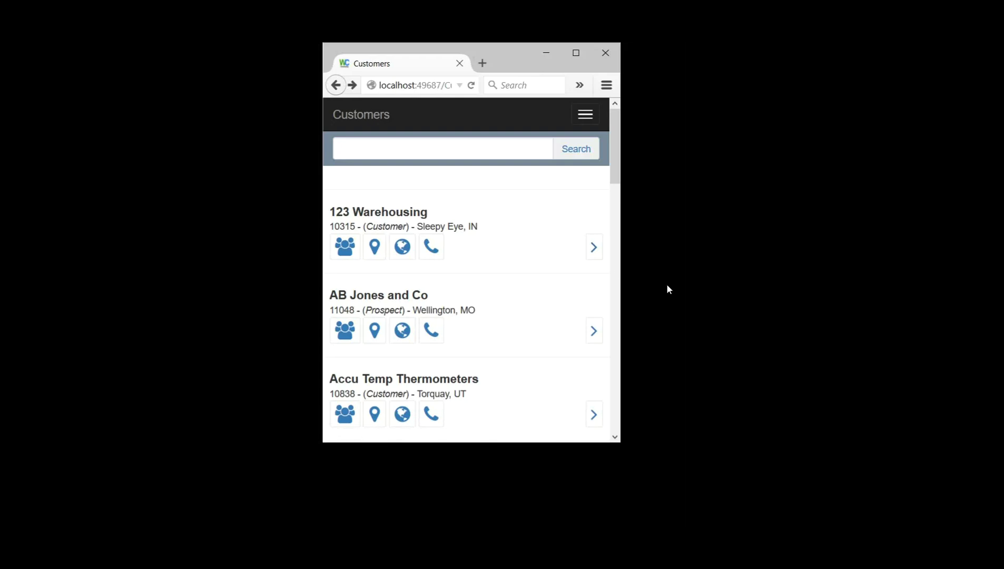
click(654, 291)
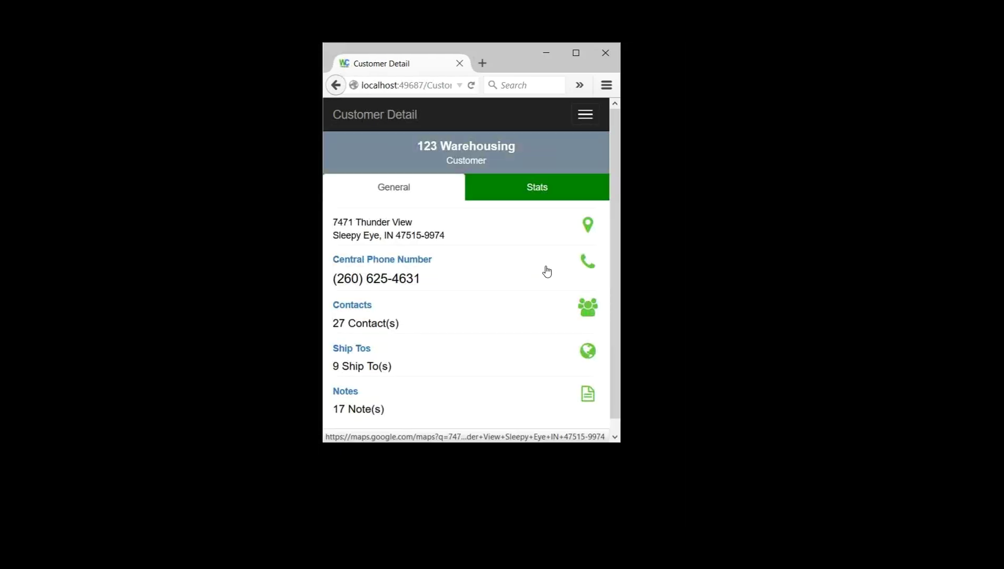
Step: Scroll 123 Warehousing's General tab: address, central phone, 27 contacts, 9 ship-tos, 17 notes
scroll(546, 272, down, 1)
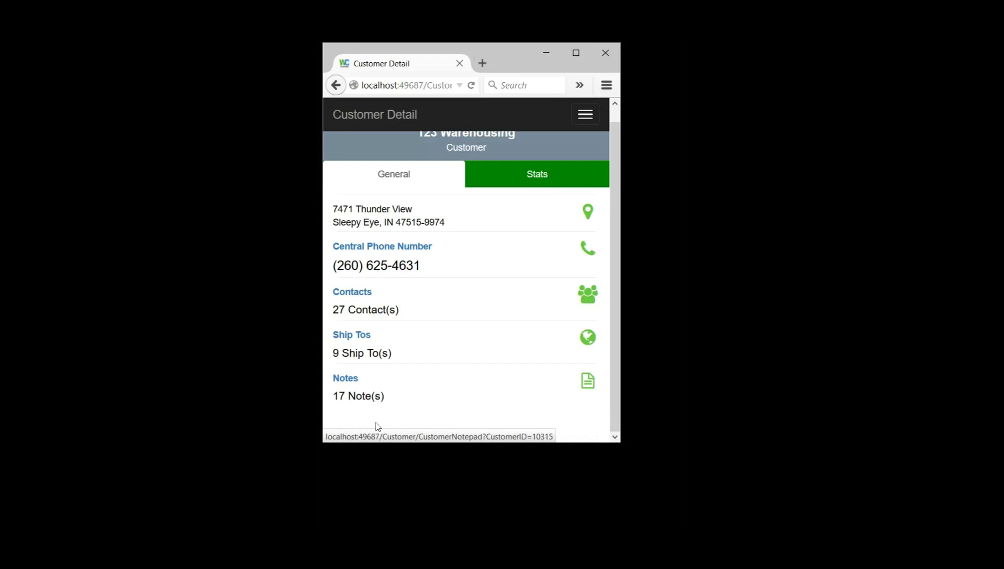
click(384, 405)
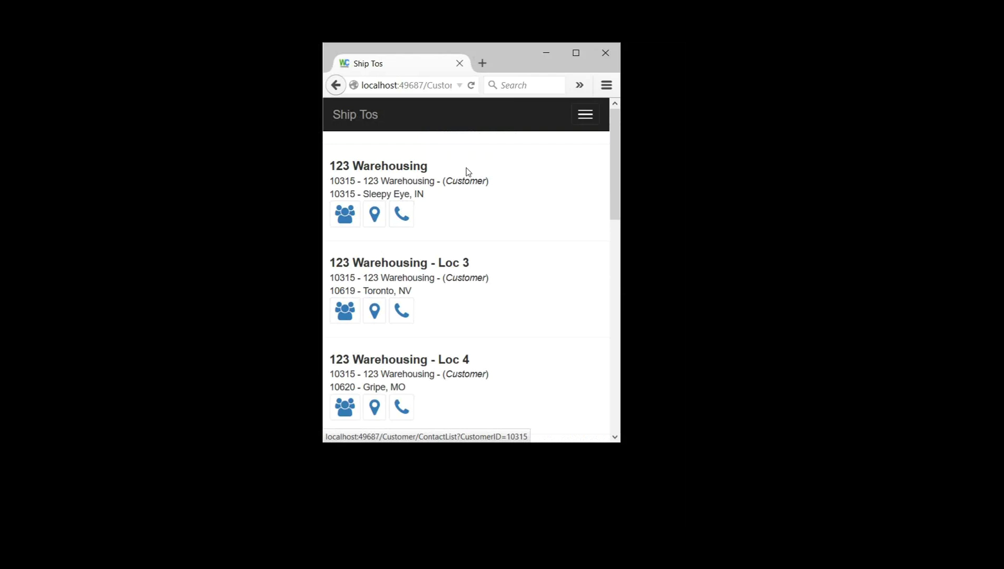
scroll(568, 284, down, 5)
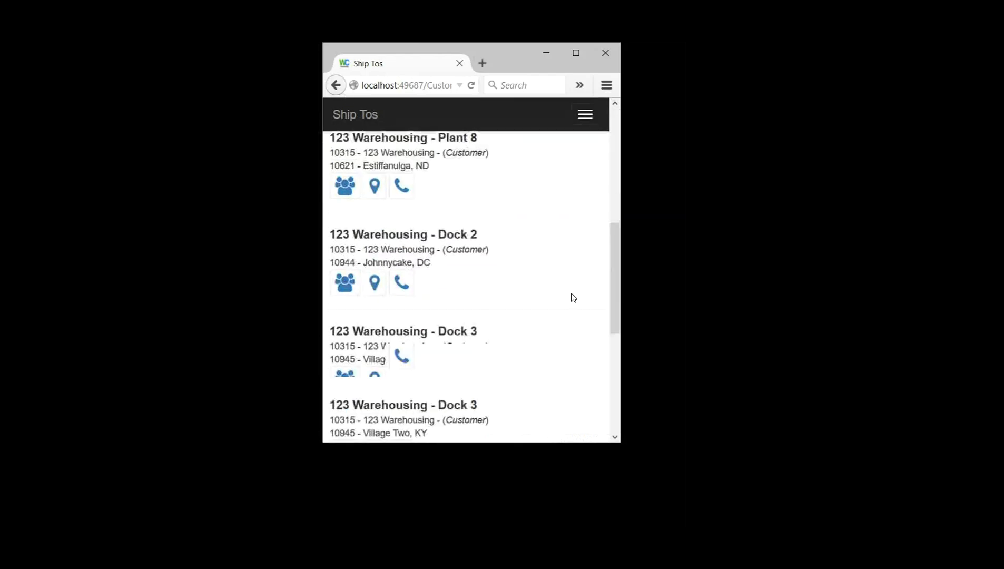
scroll(566, 296, up, 6)
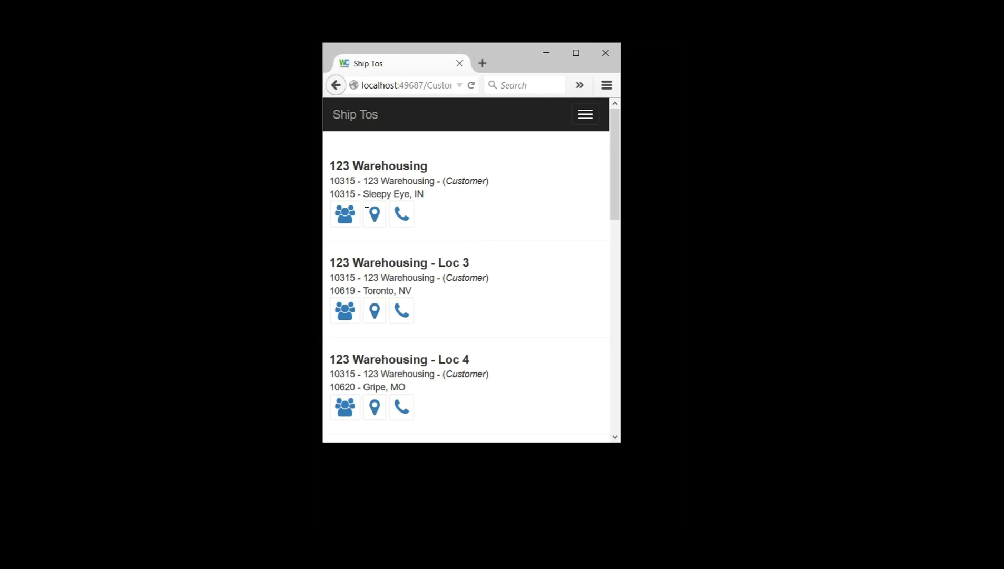
click(341, 98)
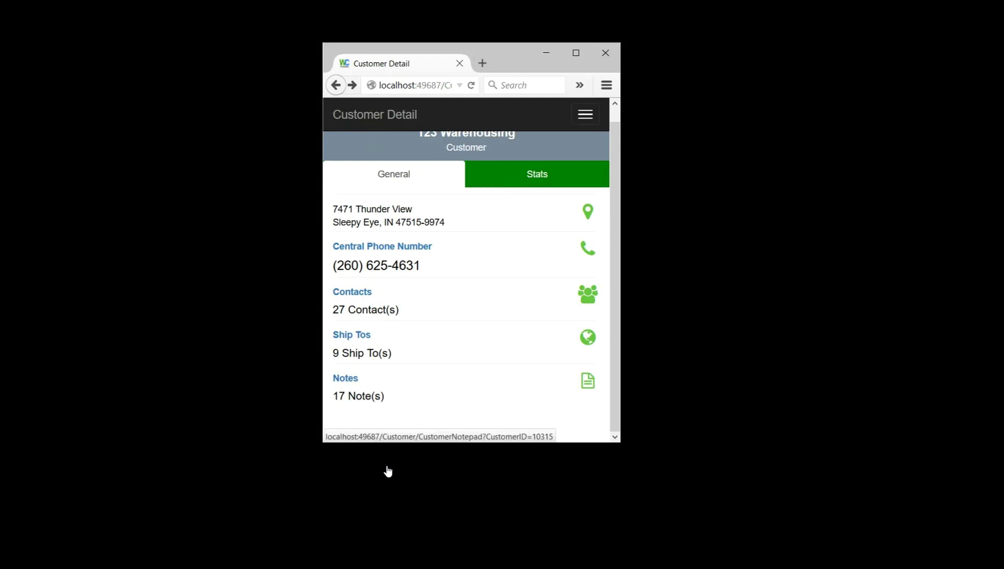
click(387, 470)
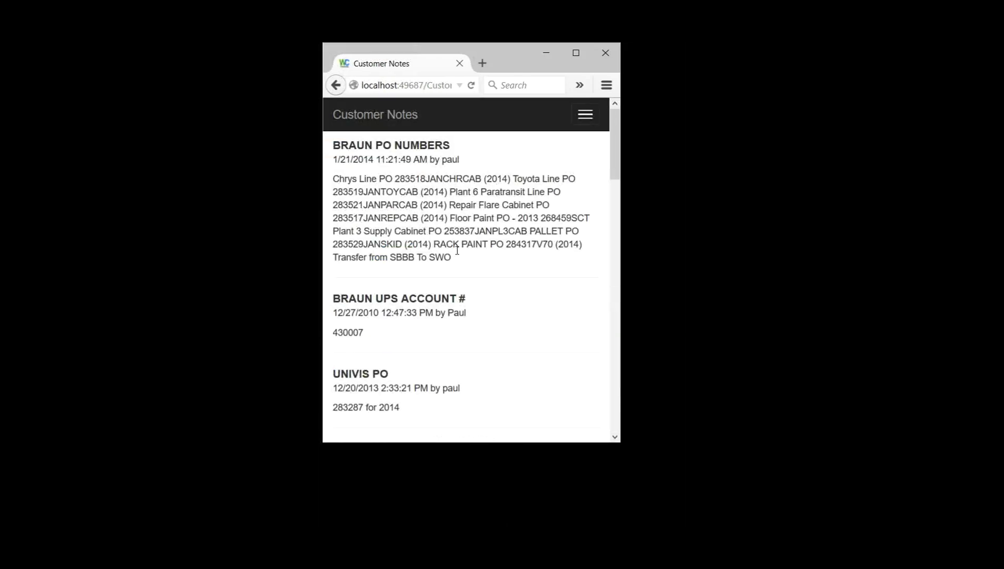
scroll(456, 256, down, 5)
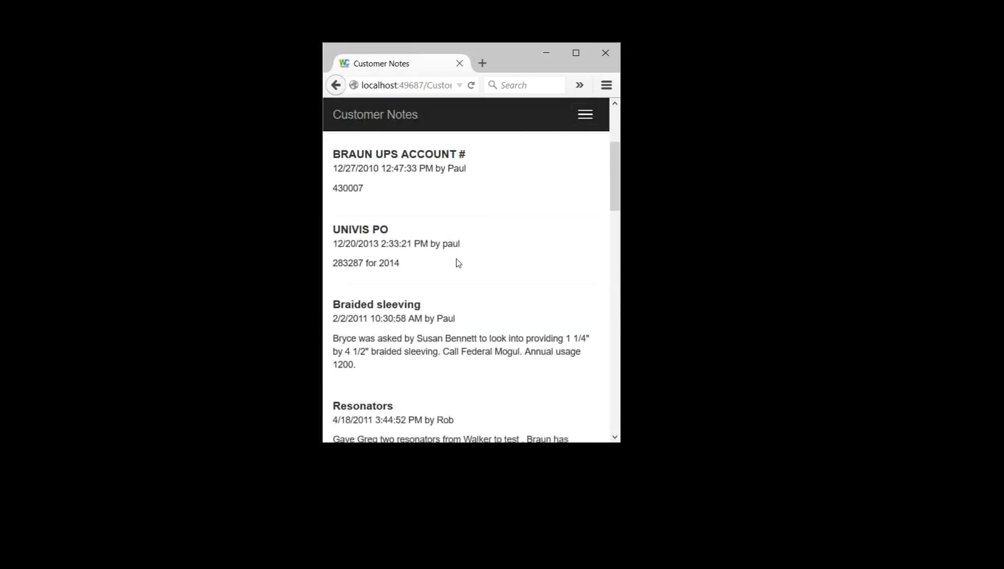
scroll(398, 300, up, 5)
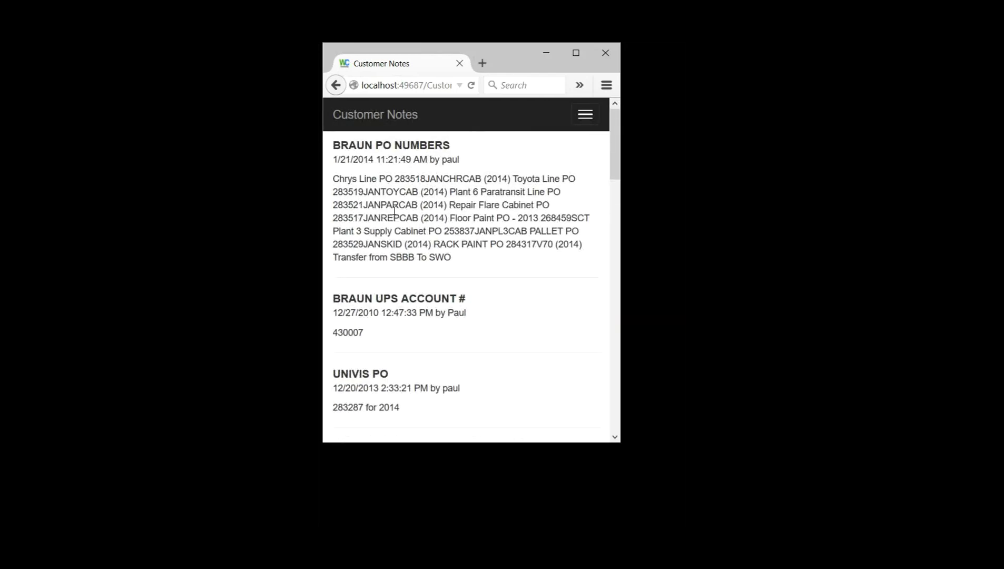
scroll(411, 237, down, 10)
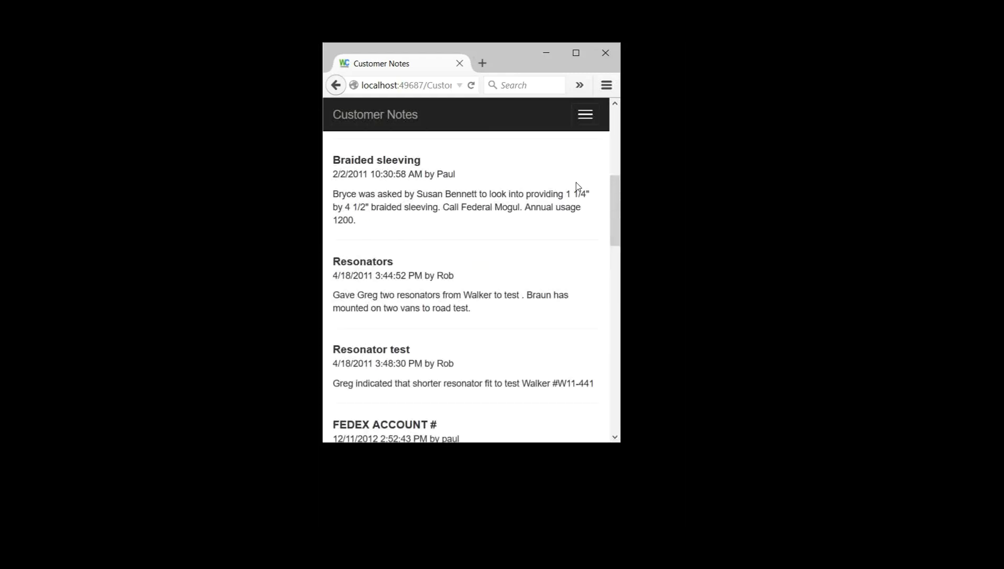
scroll(498, 340, down, 15)
scroll(499, 340, up, 20)
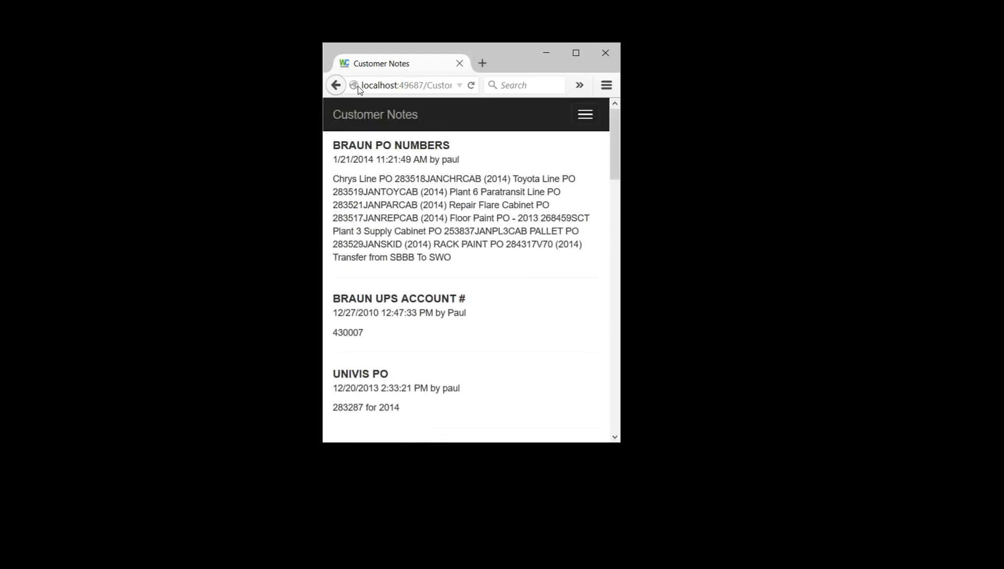
click(337, 86)
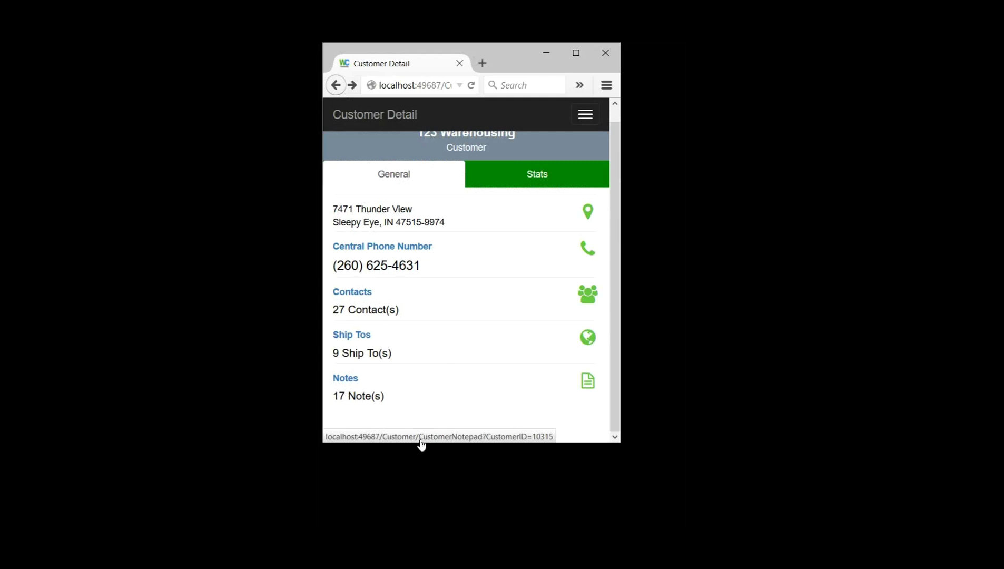
Step: Show 123 Warehousing's Stats, then open its Customer Aging chart ($393,375 at 0-30 days)
click(551, 187)
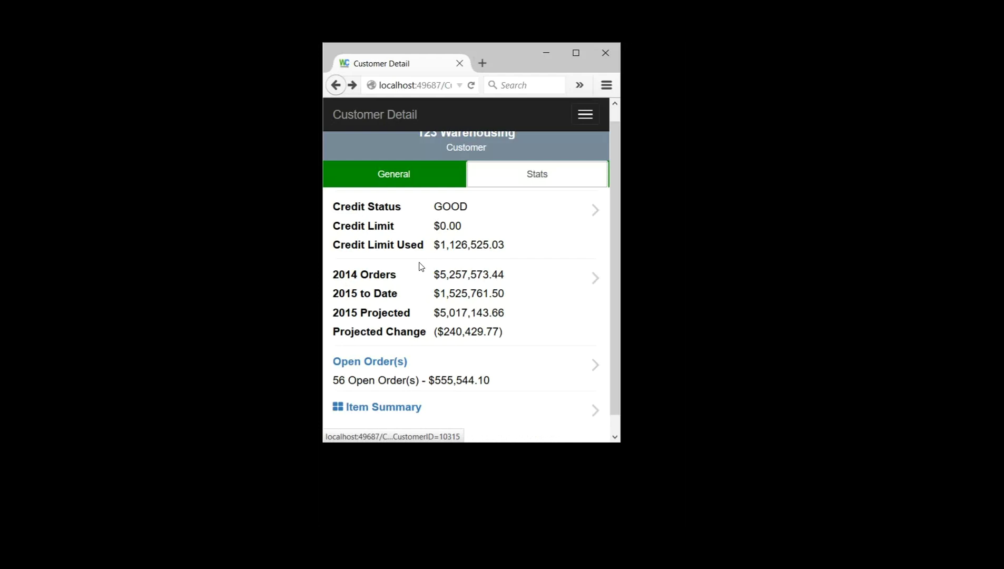
scroll(461, 284, down, 1)
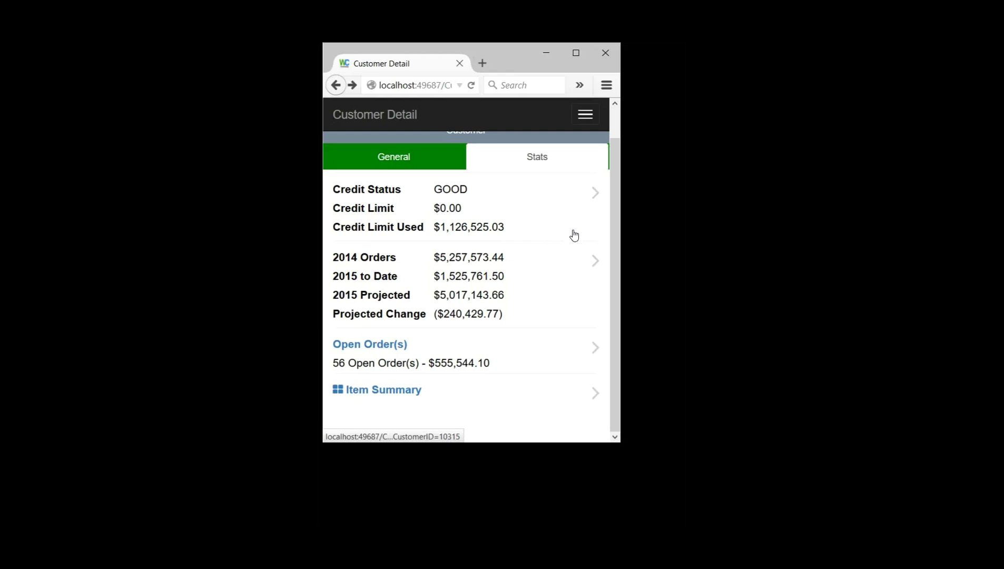
click(574, 236)
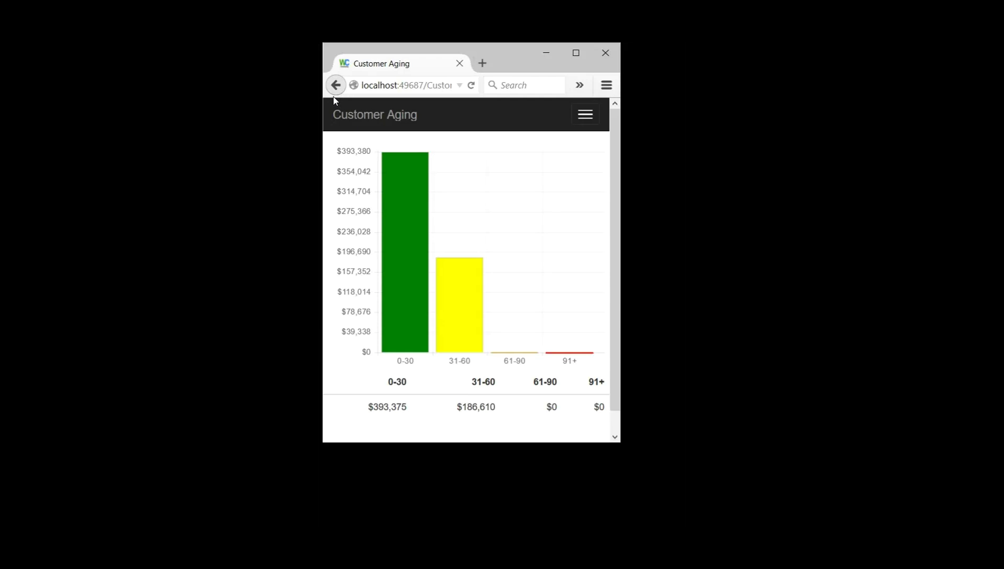
Step: Return to the Stats tab, review the 2014 Orders Monthly Totals chart, then go back
click(335, 90)
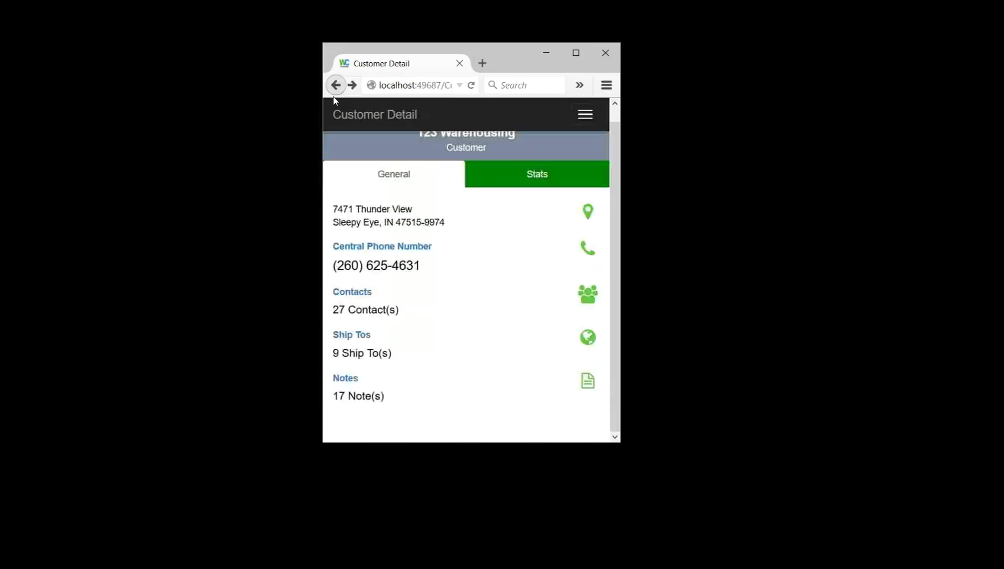
drag(585, 209, 557, 201)
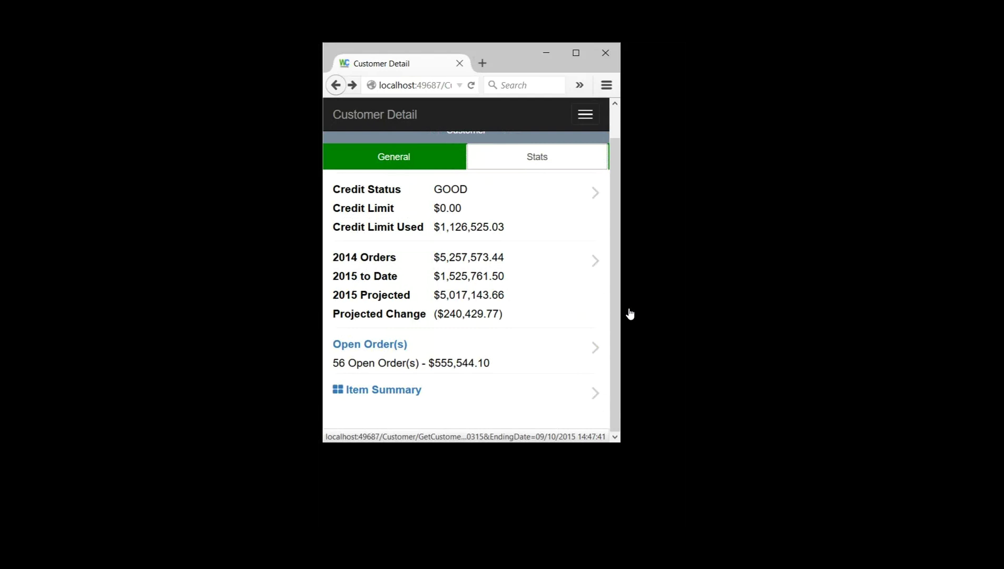
key(Return)
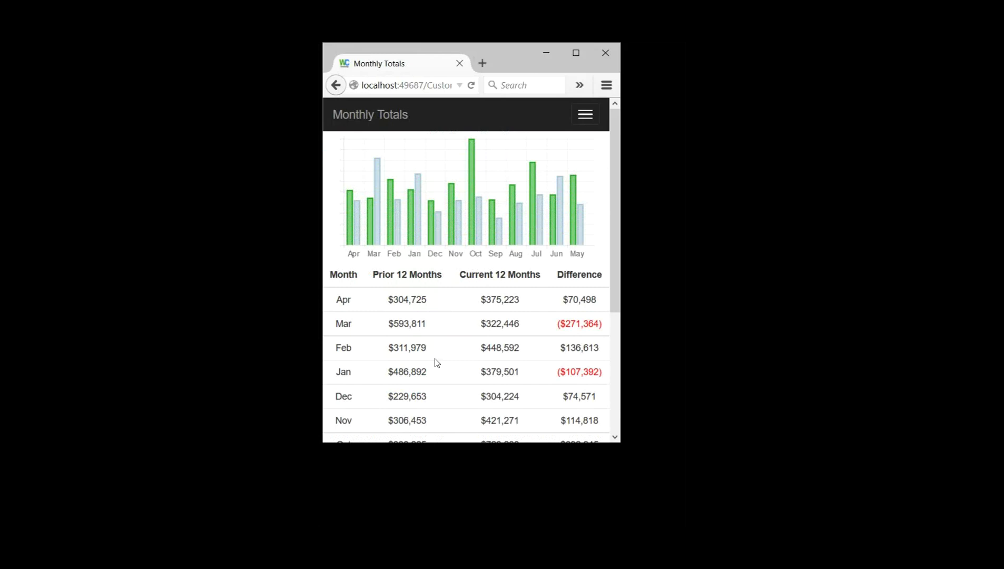
scroll(436, 362, down, 3)
scroll(437, 362, down, 3)
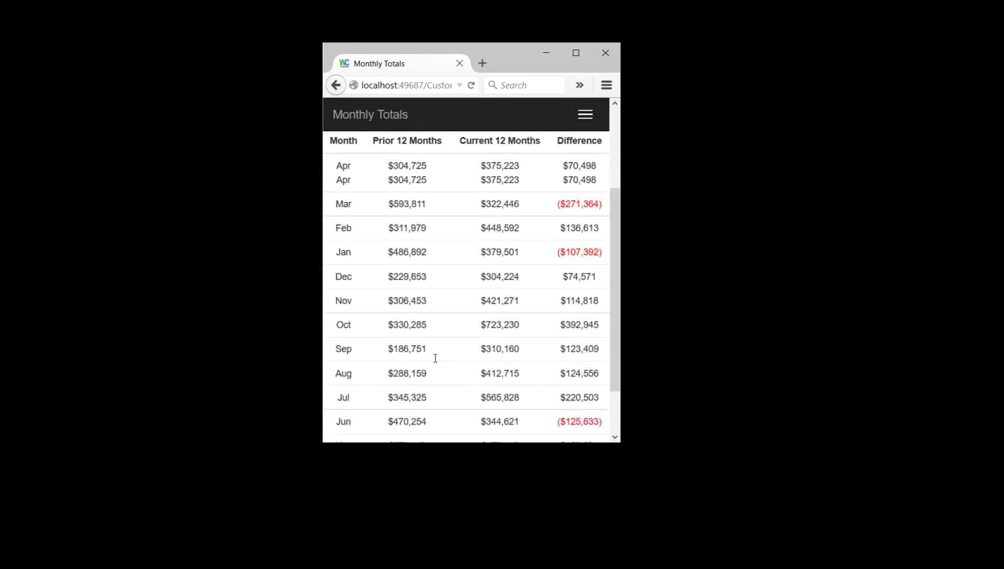
scroll(435, 361, down, 1)
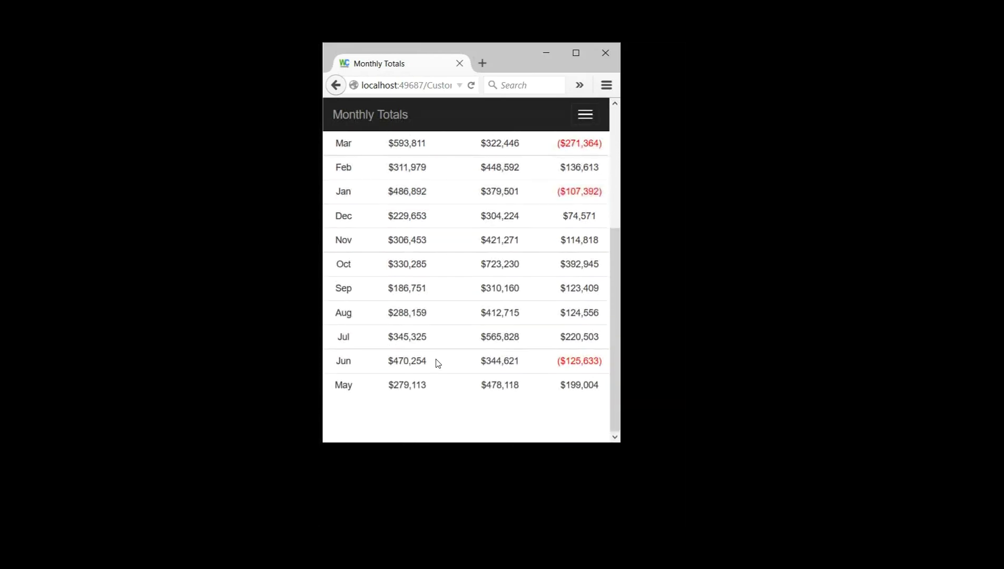
scroll(438, 369, up, 8)
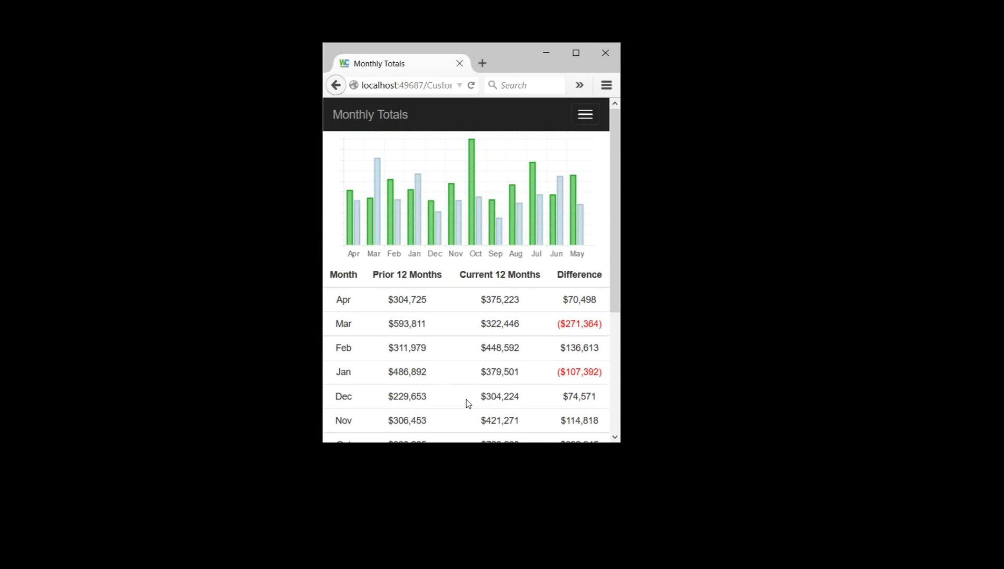
scroll(466, 398, down, 5)
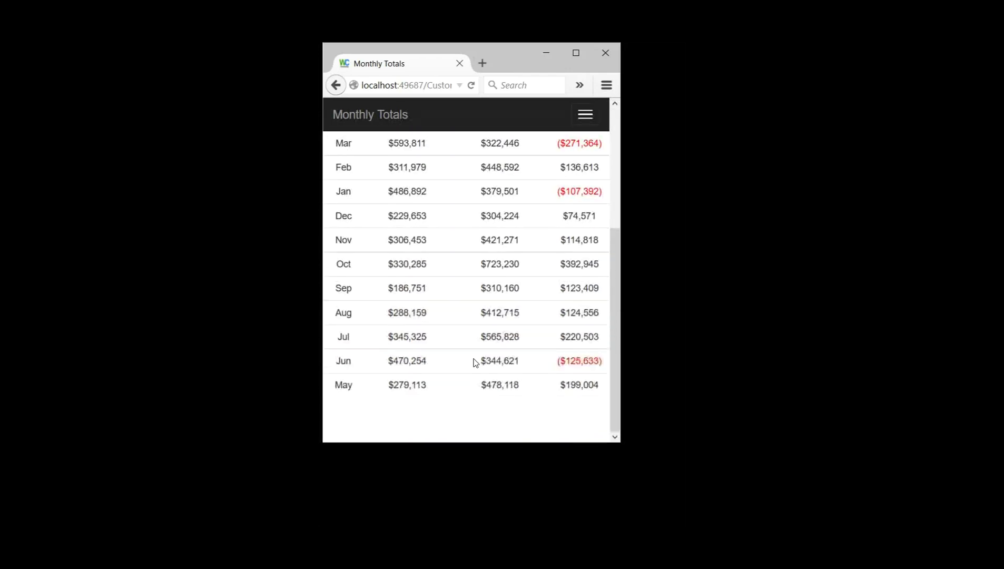
scroll(473, 361, up, 5)
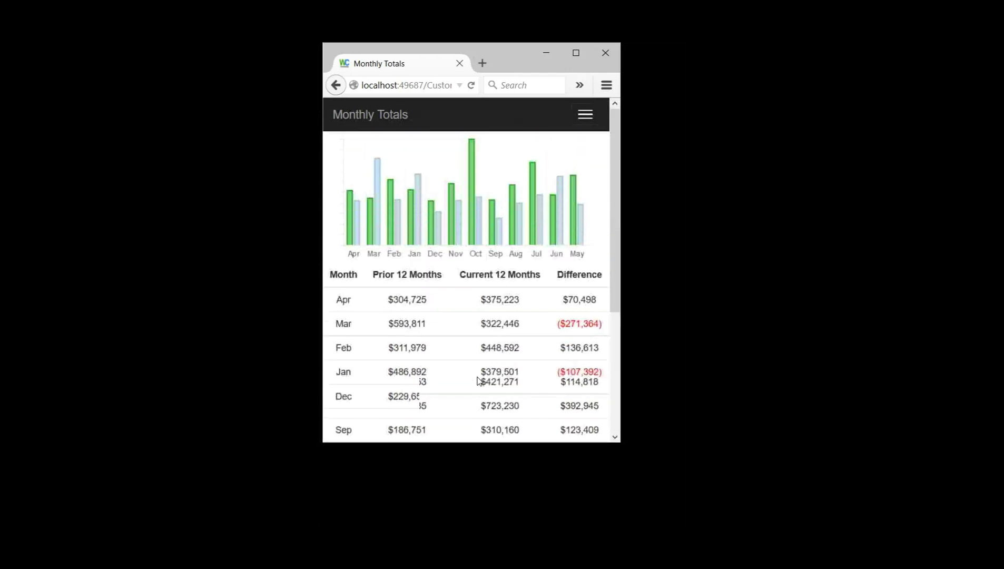
click(336, 85)
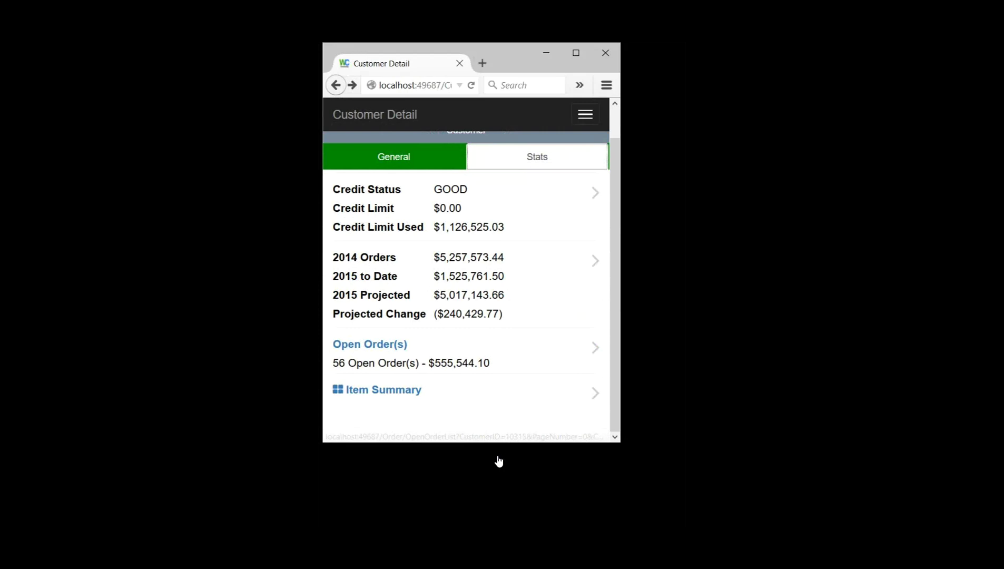
Step: Open the customer's Item Summary by total sales and check item CC-1LB ($148,189.50)
key(Tab)
key(Return)
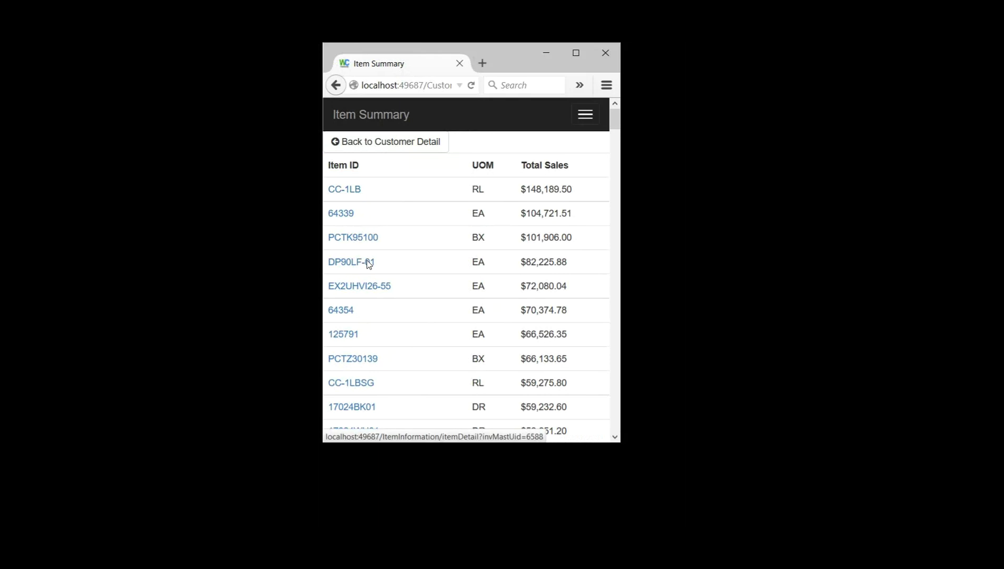
scroll(442, 332, down, 2)
scroll(446, 345, up, 2)
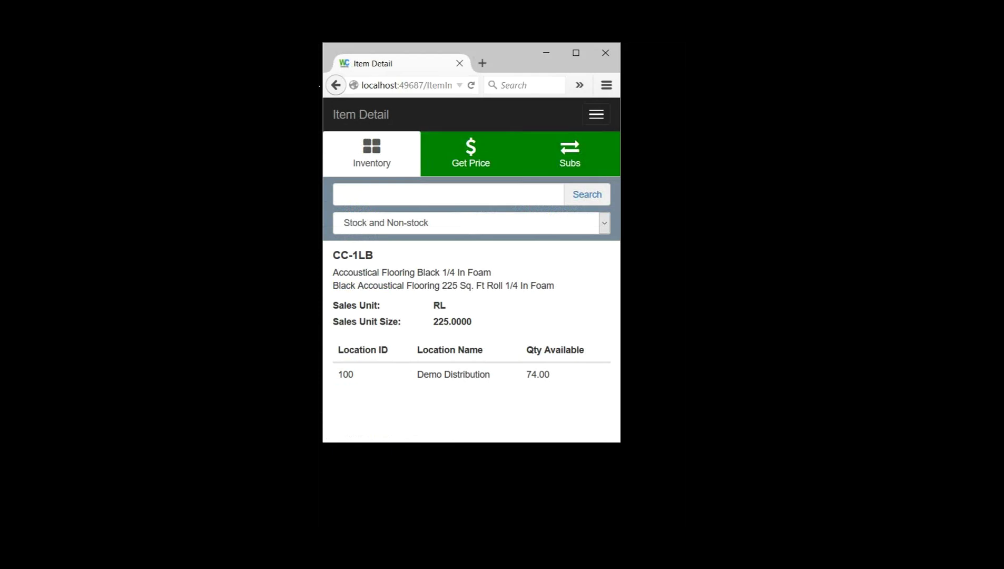
click(337, 93)
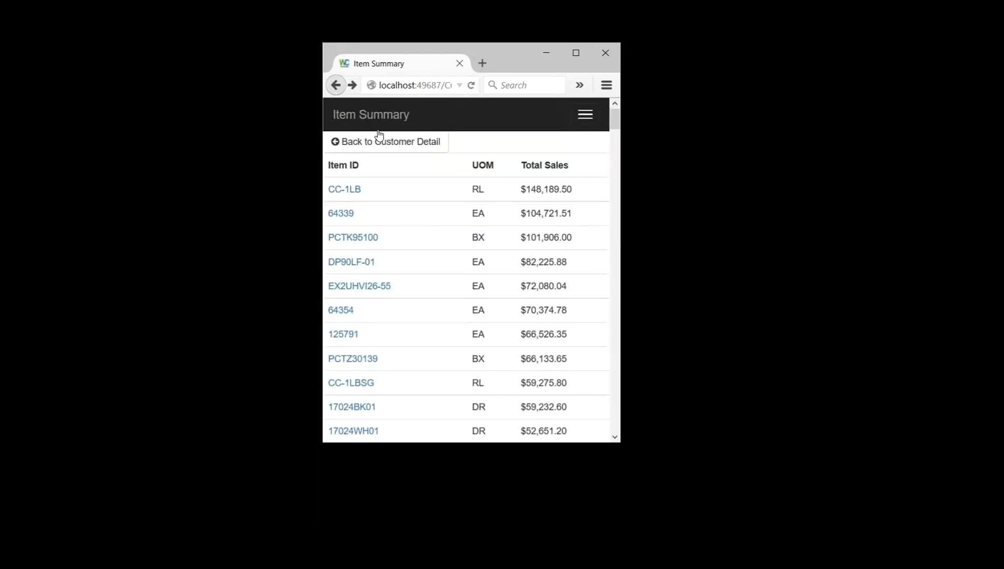
Step: Leave the Item Summary for 123 Warehousing's Customer Detail page and scroll it
click(390, 149)
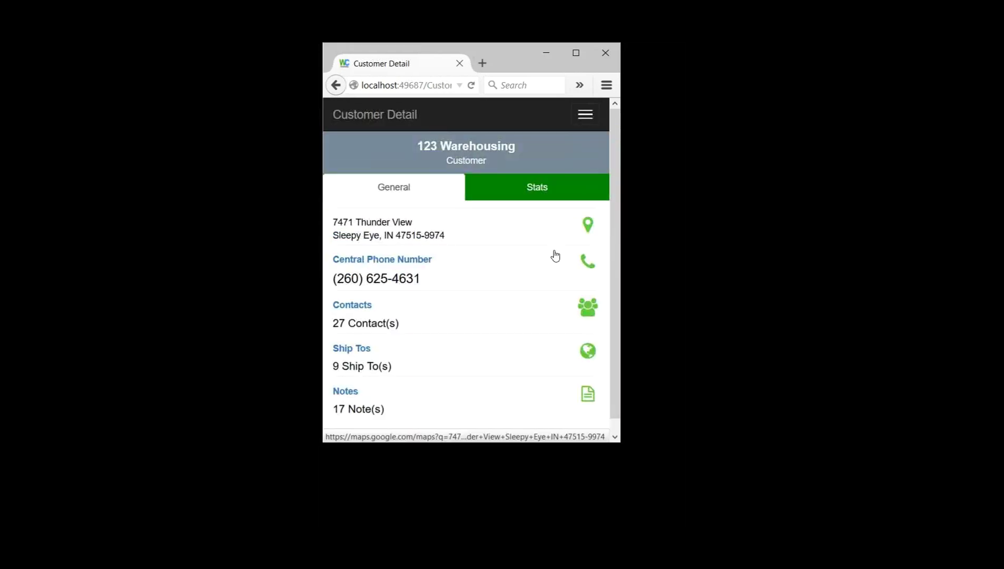
scroll(479, 310, down, 1)
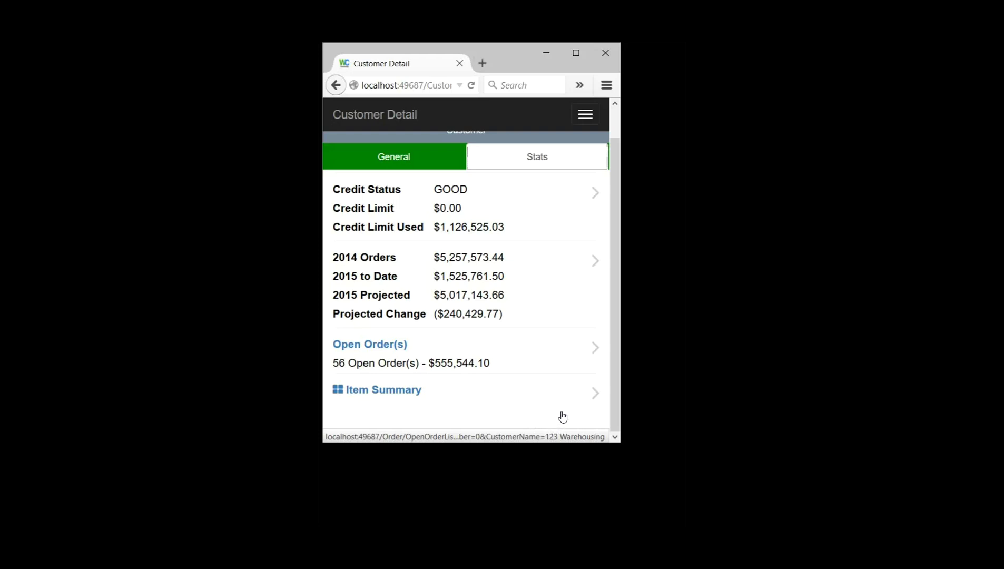
Step: Open 123 Warehousing's Open Orders list, starting with order 1029181 for $613.40
click(562, 417)
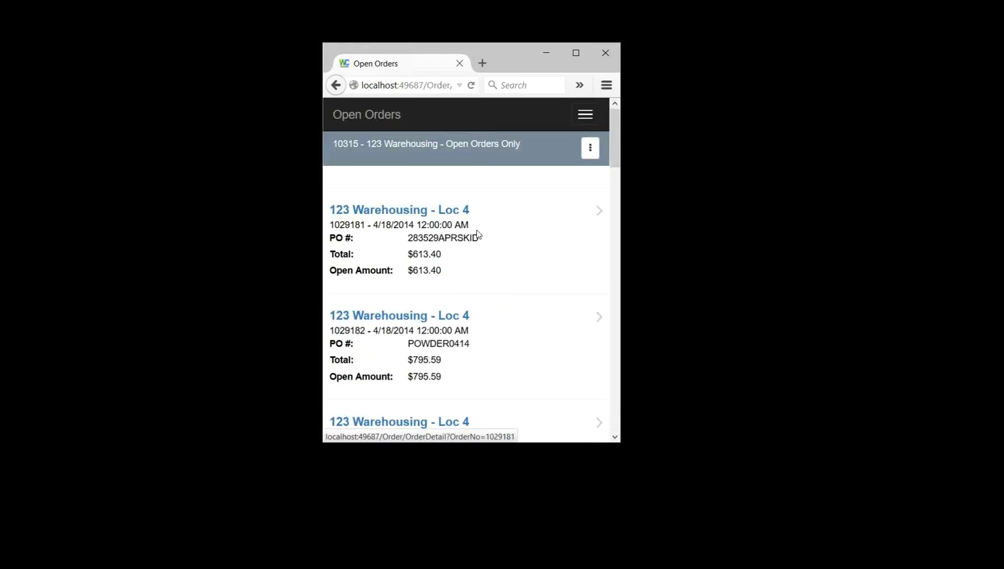
scroll(478, 237, down, 10)
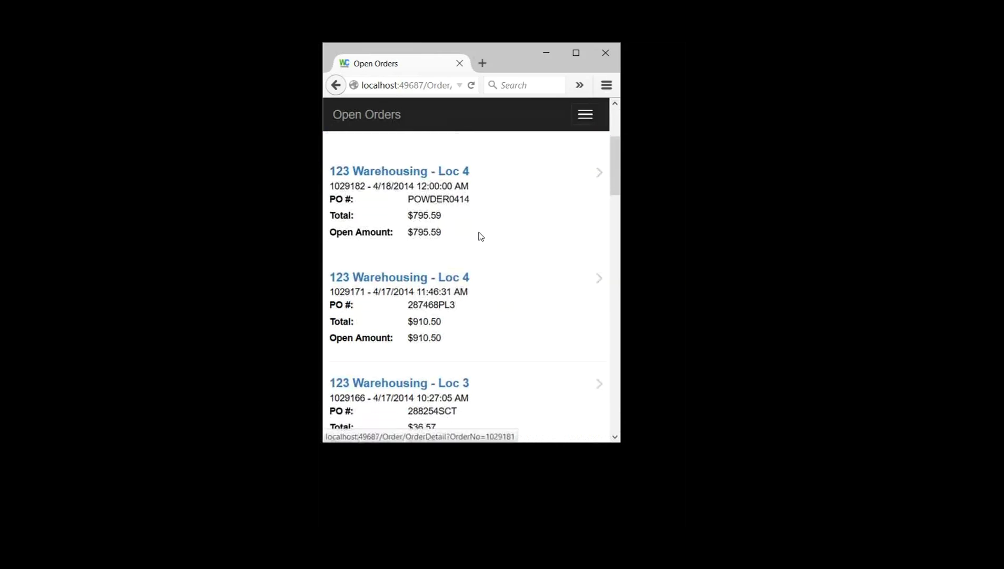
scroll(468, 253, up, 10)
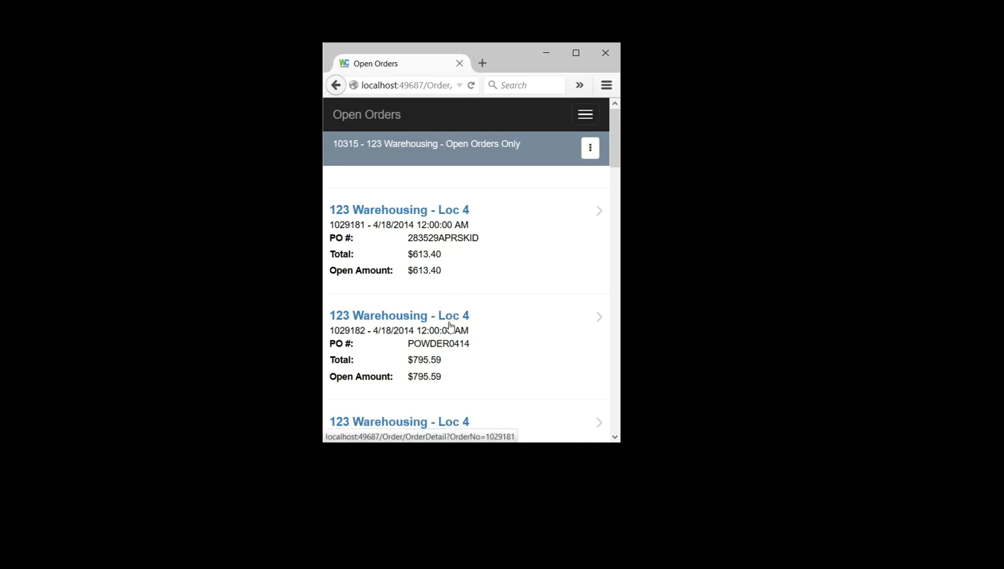
Step: Show the Order # / Cust PO # search fields and browse the three-page order list
key(Return)
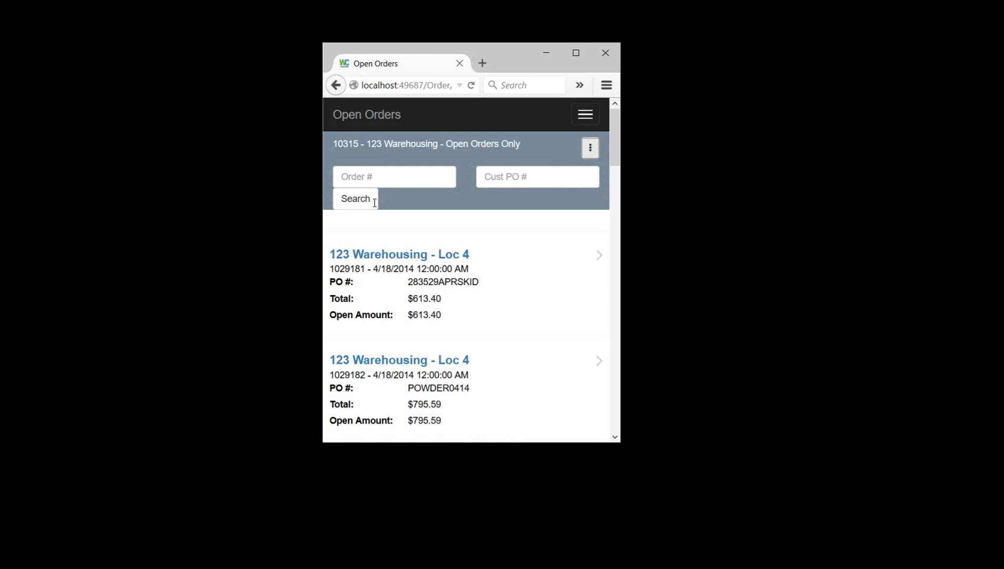
click(538, 211)
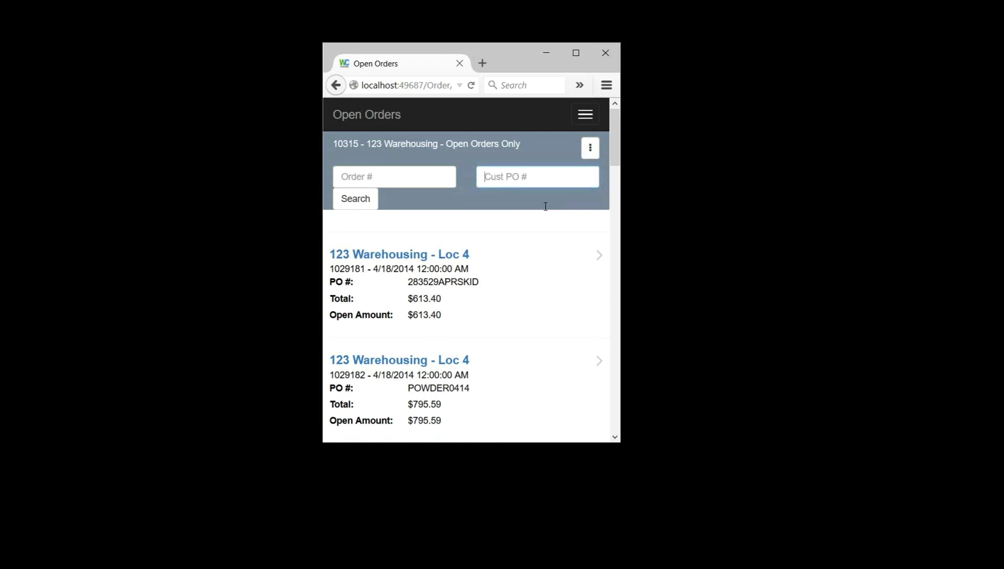
key(shift+Tab)
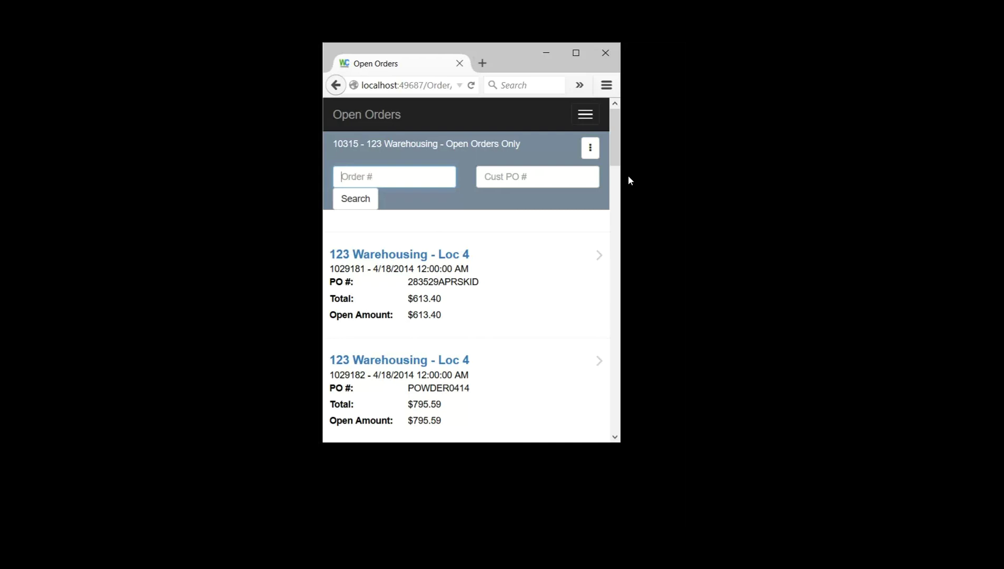
scroll(459, 327, down, 3)
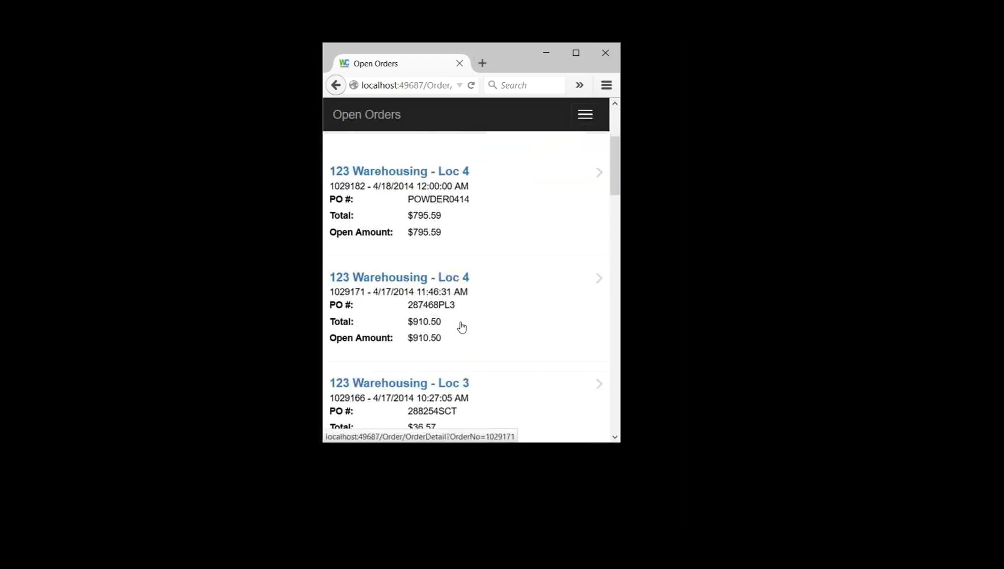
scroll(482, 332, up, 3)
scroll(493, 311, down, 8)
scroll(435, 357, down, 10)
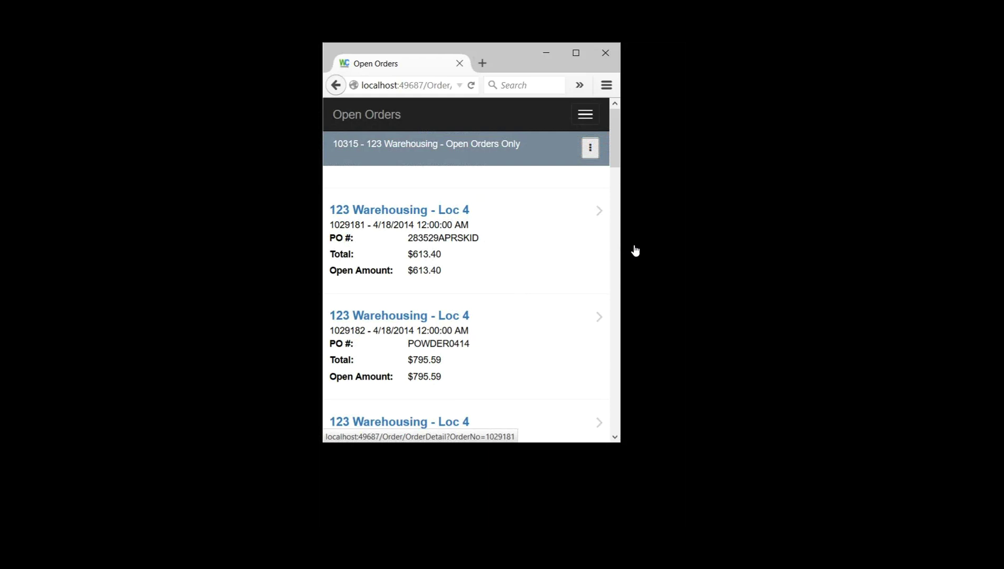
Step: Open order 1029181 and inspect its $613.40 total, taker and Partial packing basis
key(Return)
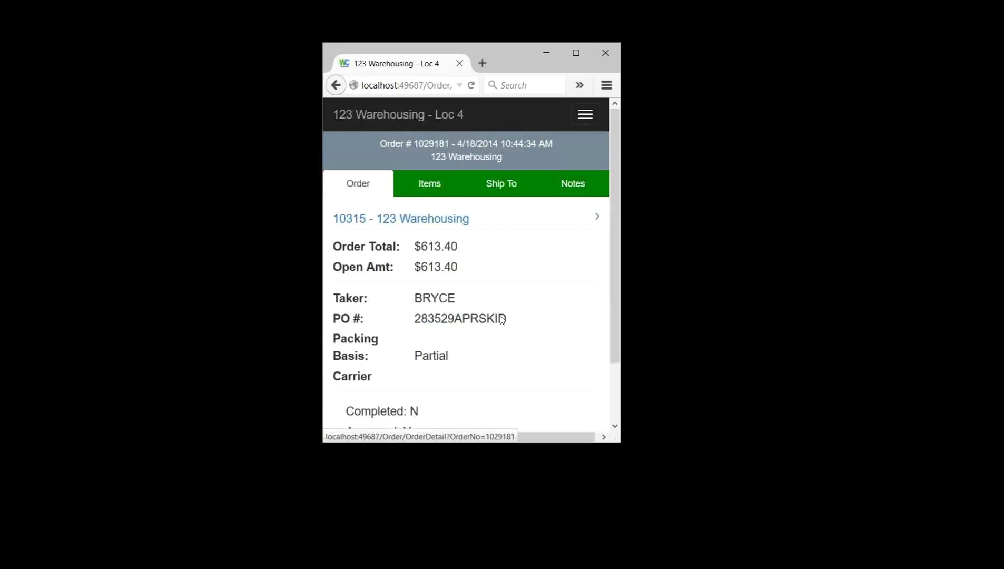
scroll(500, 318, down, 2)
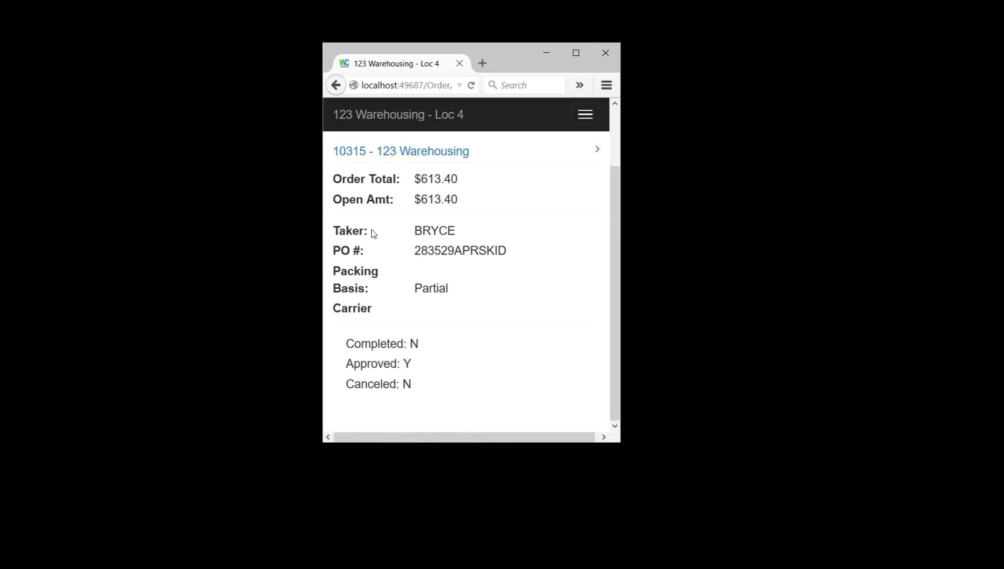
double_click(442, 269)
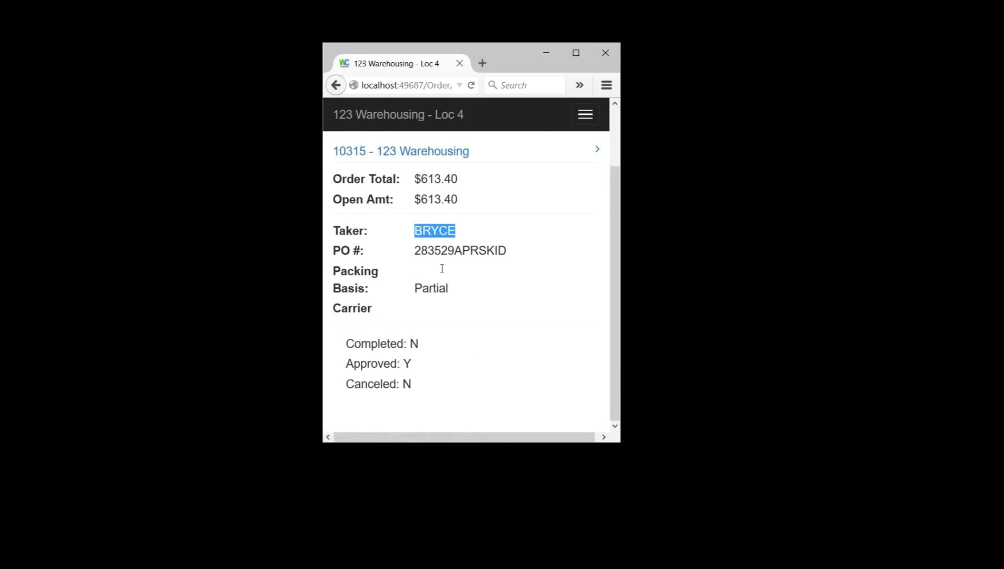
click(462, 294)
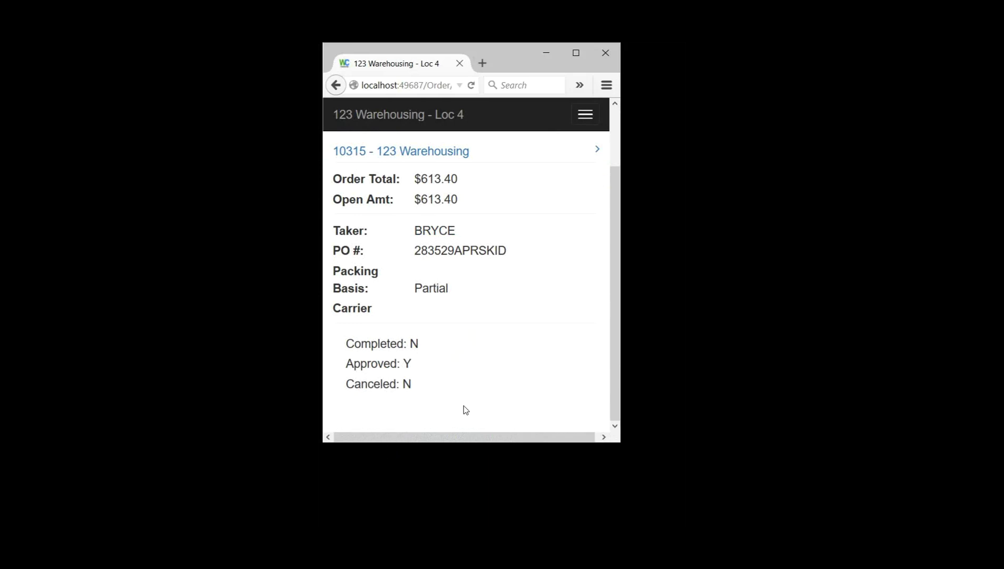
scroll(464, 406, up, 1)
scroll(495, 403, down, 1)
scroll(461, 388, up, 1)
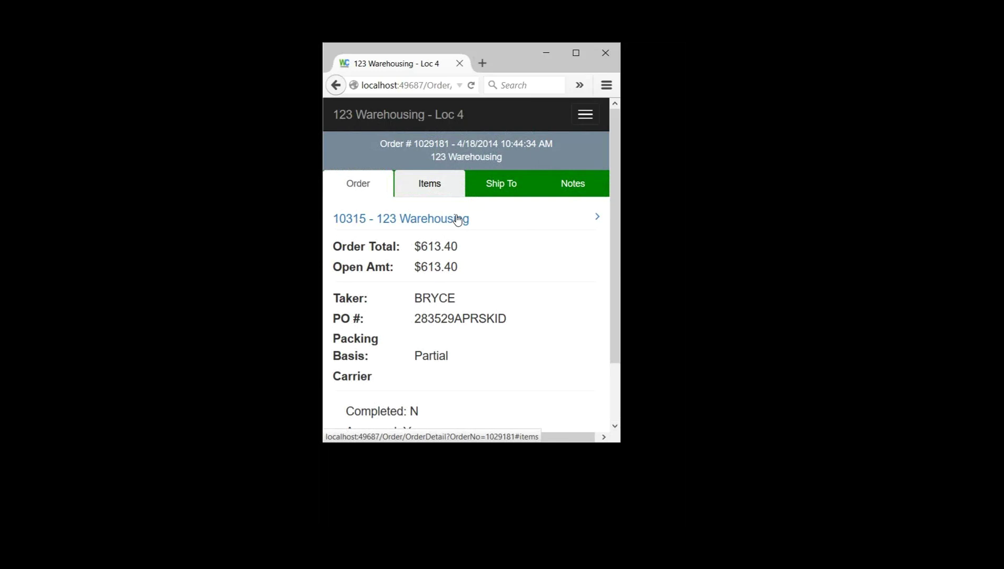
Step: Show order 1029181's items, 32424A at $266.94 and 125791
key(Return)
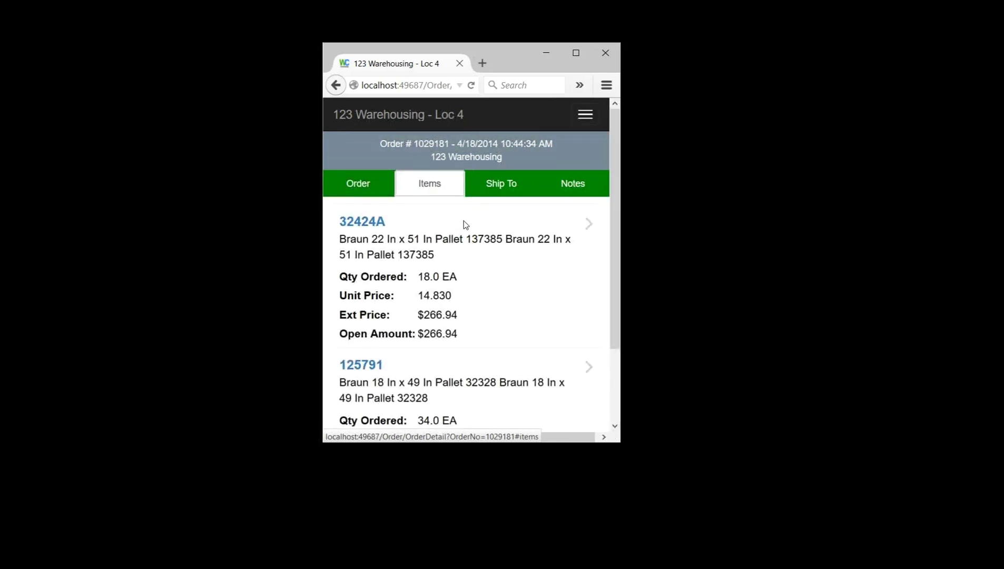
scroll(492, 315, down, 3)
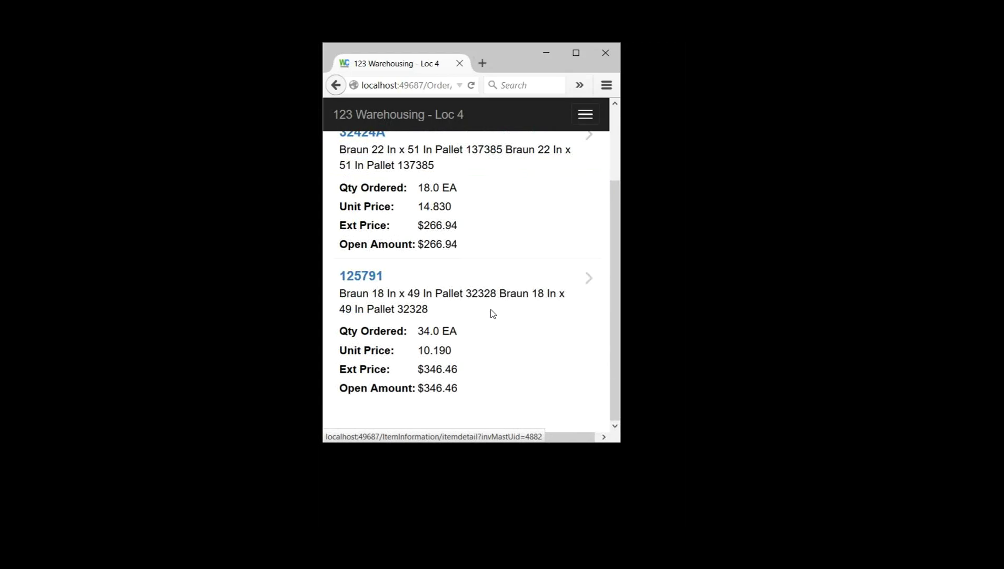
scroll(492, 314, up, 3)
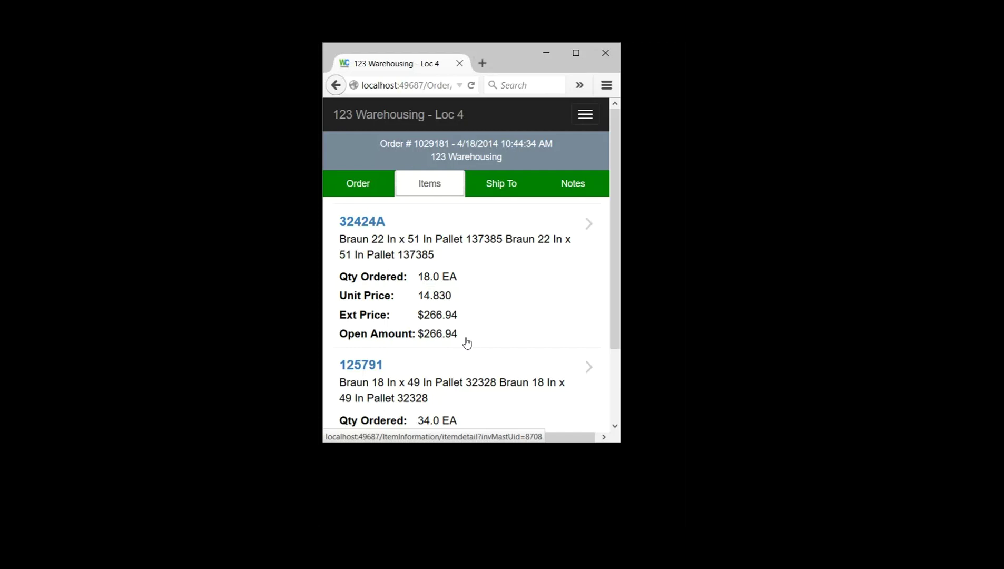
scroll(467, 353, down, 1)
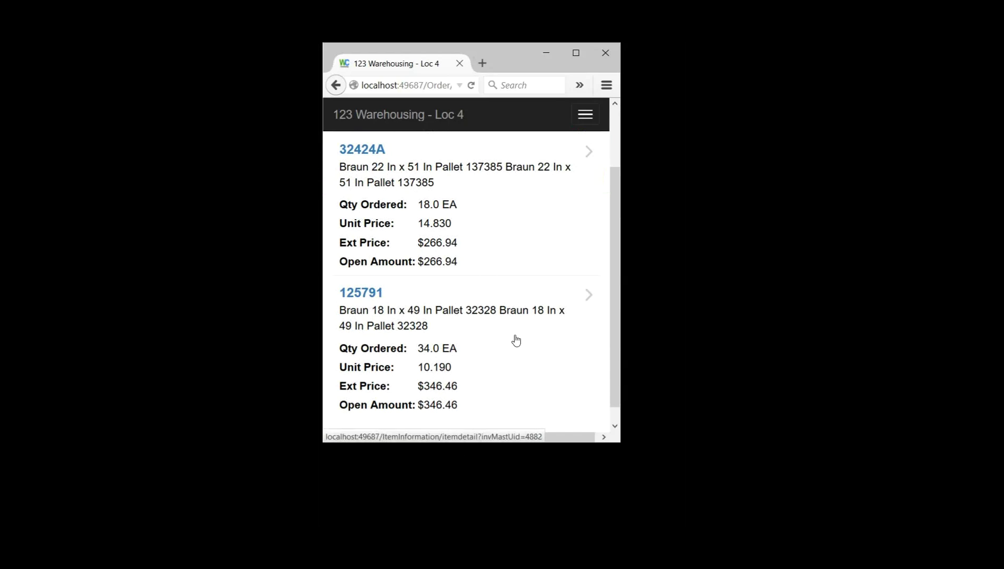
scroll(516, 340, up, 2)
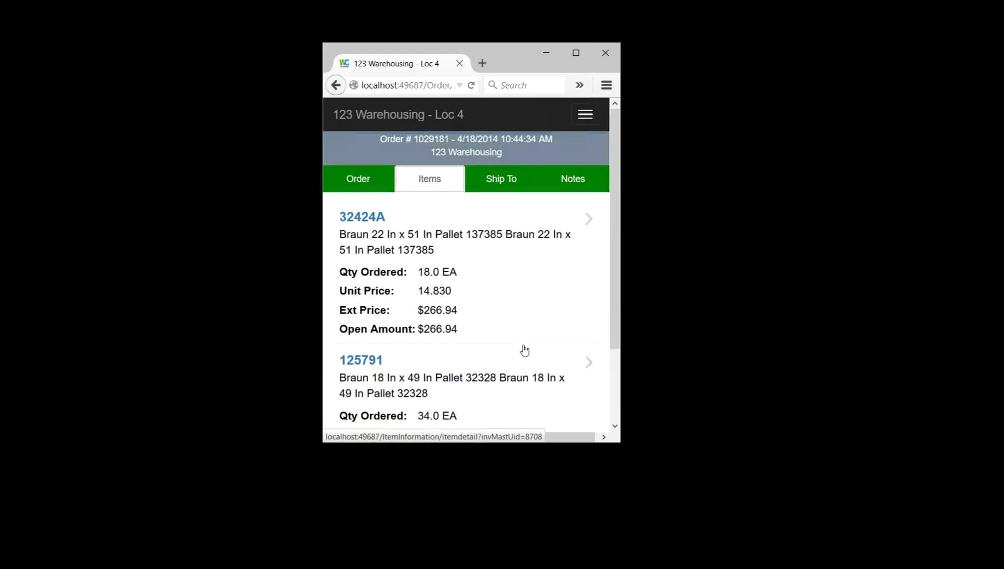
scroll(524, 350, down, 3)
scroll(579, 316, up, 3)
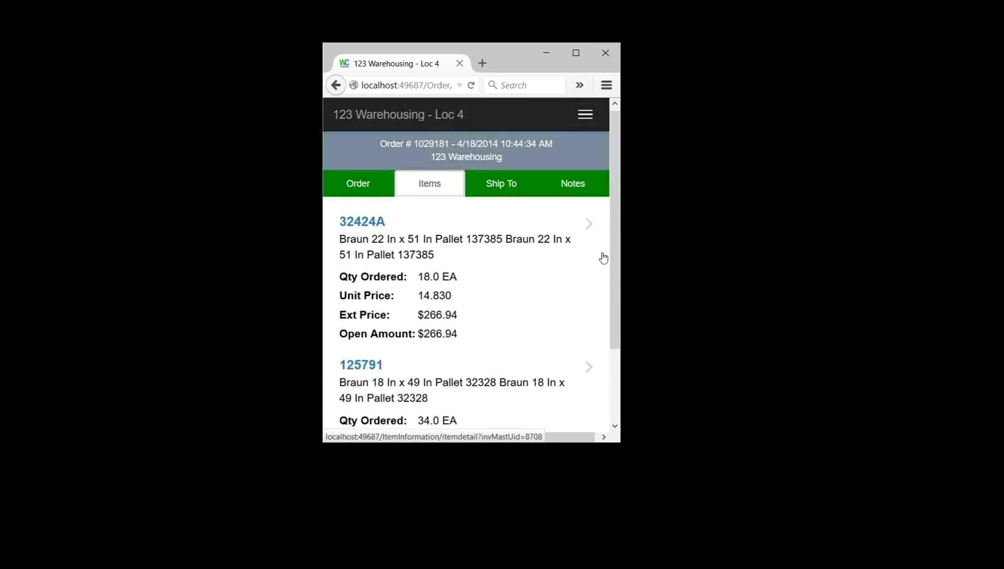
Step: Check item 32424A's stock (54.00 at Demo Distribution) and go back to the order's items list
click(632, 276)
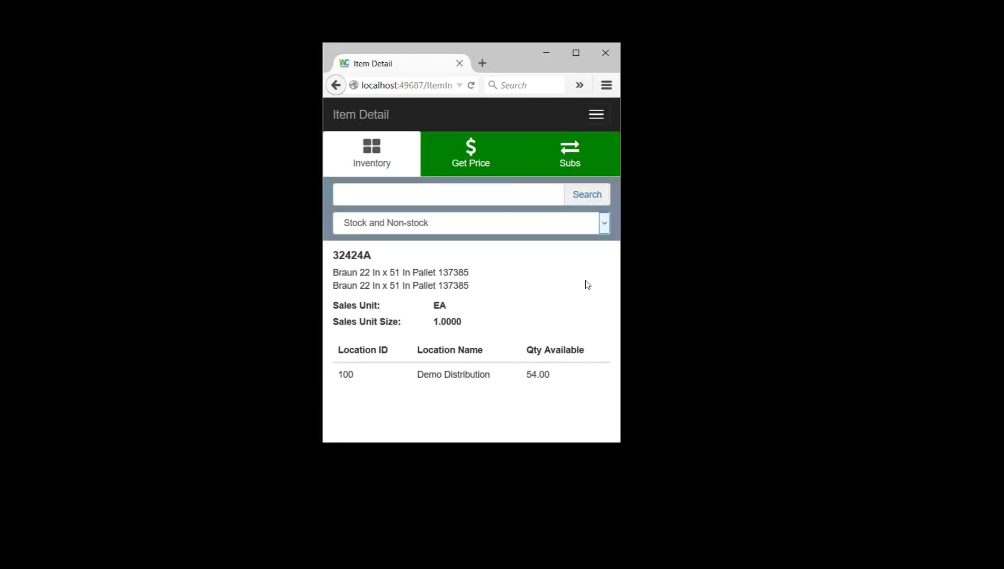
click(336, 85)
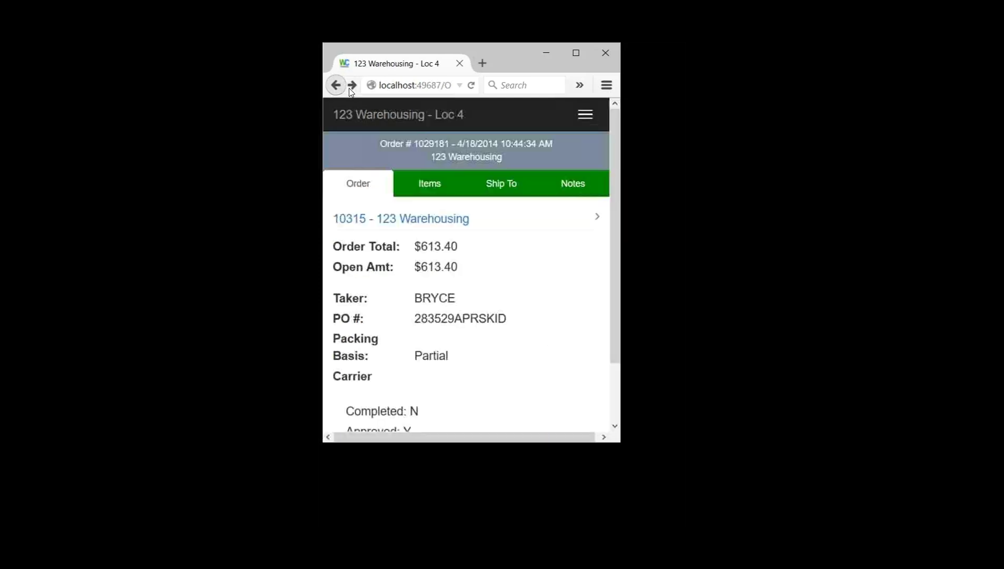
click(430, 183)
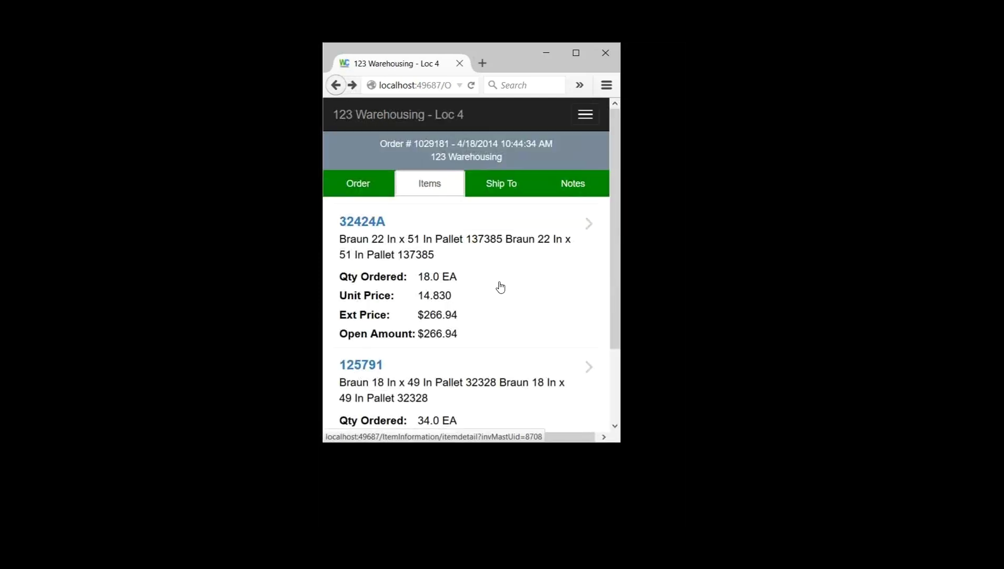
scroll(496, 287, down, 3)
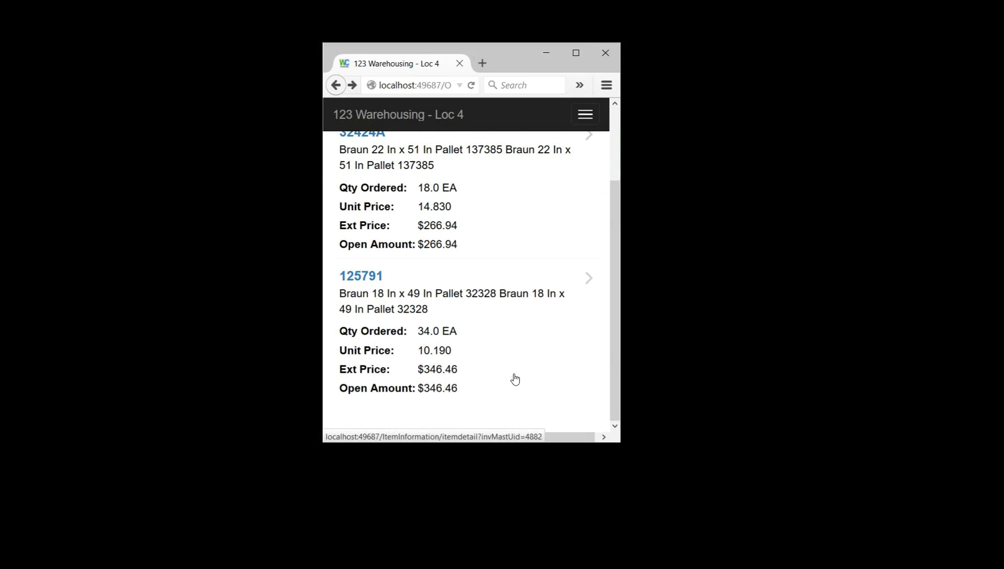
scroll(515, 379, up, 3)
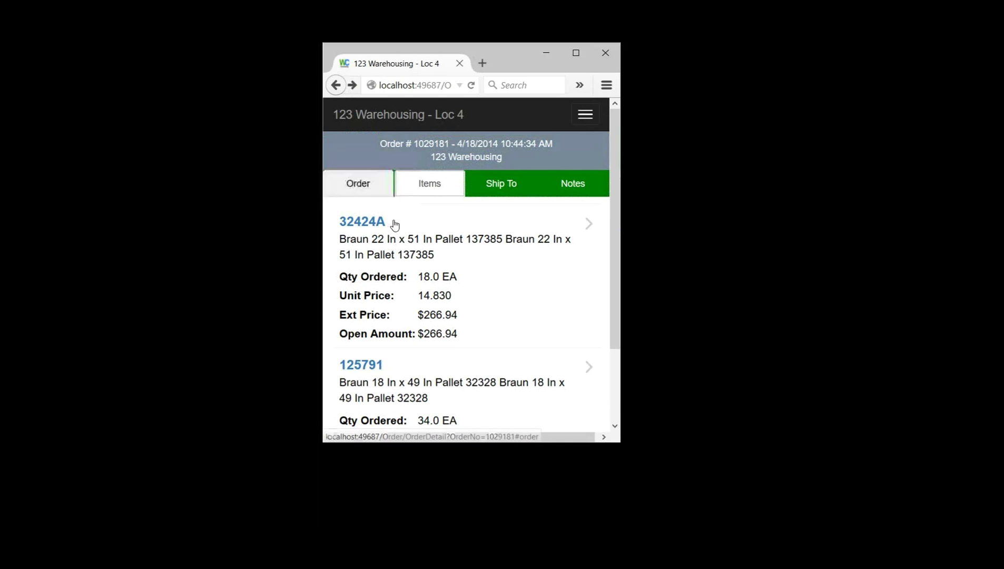
Step: Return to order 1029181's summary details
key(alt+Left)
scroll(410, 375, down, 2)
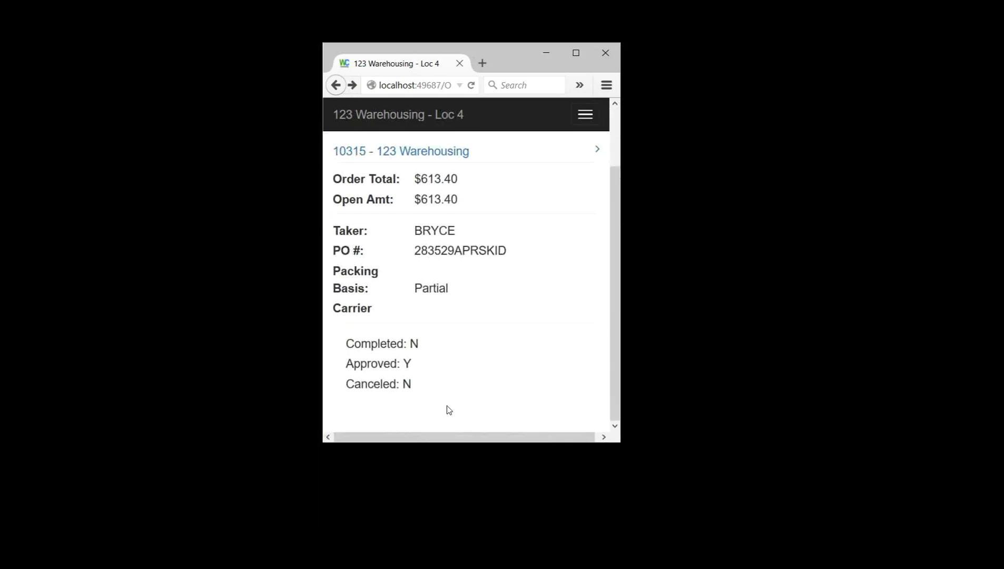
scroll(546, 268, up, 2)
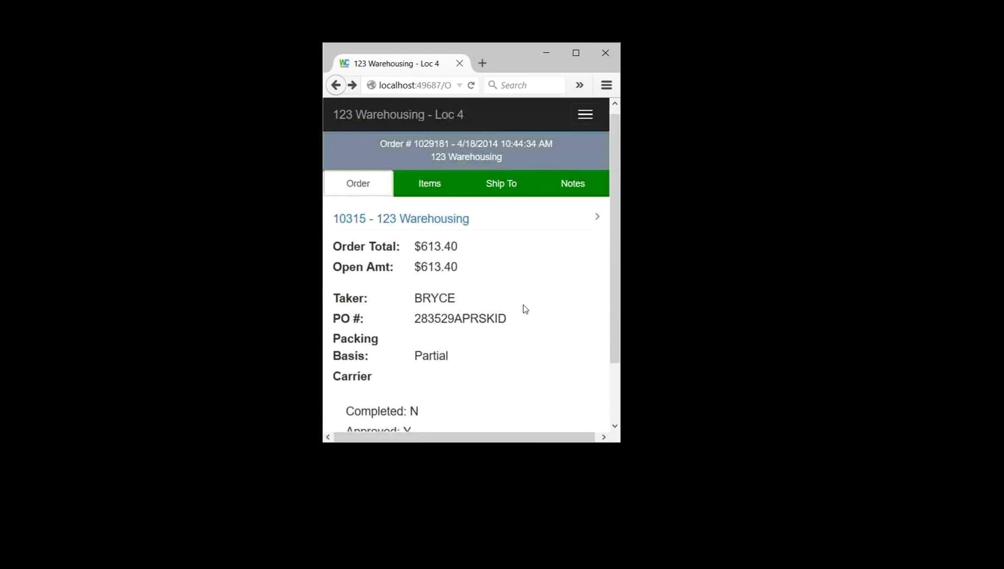
Step: Review order 1029181's ship-to address, then its attached notes
key(Tab)
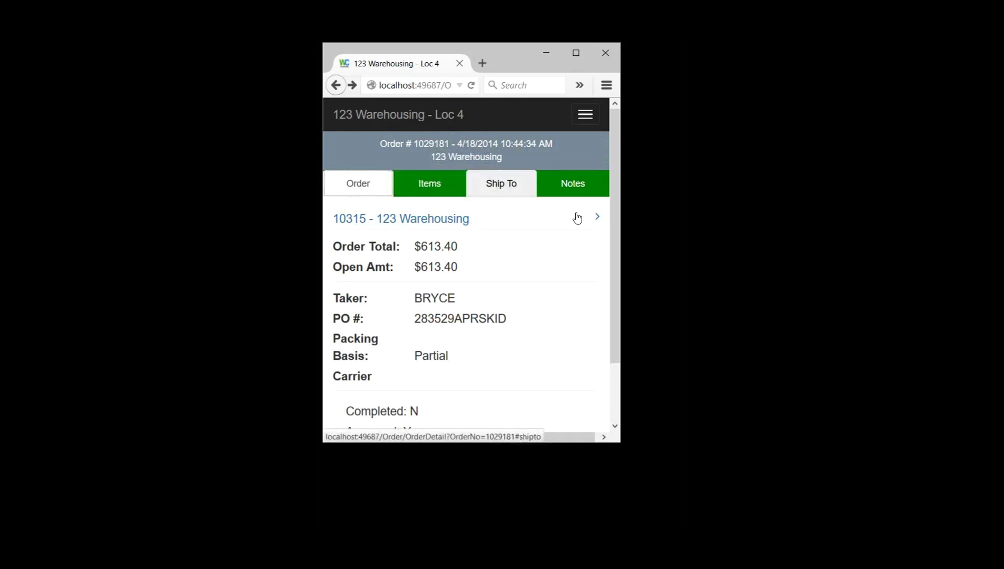
key(Return)
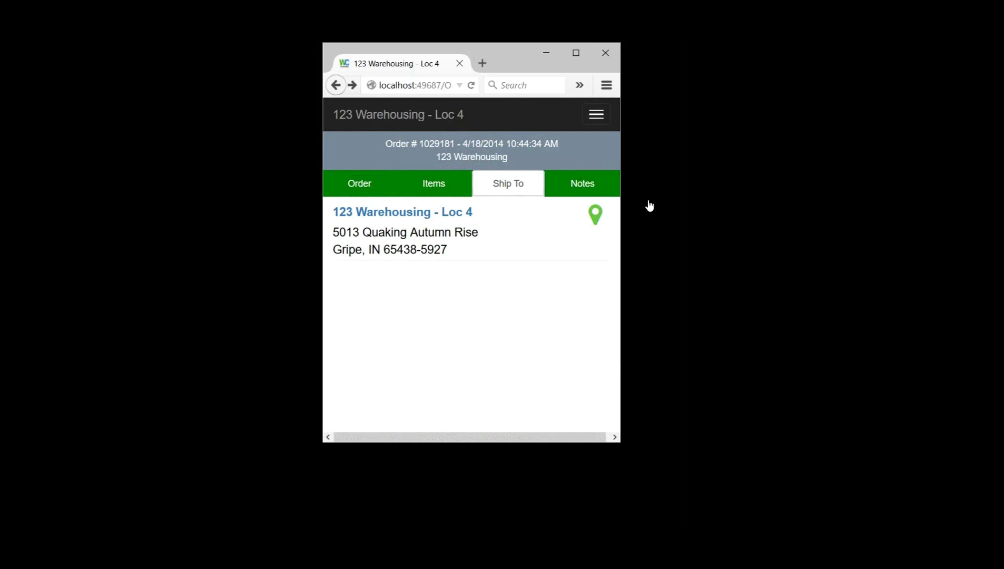
key(Tab)
key(Tab)
key(shift+Tab)
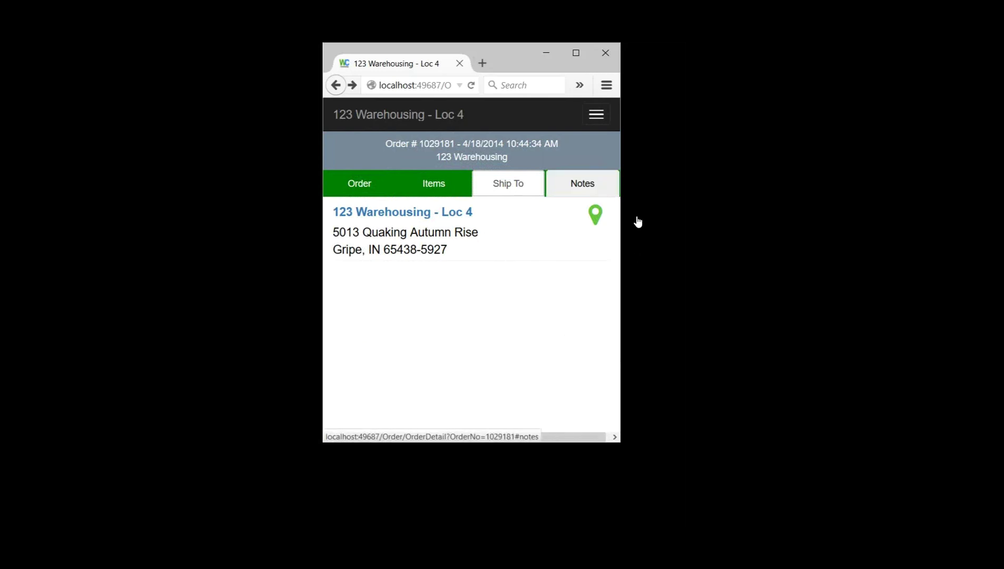
key(Return)
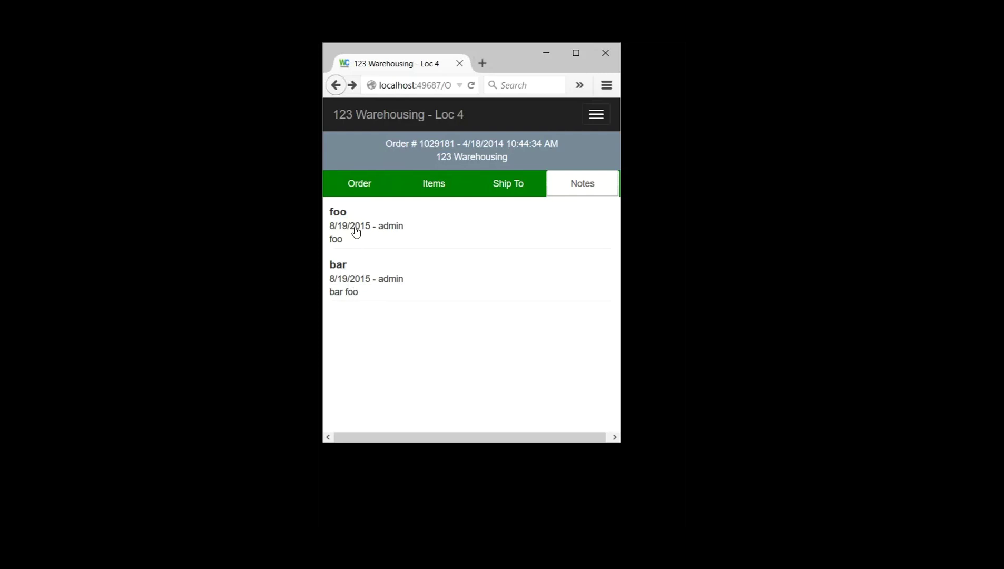
Step: Return to the order details: $613.40 total, open, Partial packing basis, approved
key(alt+Left)
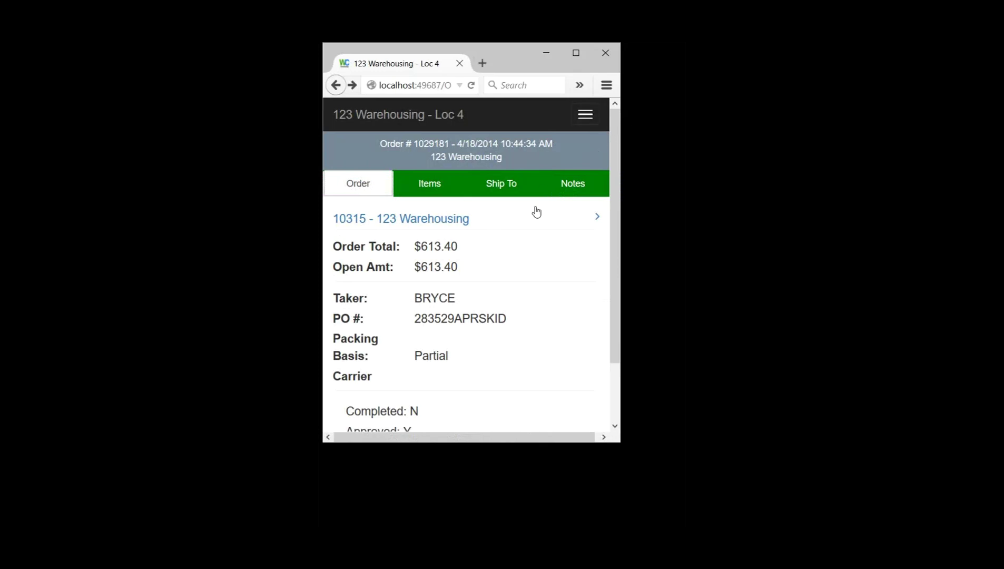
scroll(495, 304, down, 2)
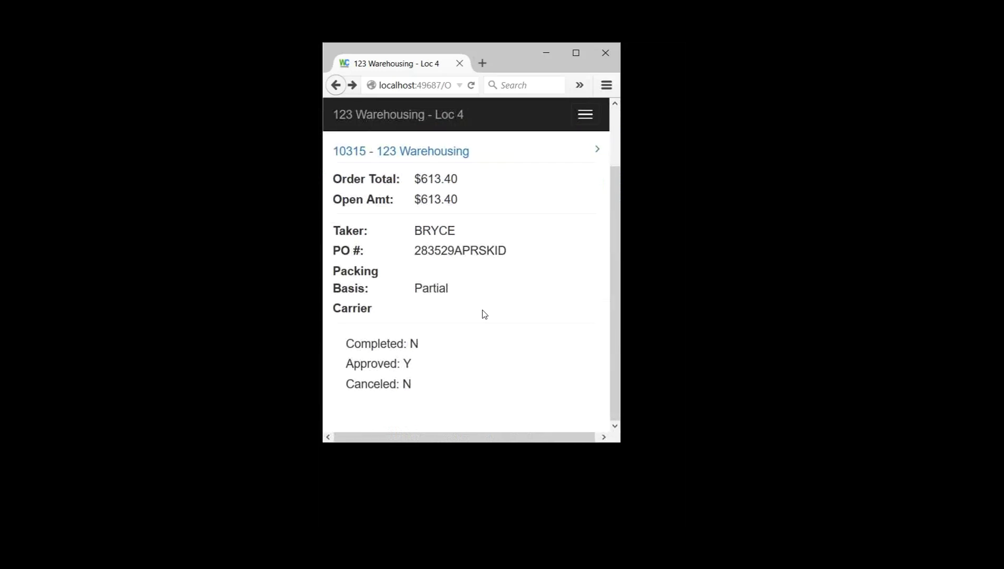
scroll(486, 314, up, 2)
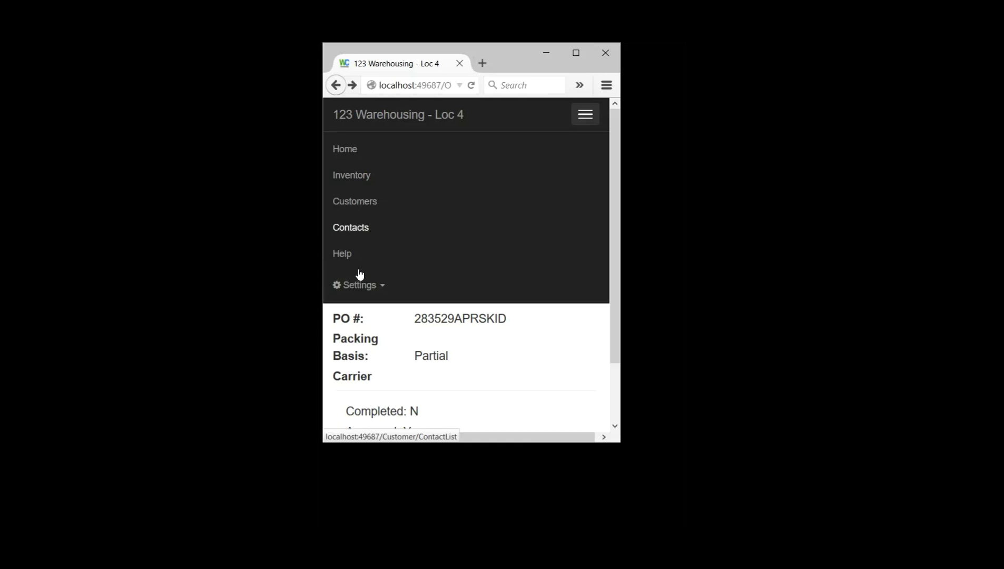
Step: Go to the Home Page from the site navigation menu
key(Return)
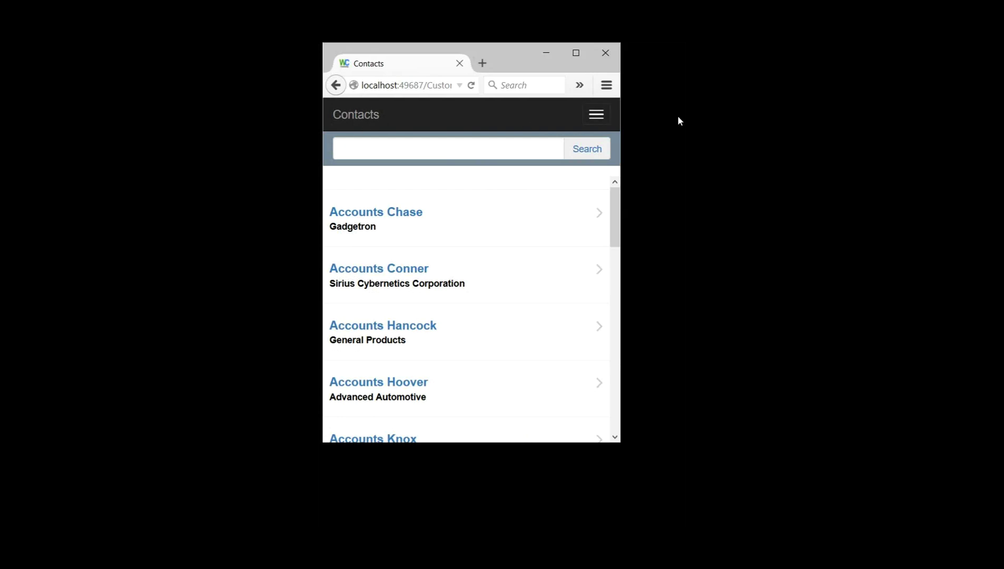
key(Return)
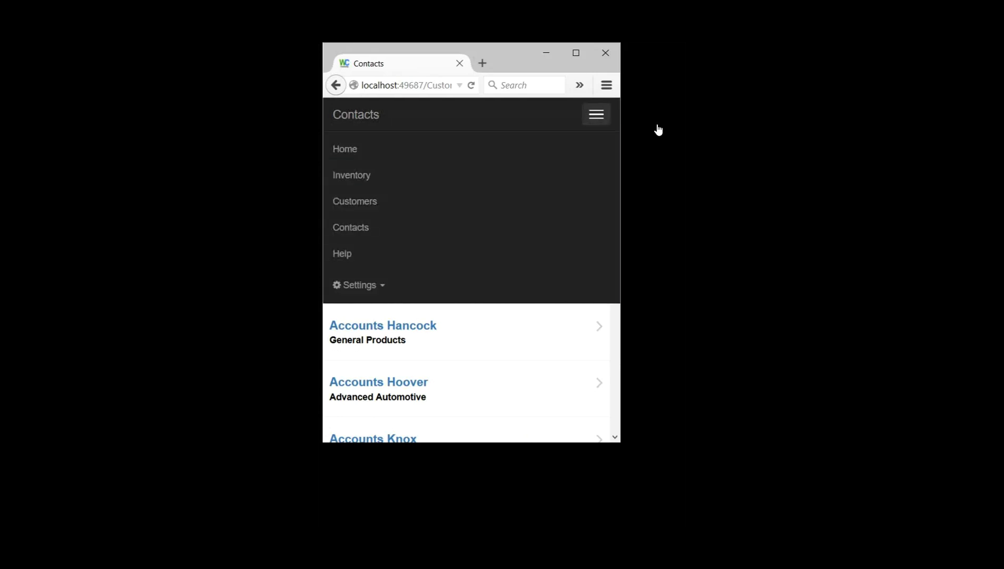
click(369, 149)
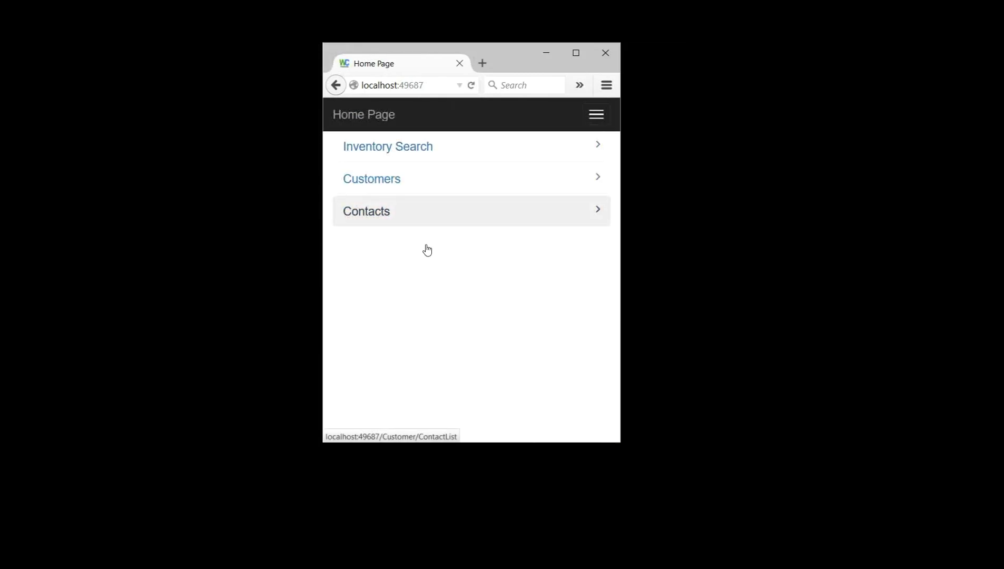
Step: Open Contacts and browse companies such as Gadgetron, General Products and Advanced Automotive
click(425, 245)
scroll(511, 244, down, 3)
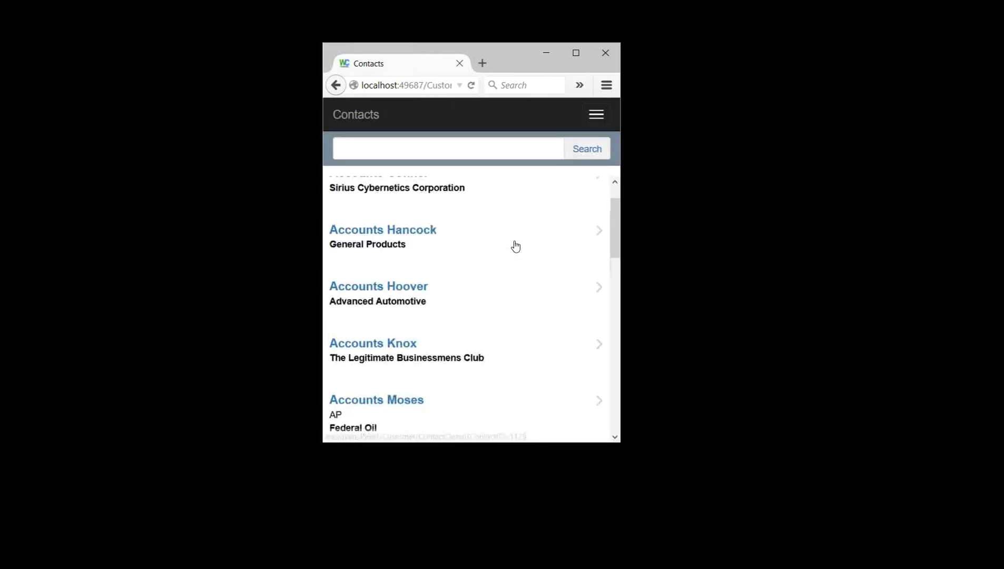
scroll(446, 351, down, 5)
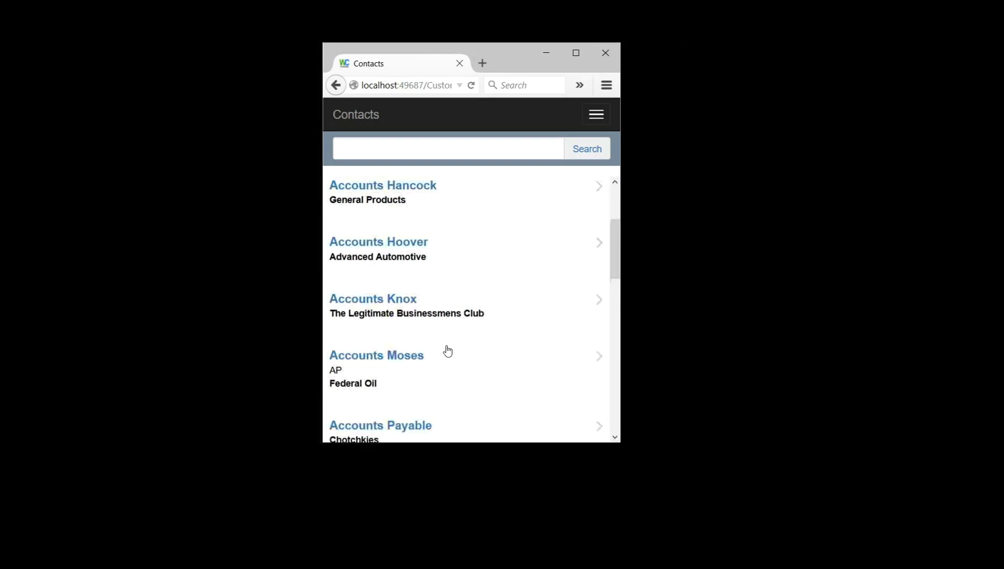
scroll(446, 350, up, 8)
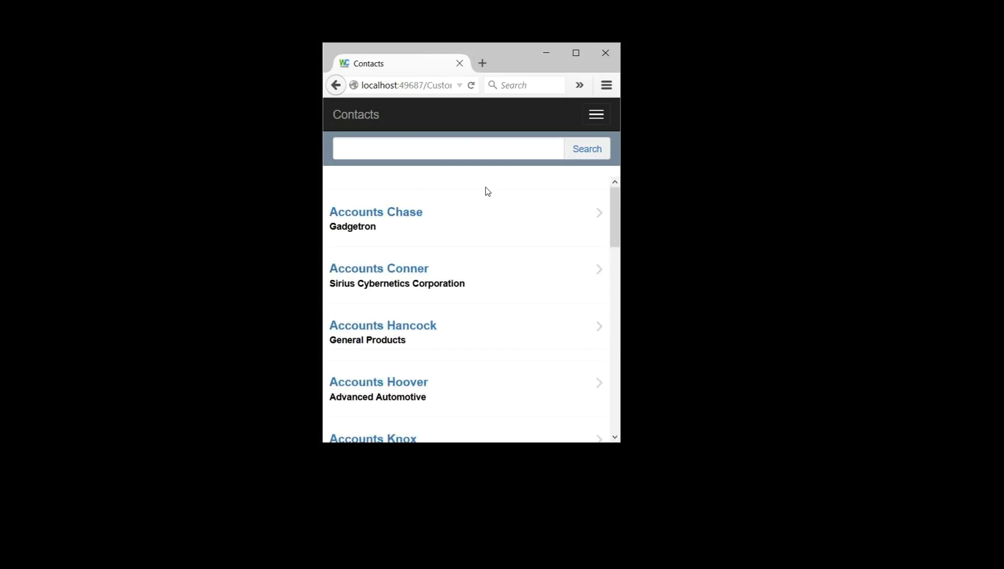
click(497, 174)
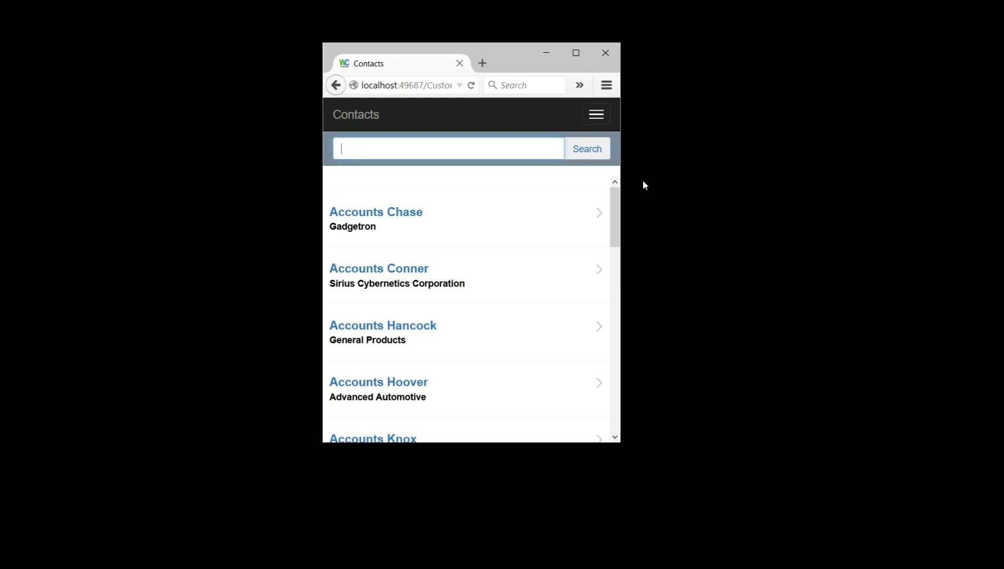
scroll(521, 316, down, 2)
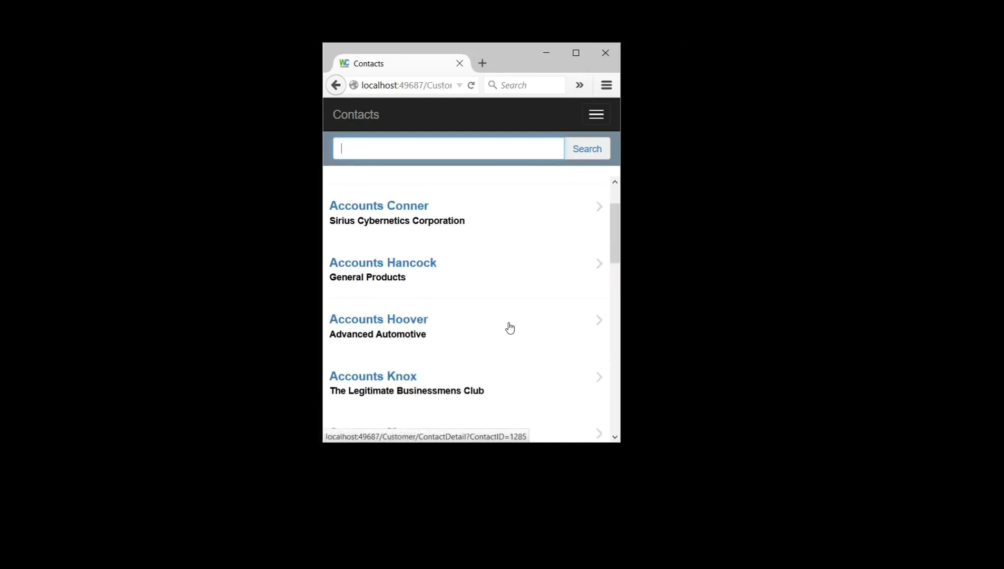
scroll(514, 332, down, 2)
scroll(524, 341, up, 4)
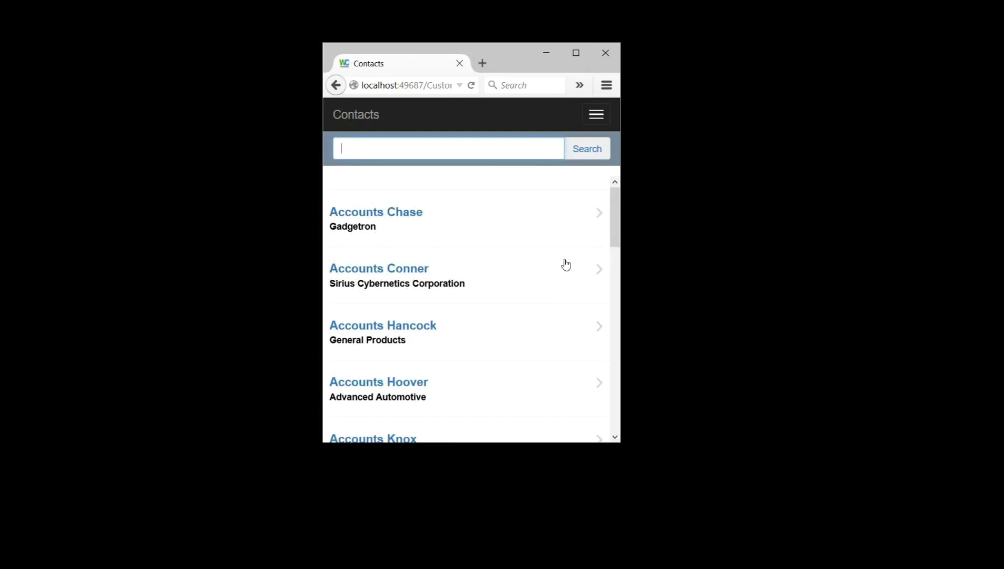
scroll(565, 378, down, 5)
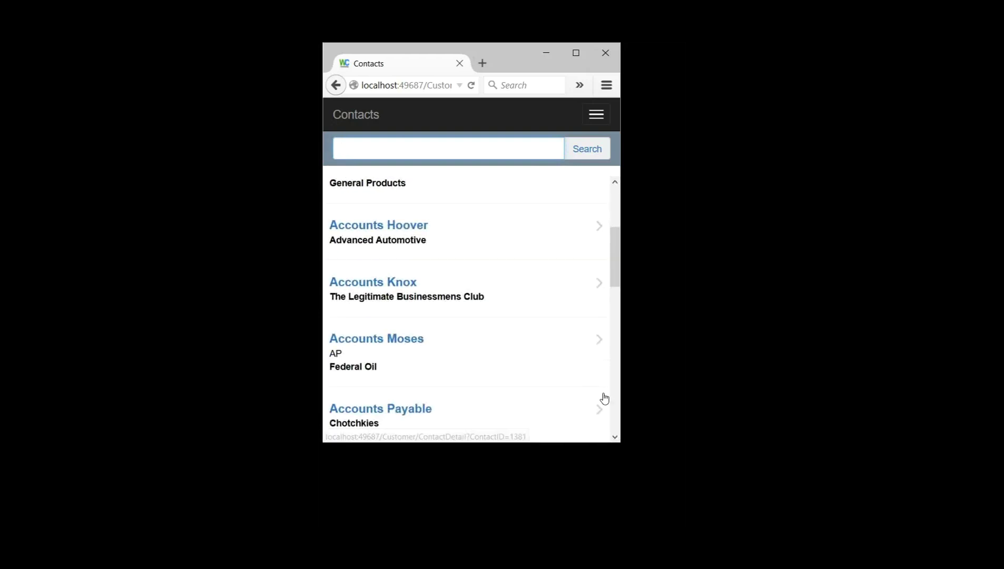
Step: View the Federal Oil AP contact's phone, e-mail and address, then return Home
click(563, 378)
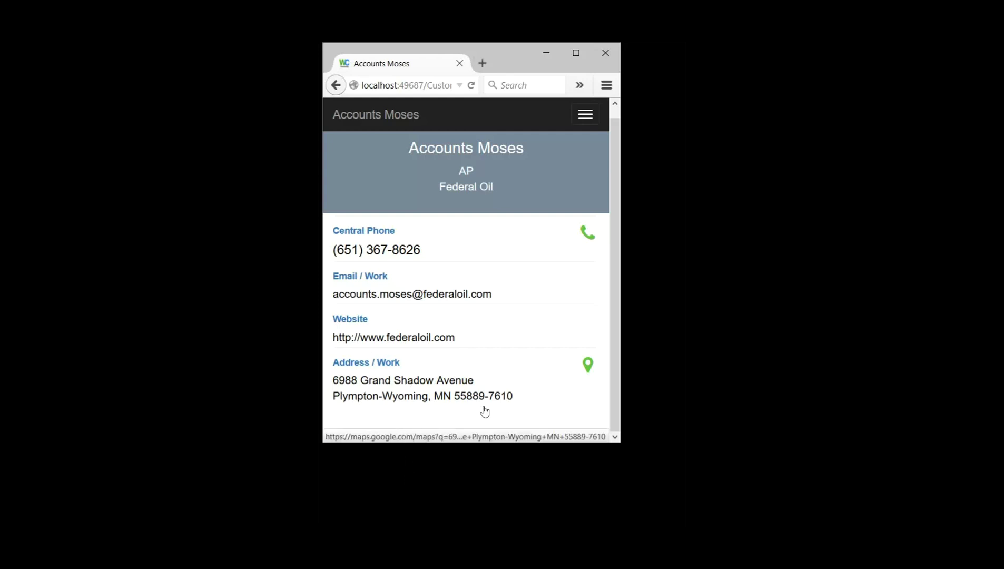
click(585, 114)
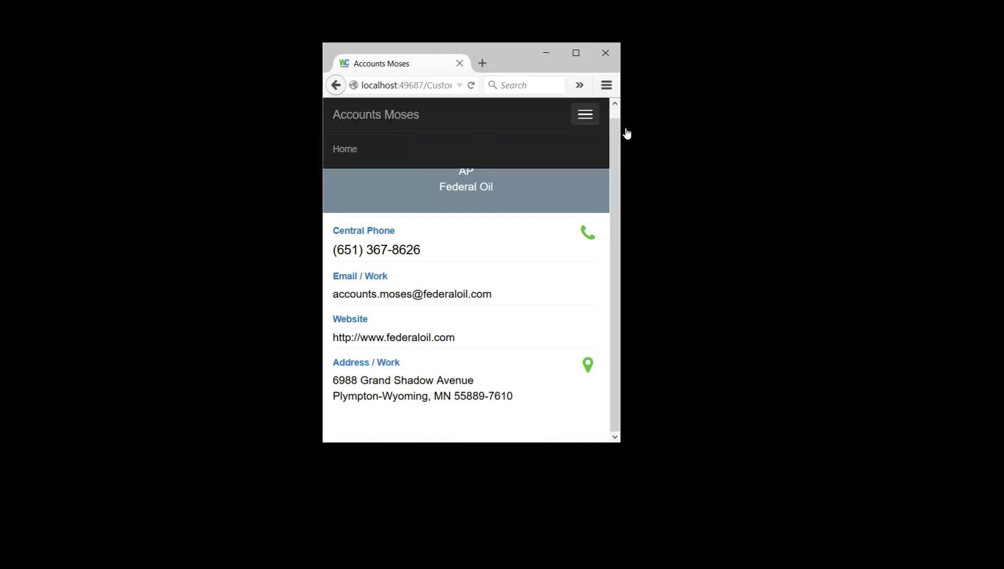
click(522, 162)
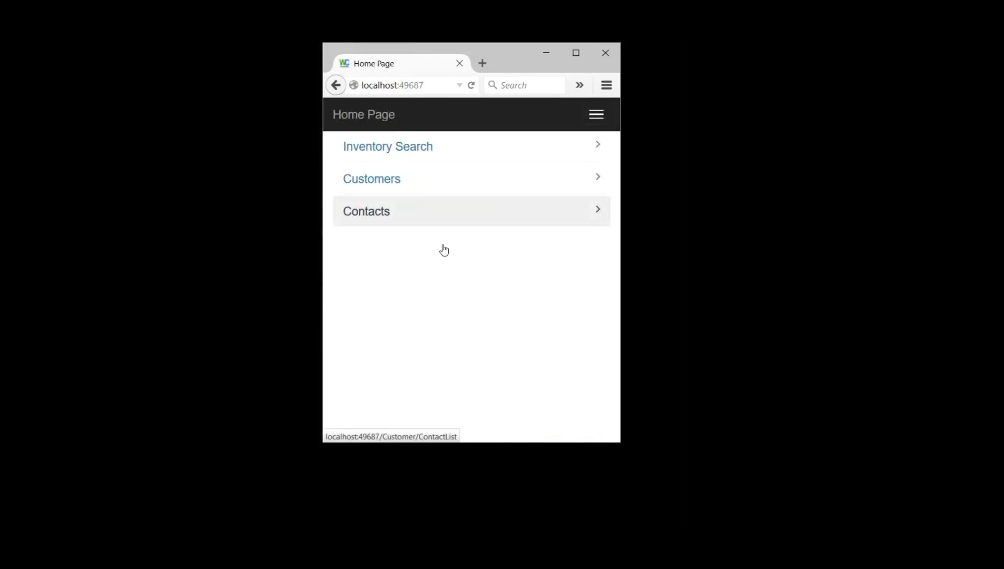
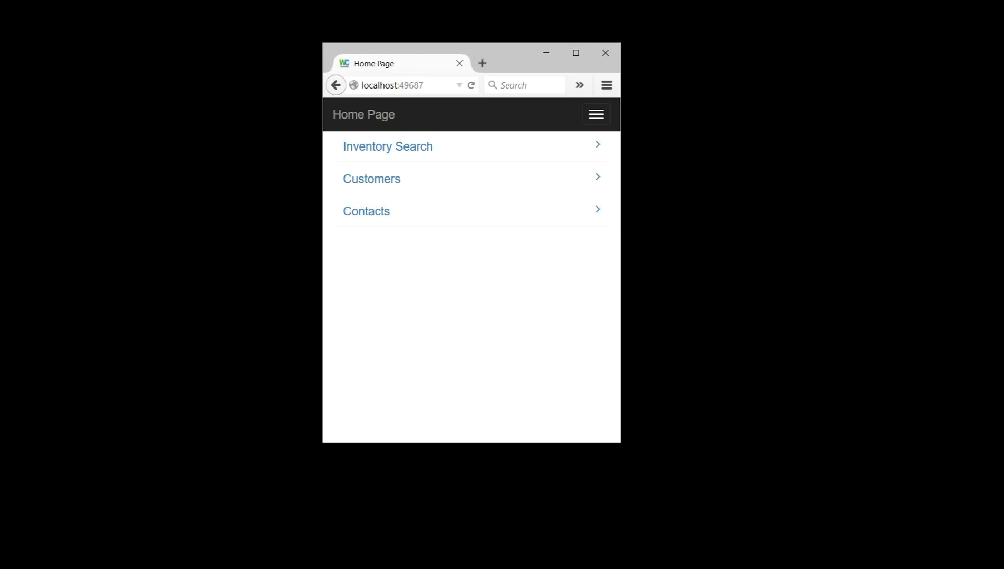
Step: Search the inventory for 'box' and open item 1407NT3's stock-by-location detail
click(510, 241)
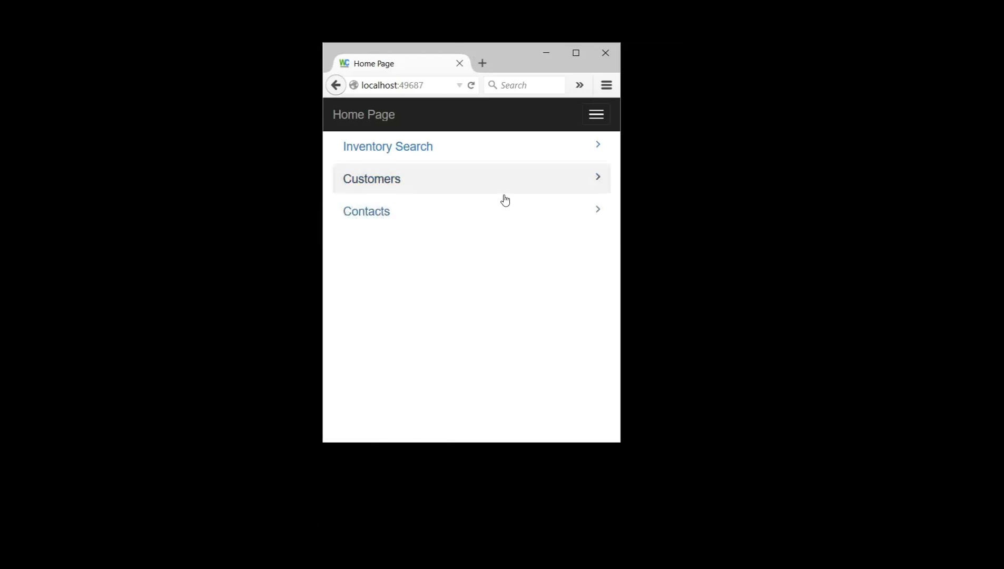
click(448, 183)
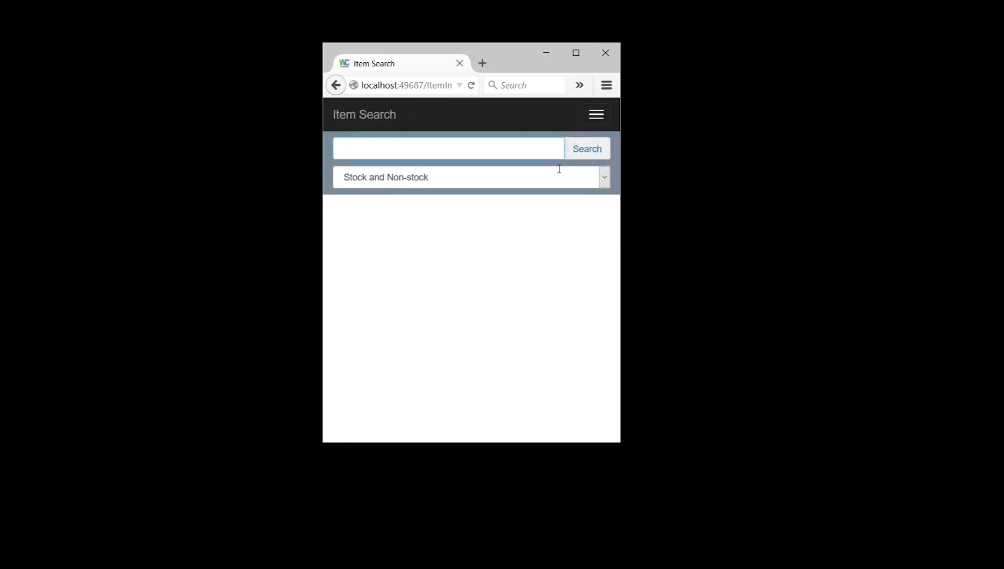
text(box)
key(Return)
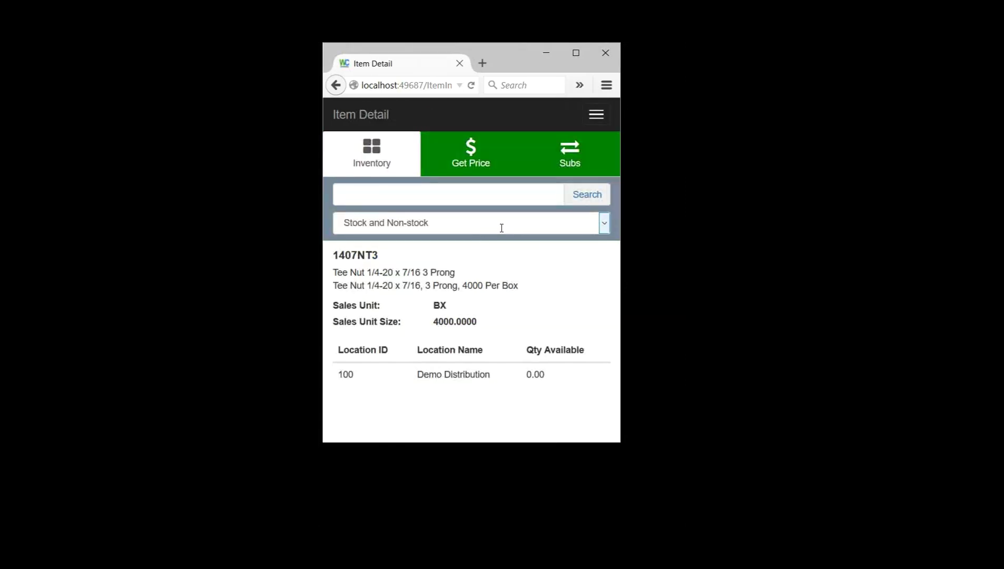
Step: Check 1407NT3's Get Price tab, go back to its Inventory tab, and open the navigation menu
click(498, 191)
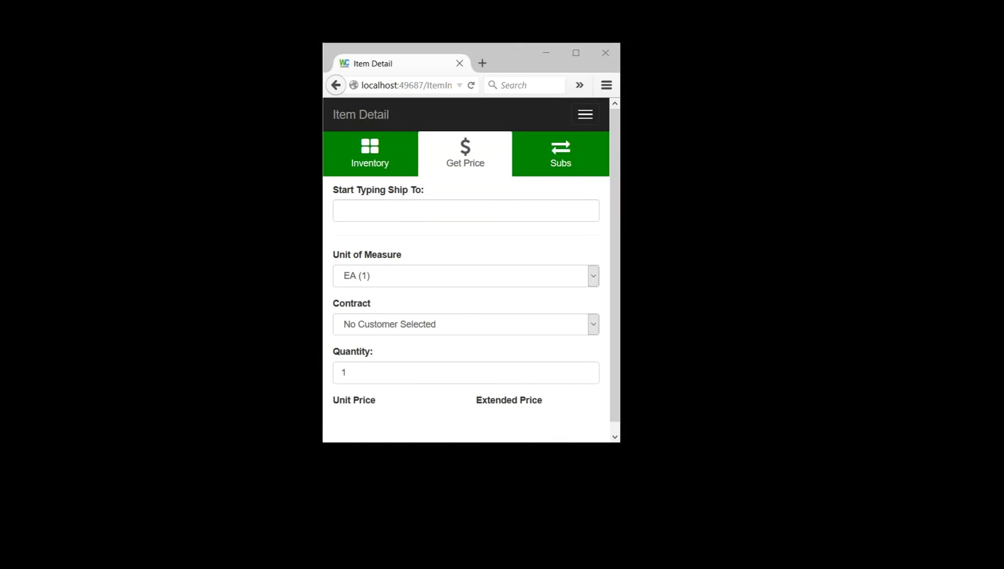
click(395, 179)
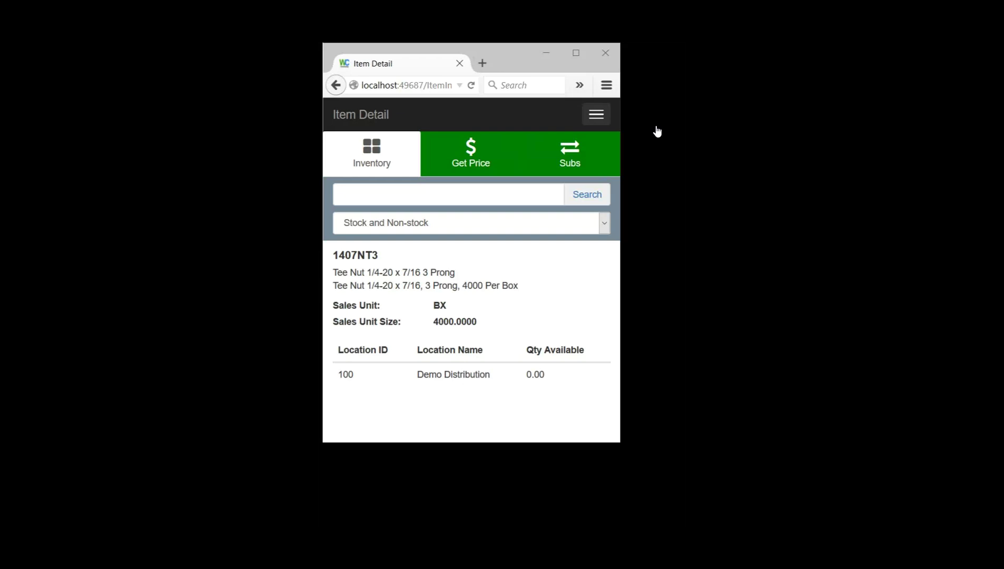
key(Return)
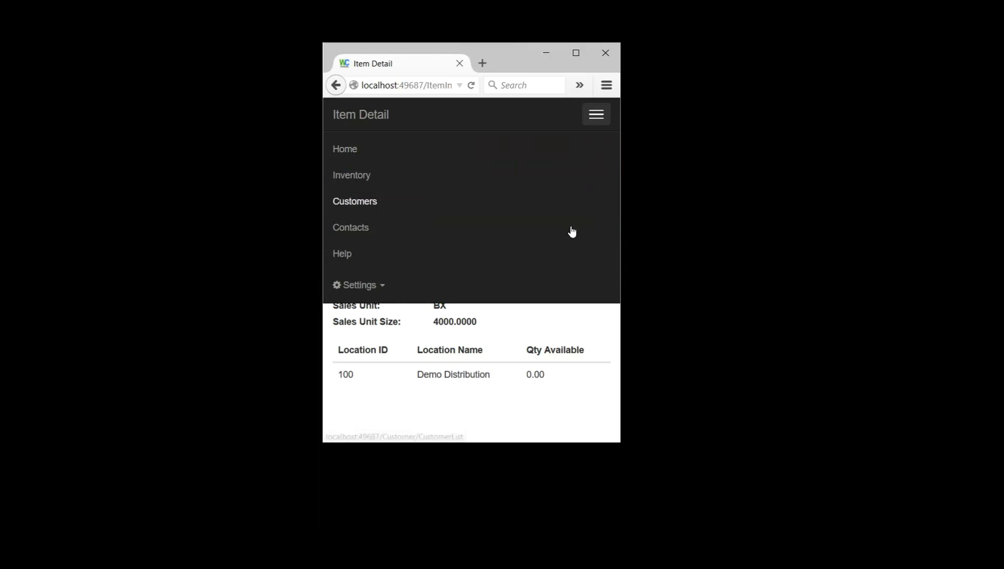
Step: Open Settings > User Management listing Admin and testcase, then collapse Settings in the menu
click(363, 285)
click(377, 312)
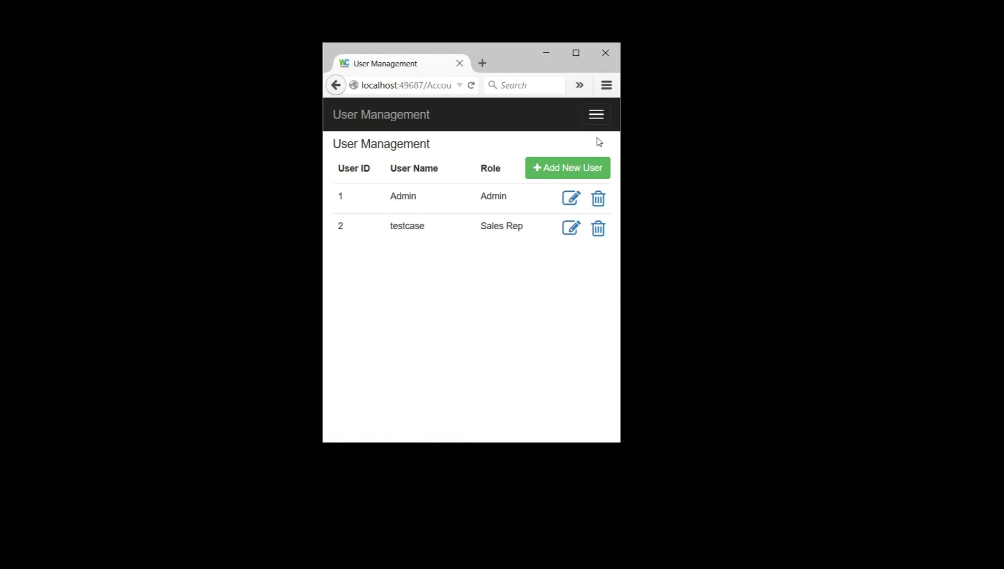
click(597, 115)
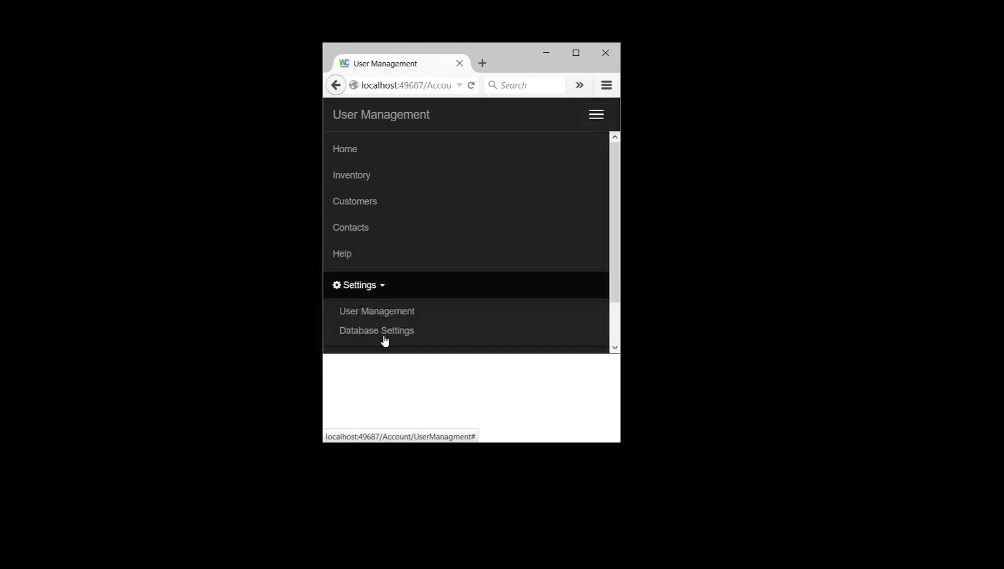
scroll(410, 350, down, 2)
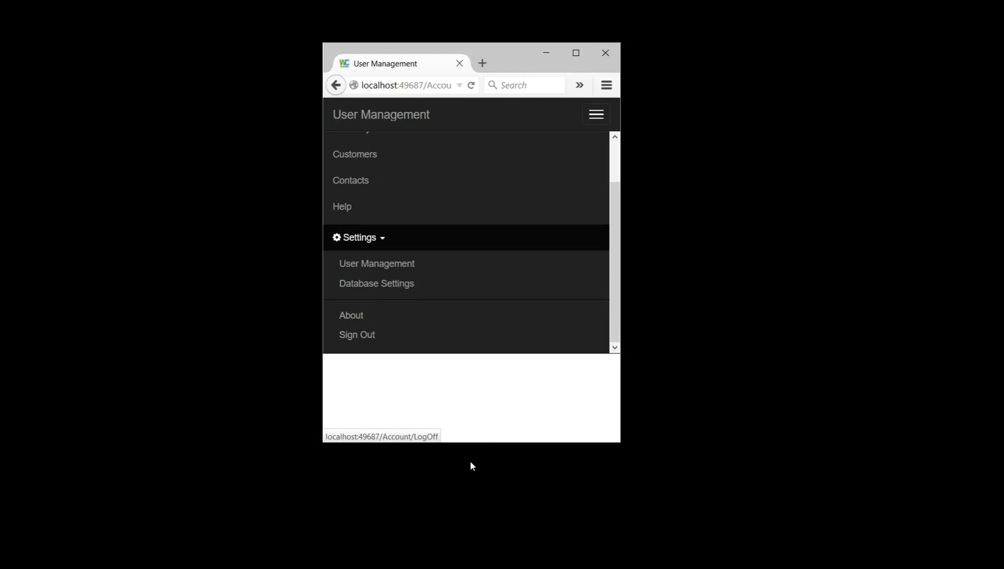
click(506, 400)
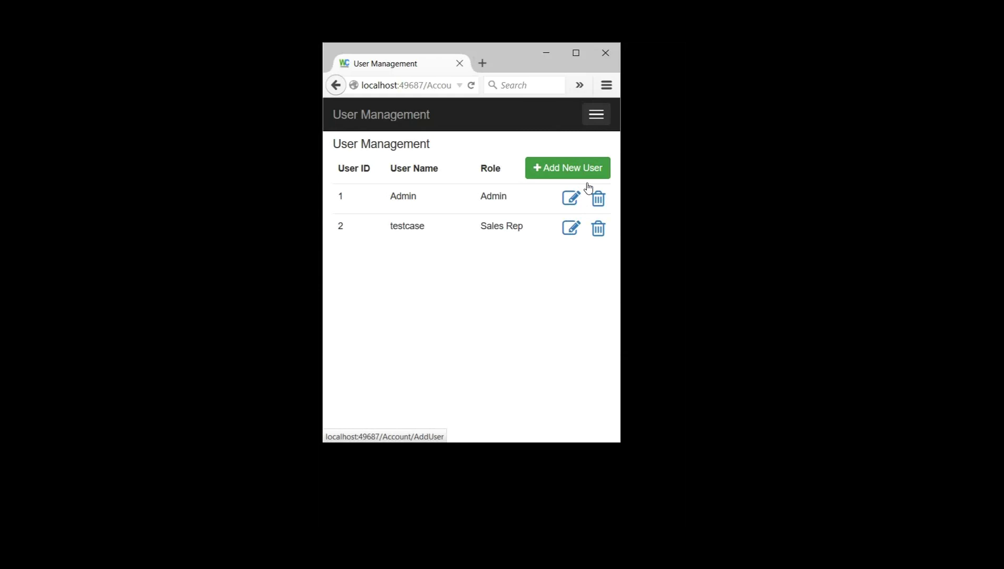
Step: Add a new user, entering a username and pasting the same text as the password
click(588, 194)
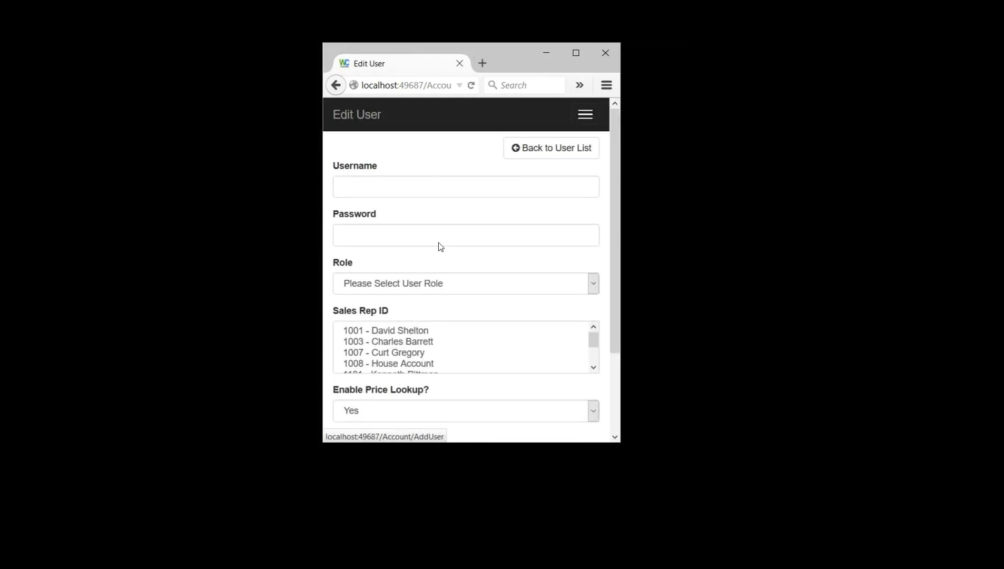
click(399, 204)
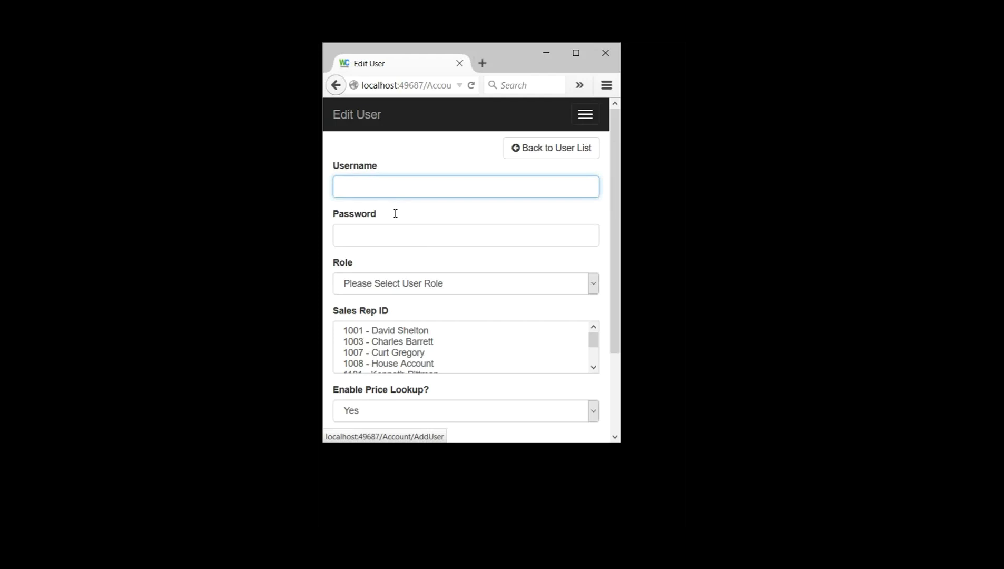
text(Test789)
key(ctrl+a)
key(ctrl+c)
key(Tab)
key(ctrl+v)
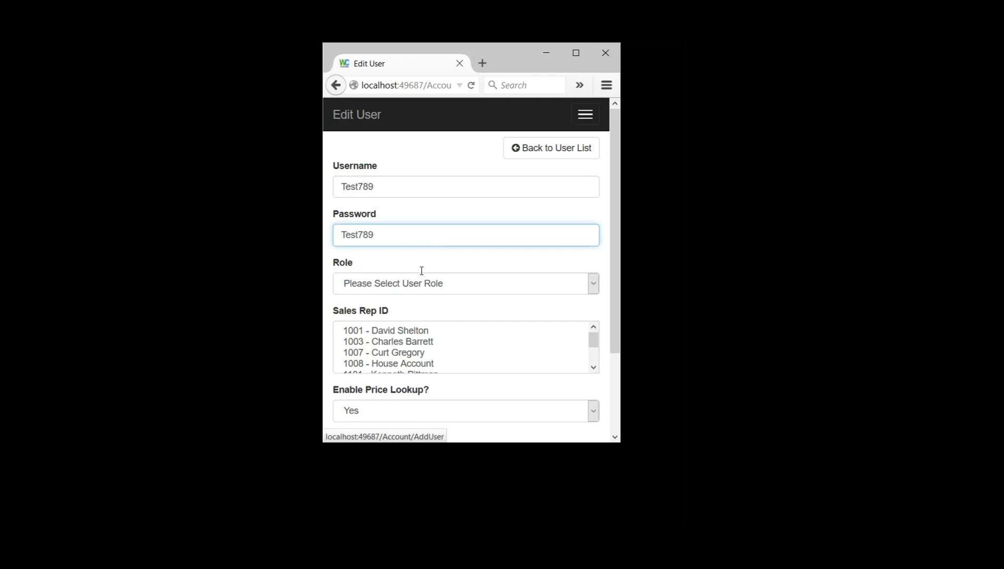
key(shift+Tab)
key(Tab)
Step: Set the new user's role to Sales Rep
scroll(603, 205, down, 3)
scroll(603, 205, up, 3)
key(Tab)
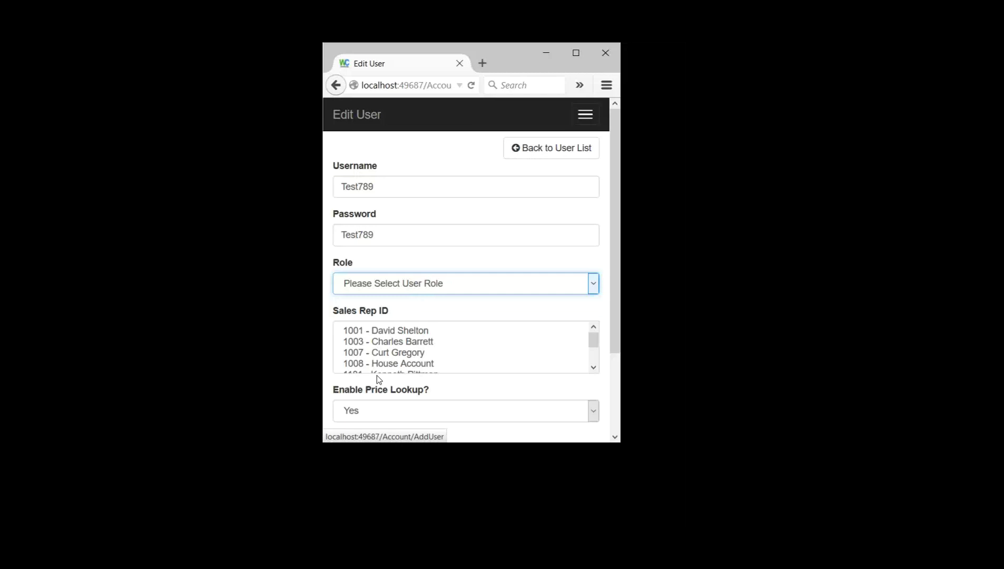
key(Down)
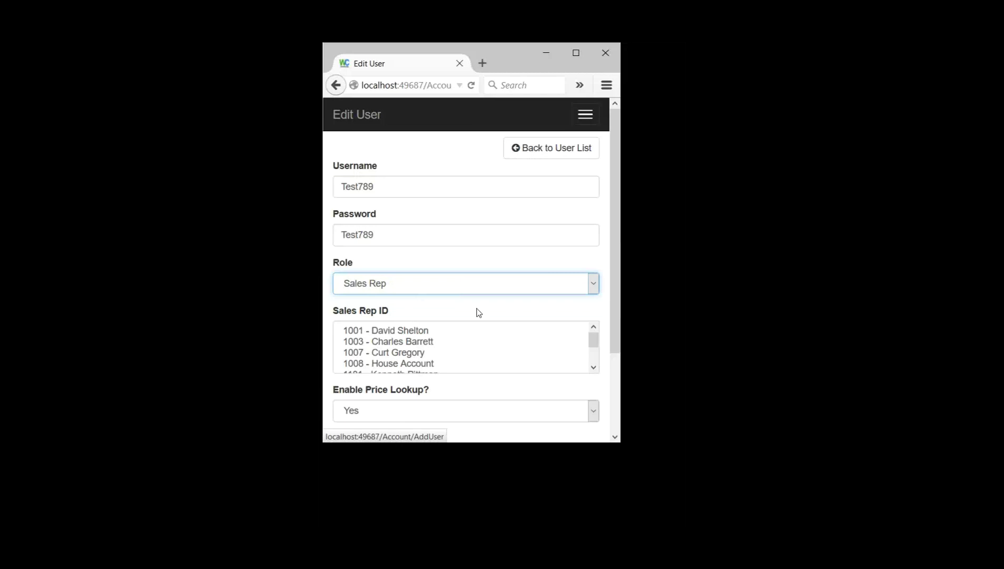
scroll(526, 280, down, 3)
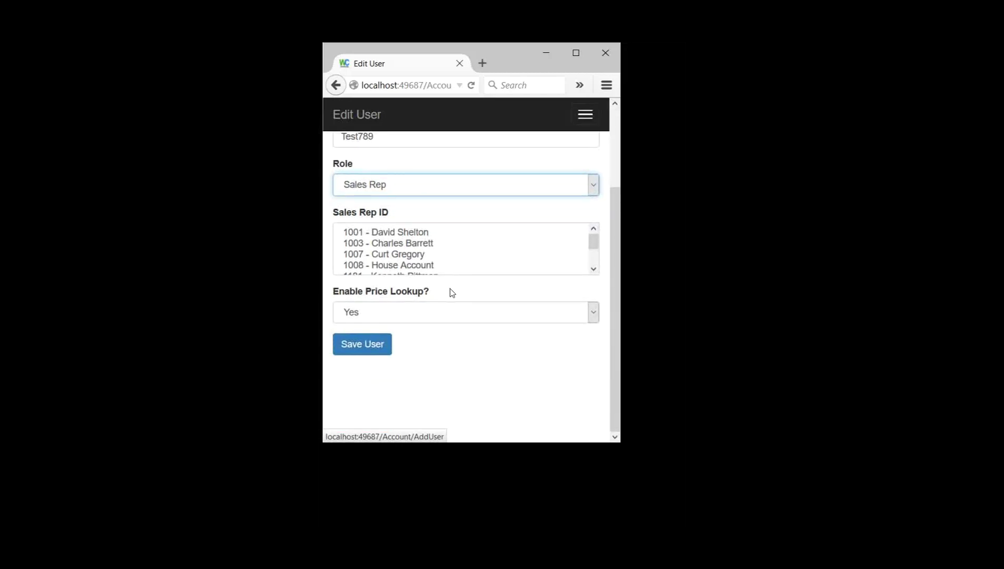
scroll(448, 291, up, 2)
scroll(446, 293, up, 1)
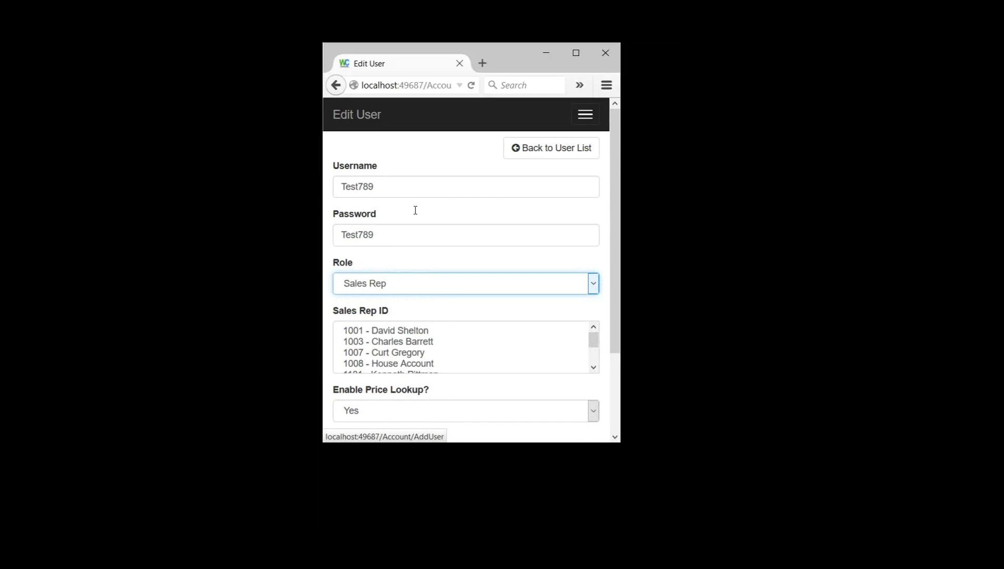
Step: Replace the username with a new one and try selections in the Sales Rep ID list
key(shift+Tab)
key(shift+Tab)
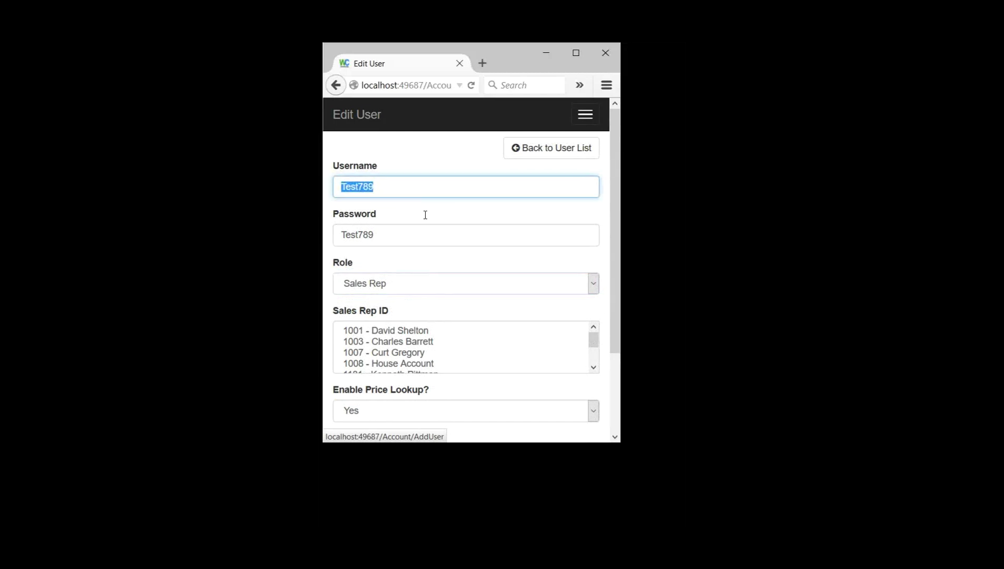
text(John1)
key(Tab)
key(Tab)
key(Tab)
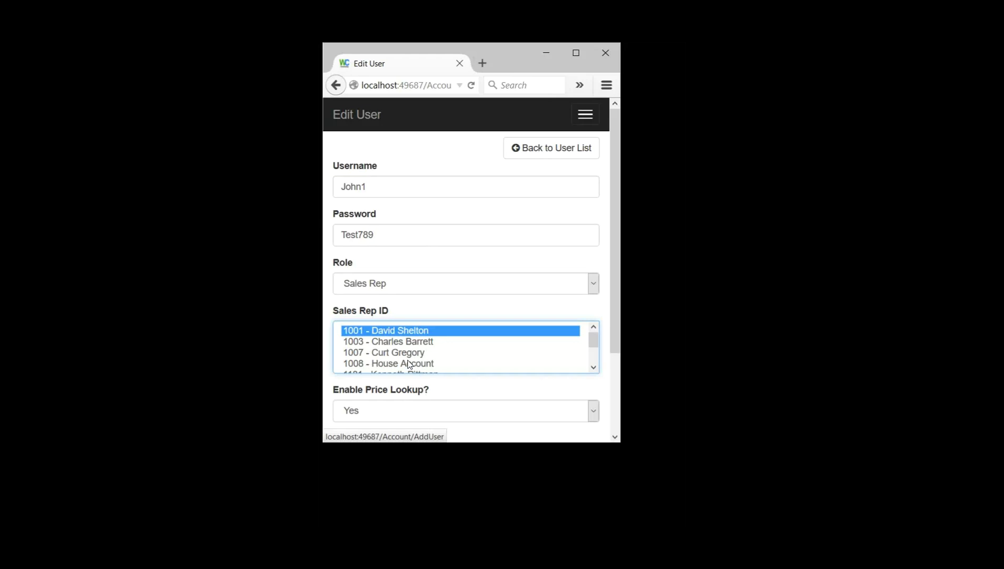
key(shift+Down)
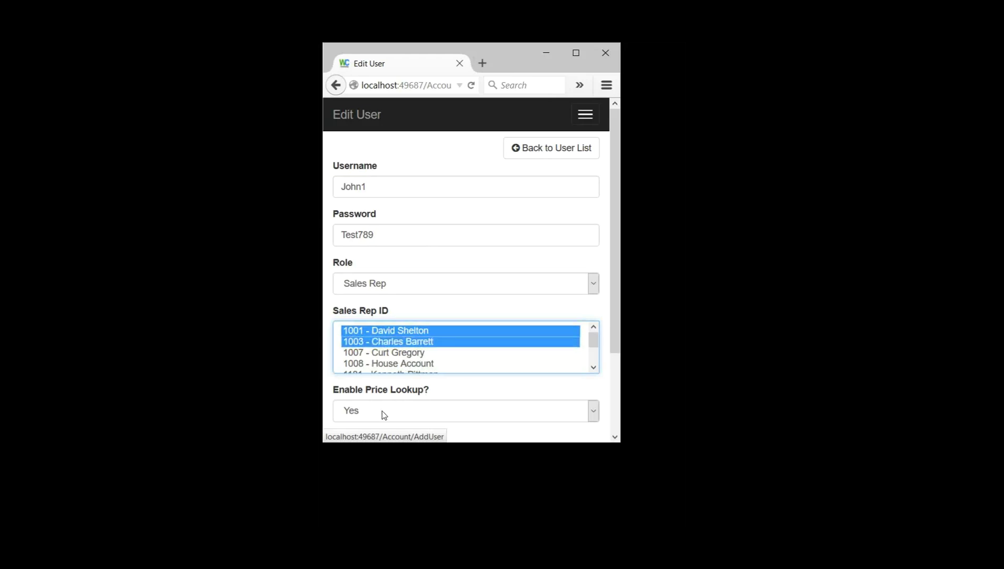
key(shift+Down)
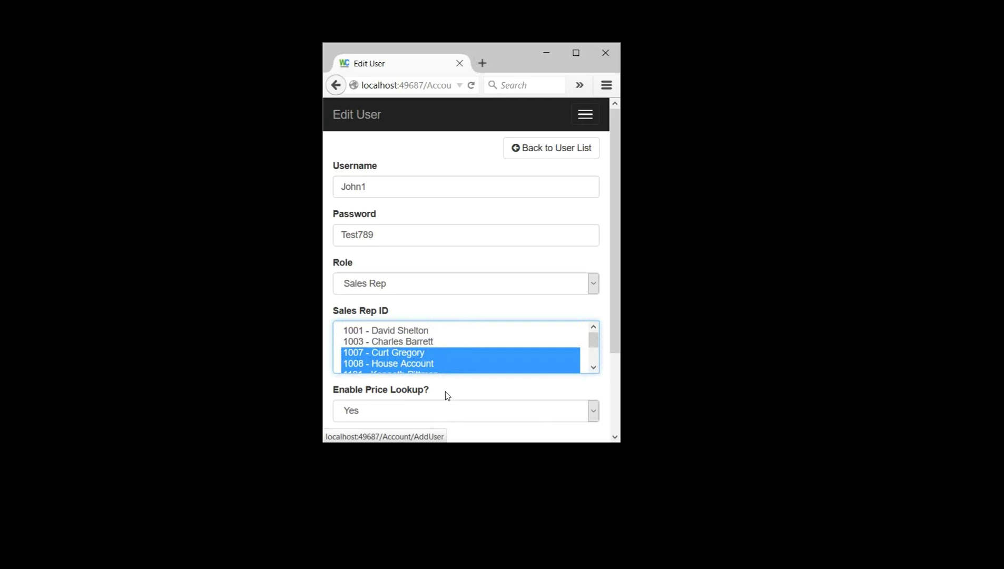
key(Home)
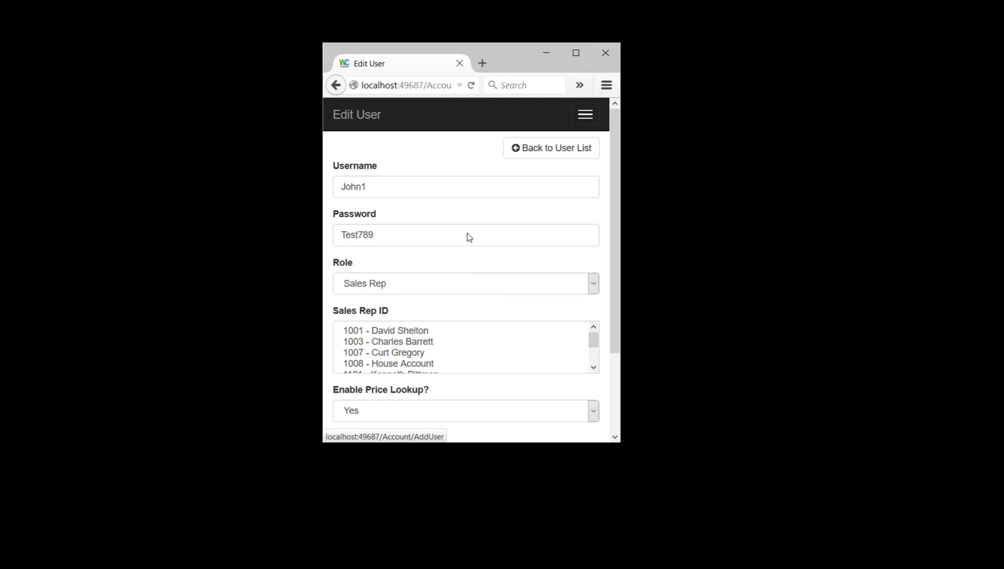
scroll(466, 243, down, 3)
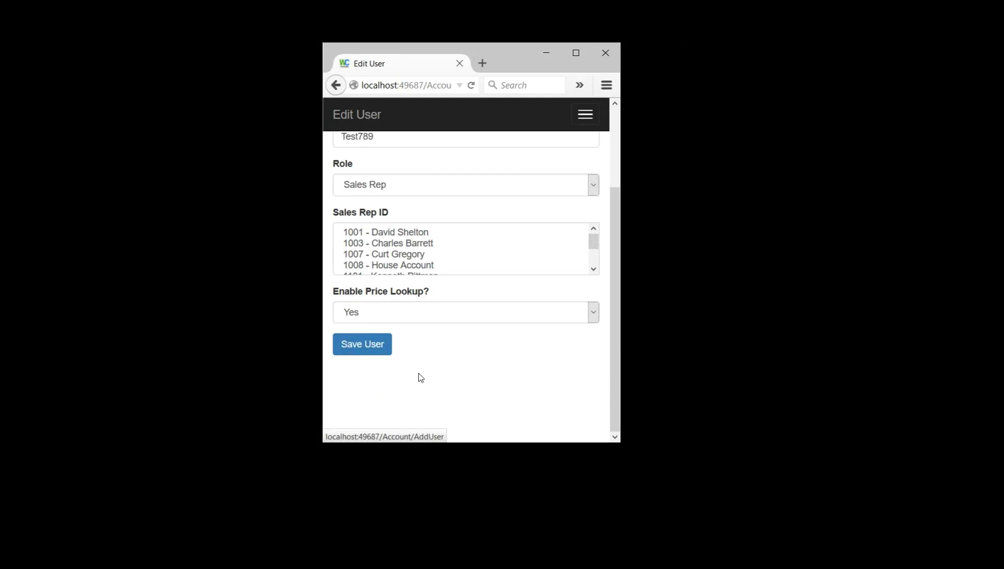
Step: Turn price lookup off, assign sales reps 1003, 1007 and 1008, and save the user
key(Tab)
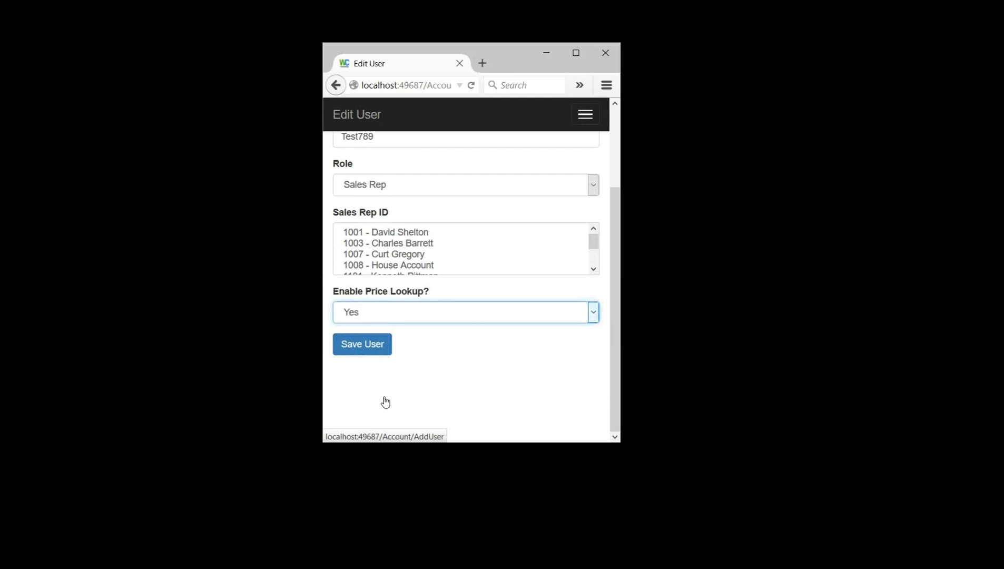
key(Down)
key(shift+Tab)
key(Down)
key(shift+Down)
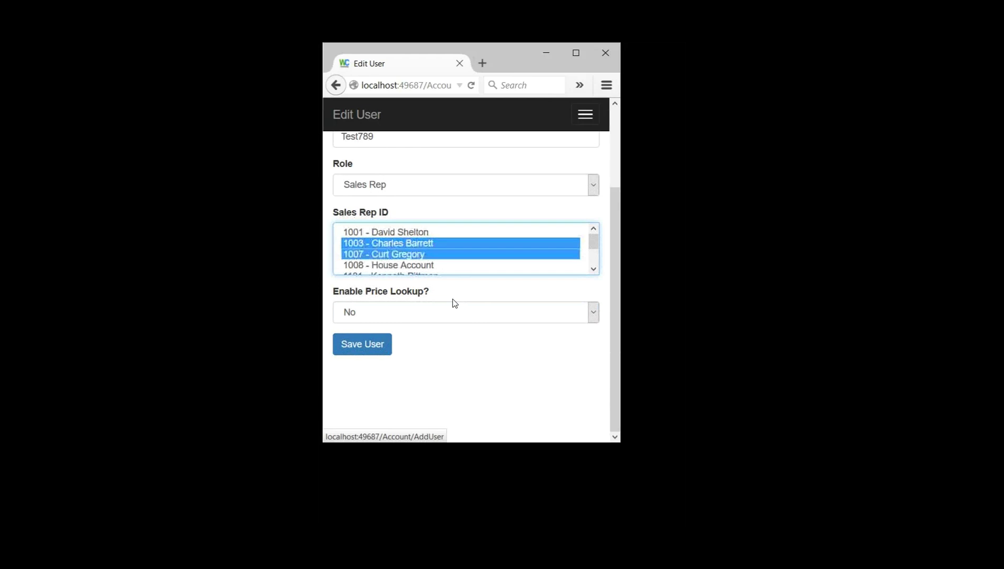
key(shift+Down)
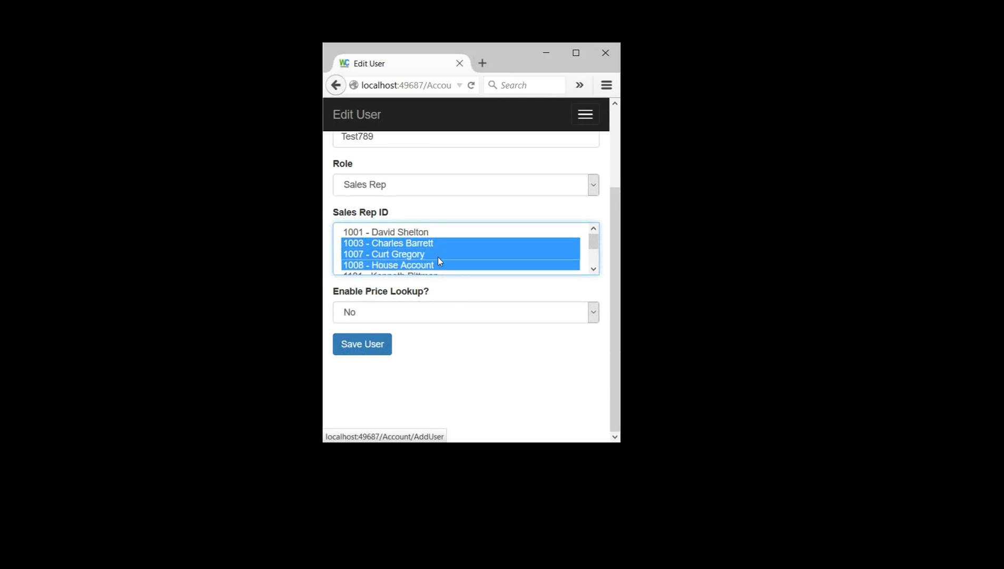
scroll(422, 232, up, 3)
scroll(411, 287, down, 3)
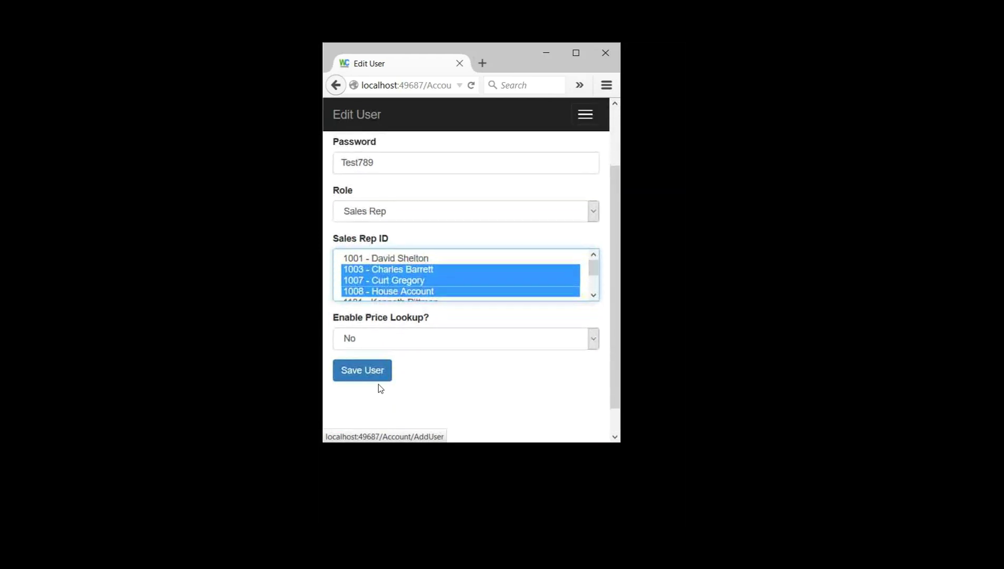
key(Return)
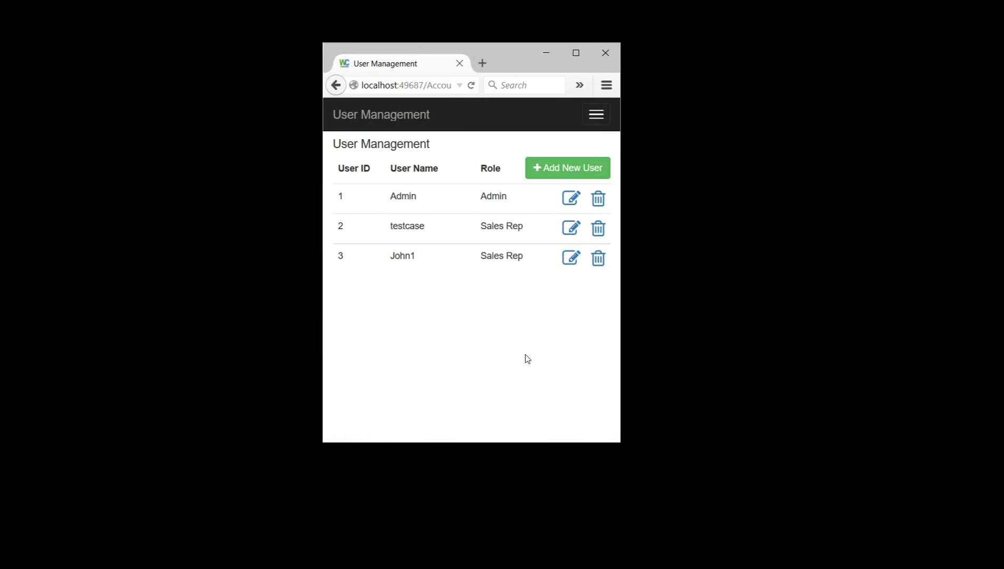
Step: Open user 3 in edit view to verify its Sales Rep settings, then return to the user list
double_click(418, 296)
triple_click(509, 301)
drag(567, 298, 579, 306)
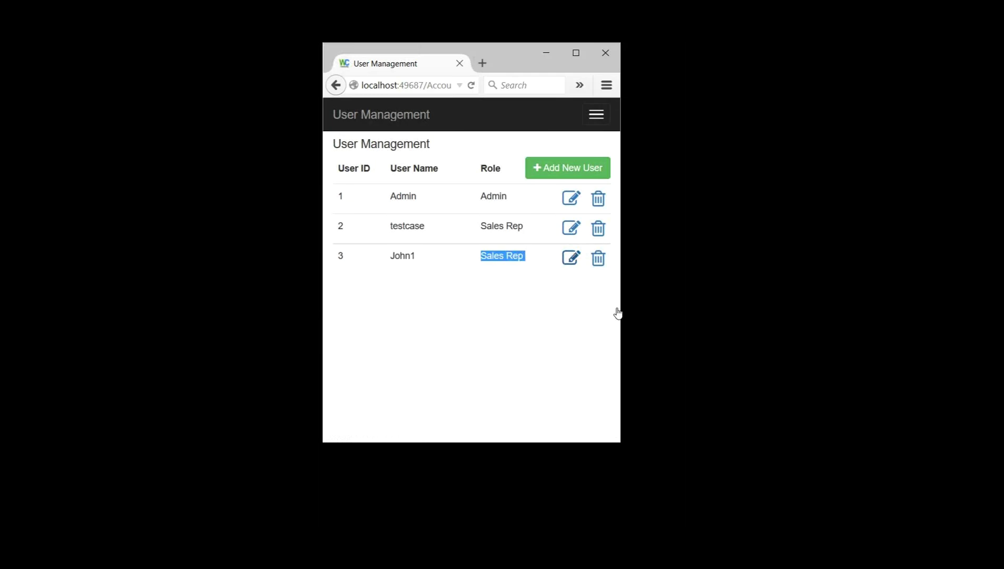
click(571, 257)
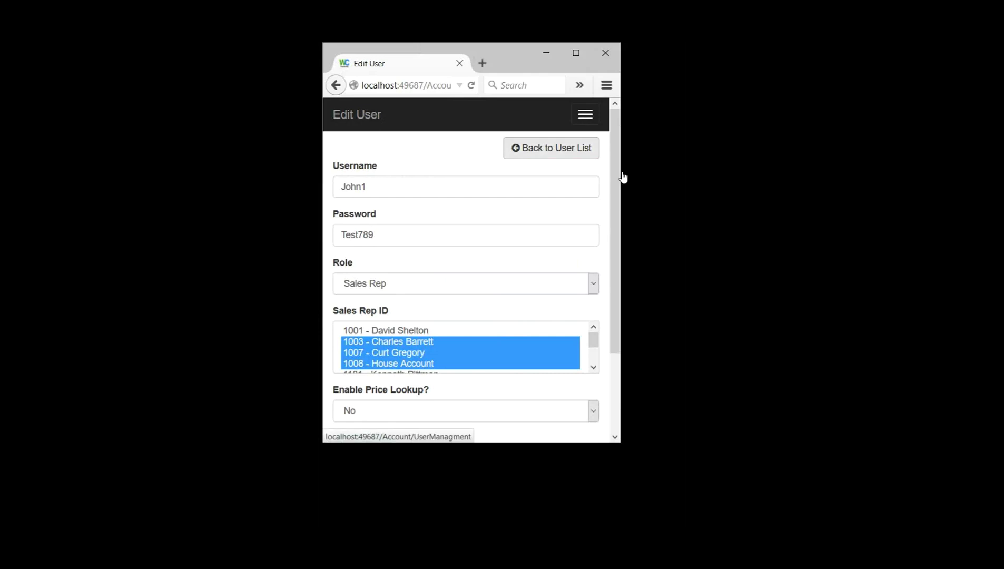
click(550, 147)
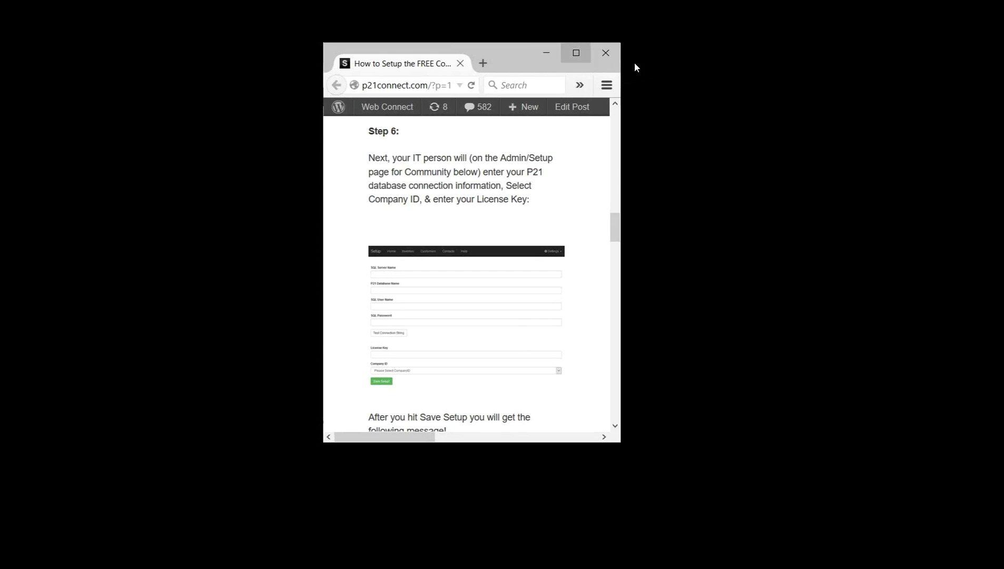
Step: Maximize Firefox and scroll through Step 6's SQL connection and licence form to the success message
click(576, 53)
scroll(393, 334, up, 5)
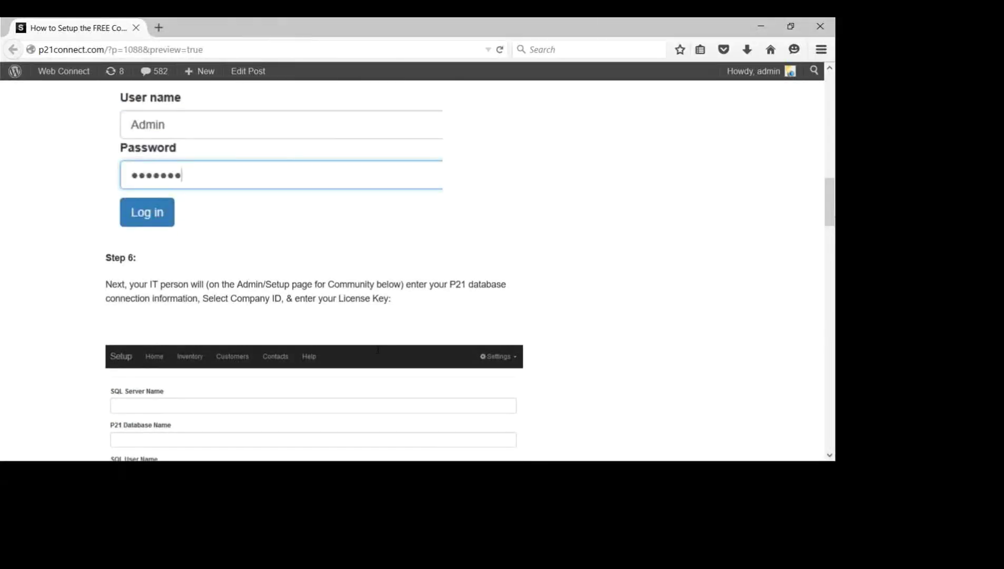
scroll(378, 350, up, 3)
scroll(374, 348, down, 5)
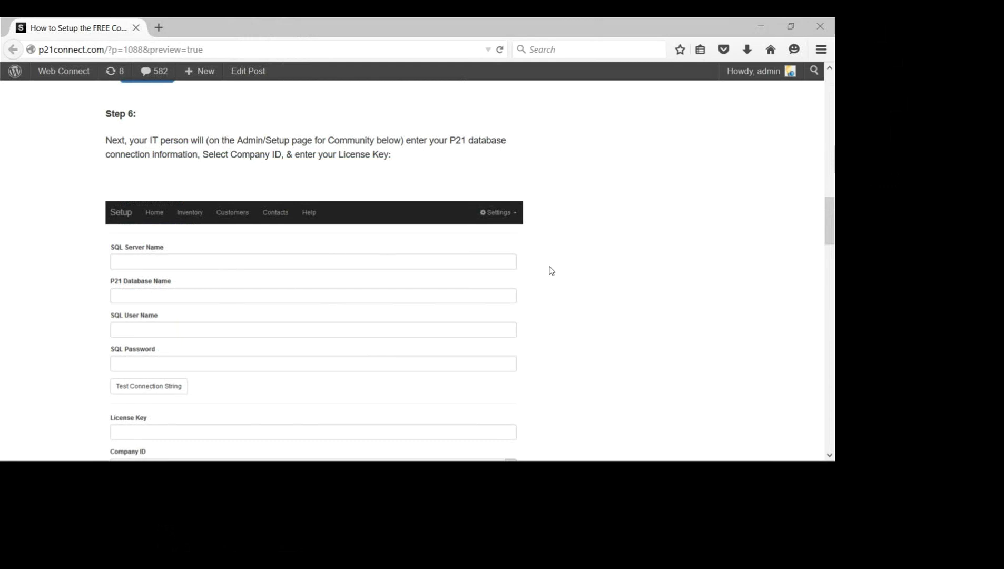
scroll(185, 206, down, 2)
scroll(187, 204, down, 1)
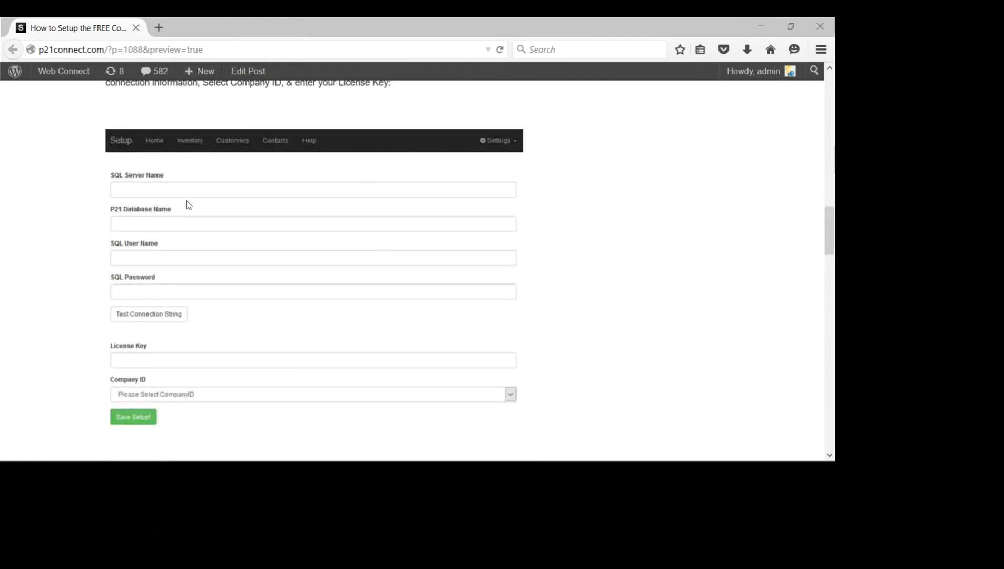
scroll(188, 204, up, 3)
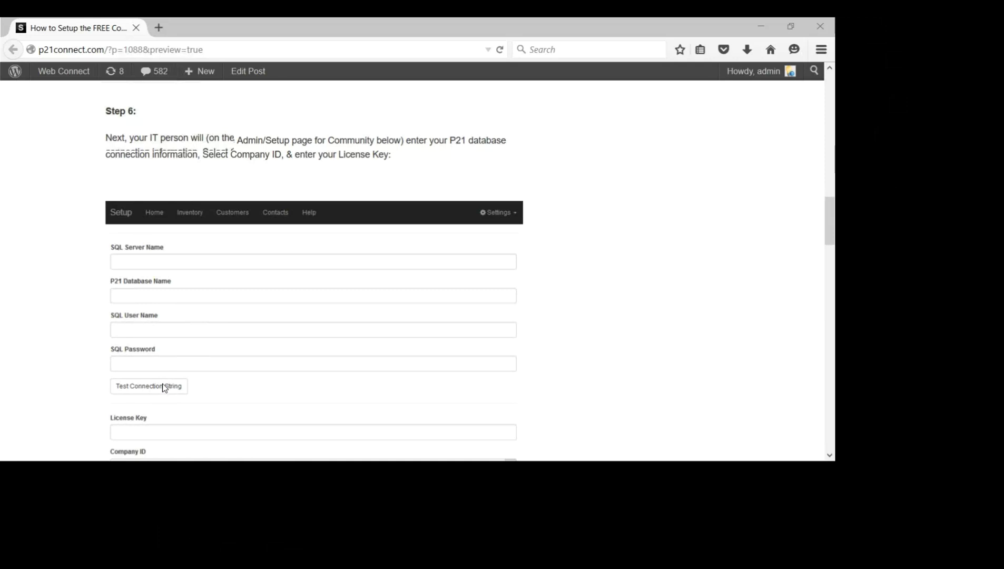
scroll(163, 385, down, 2)
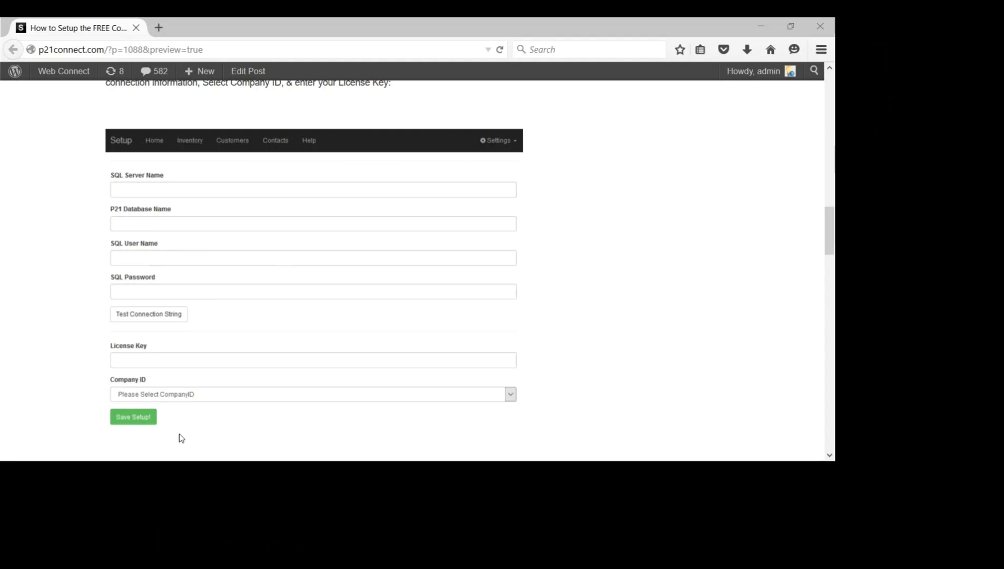
scroll(170, 432, down, 3)
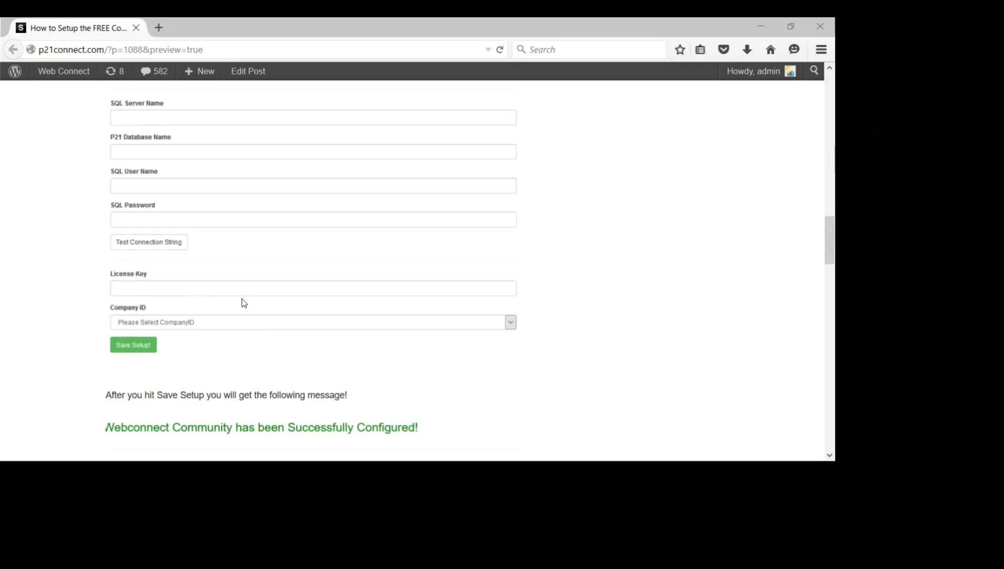
Step: Scroll through the setup form to the Save Setup! button and 'Successfully Configured!' message
scroll(240, 209, down, 1)
scroll(240, 213, down, 2)
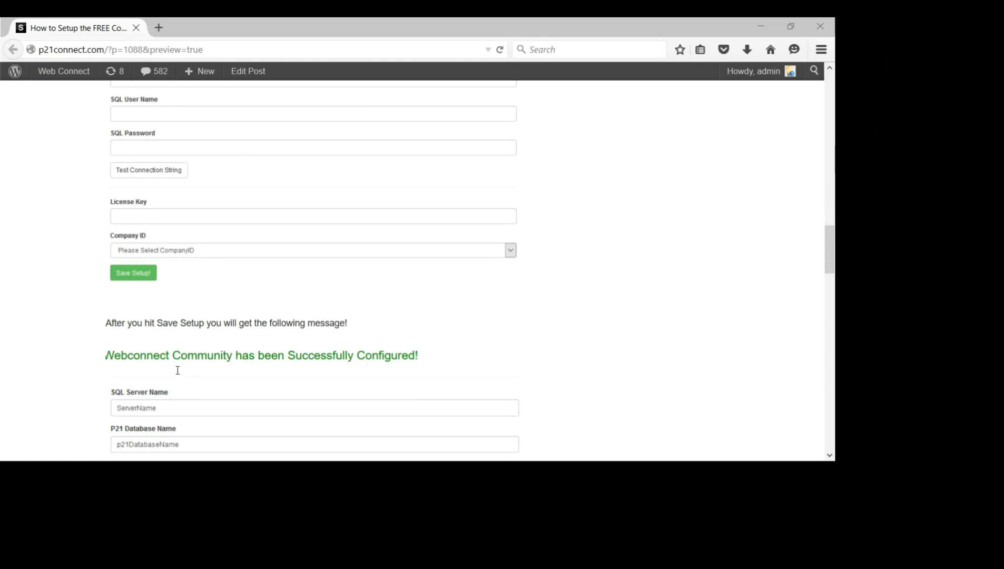
scroll(178, 373, down, 2)
scroll(258, 314, up, 8)
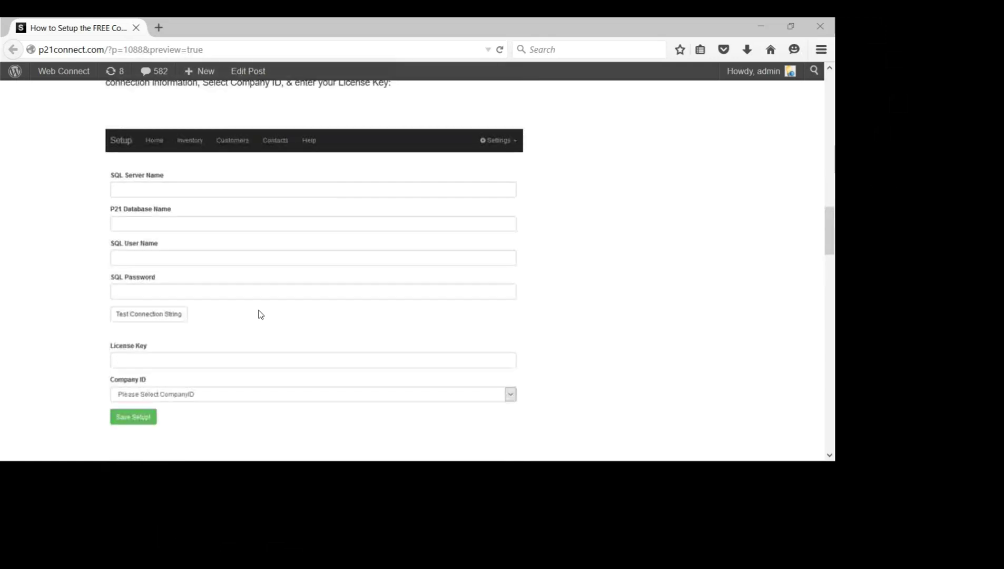
scroll(258, 314, down, 2)
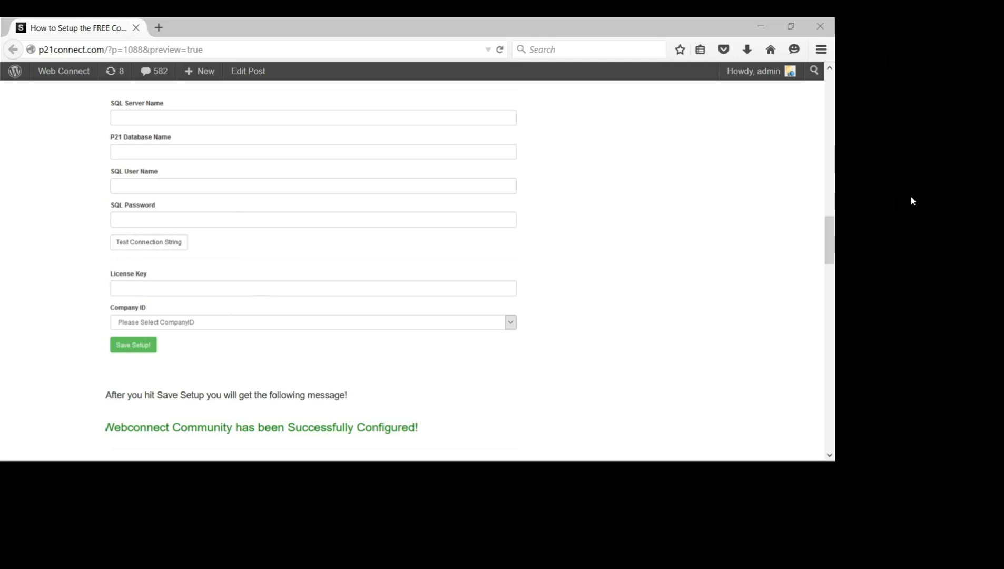
mouse_move(857, 90)
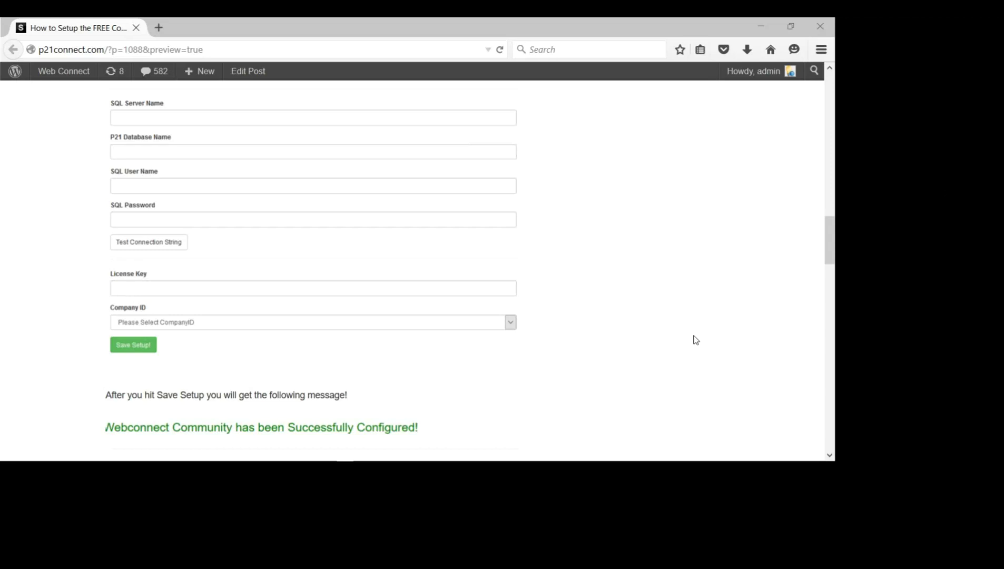
Step: Restore the browser to a narrow phone-sized window and expand the app's navigation menu
click(789, 26)
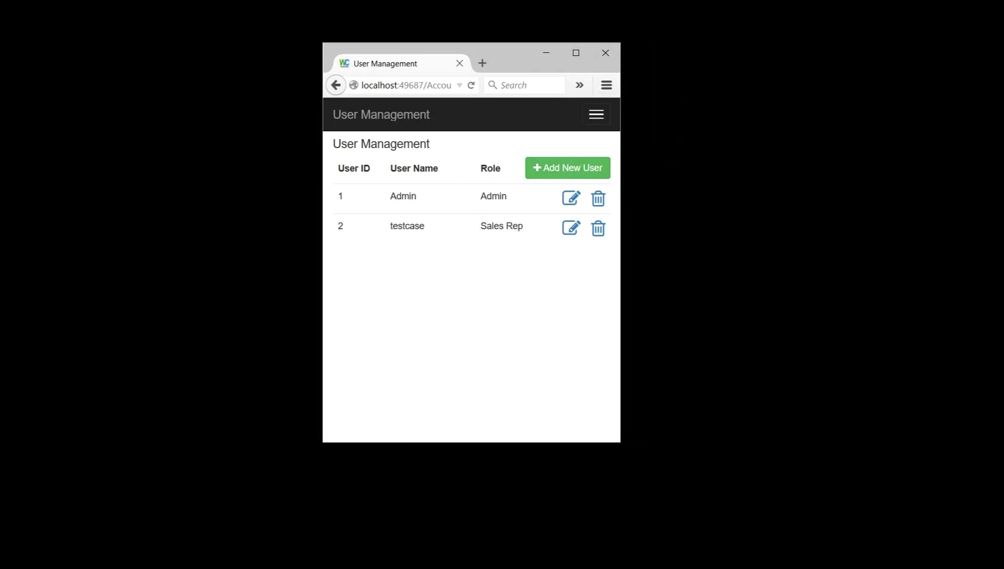
click(596, 115)
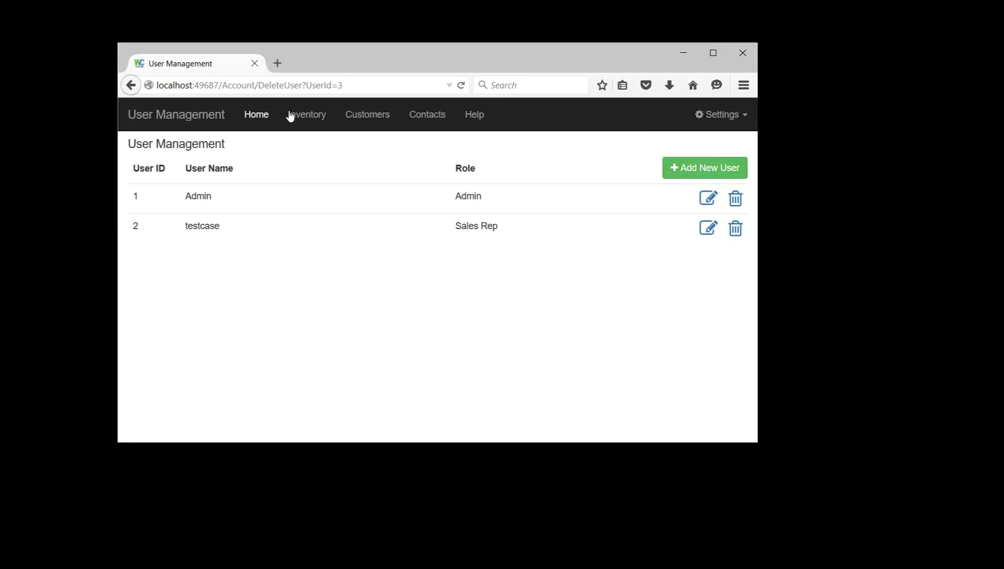
Step: Return from Help to the Home Page listing Inventory Search, Customers and Contacts
click(258, 114)
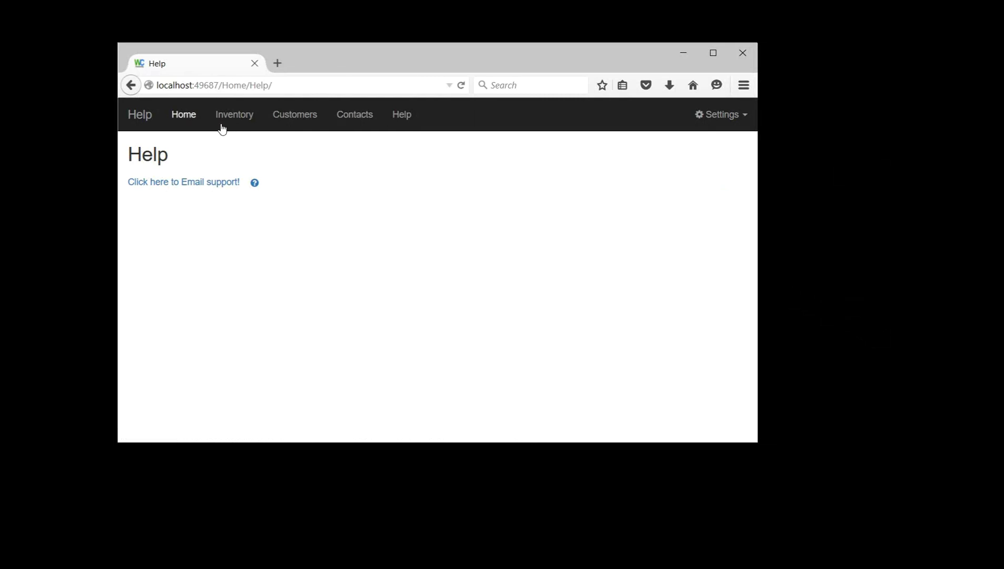
click(200, 128)
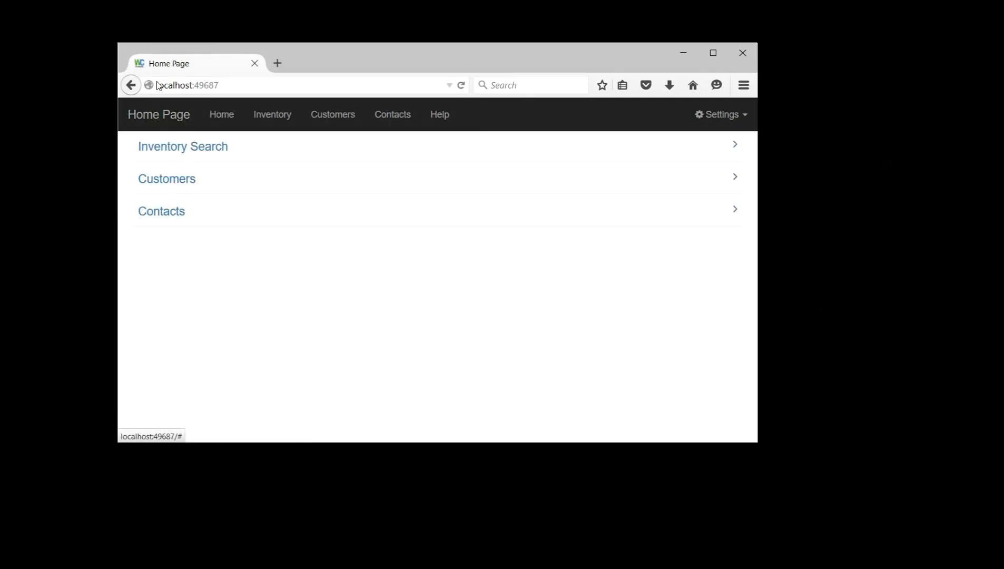